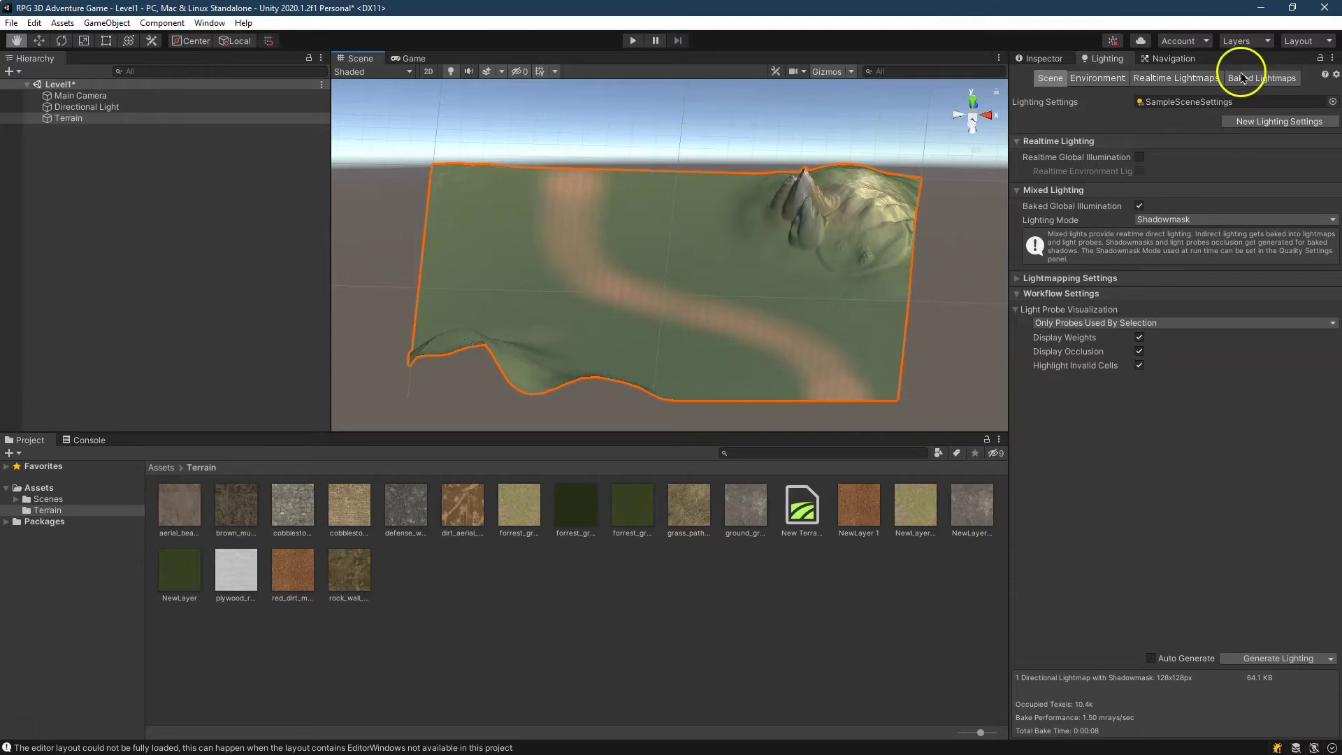
Drag the Models folder from Explorer's Tutorial Assets into Unity's Assets and open it.
click(1290, 9)
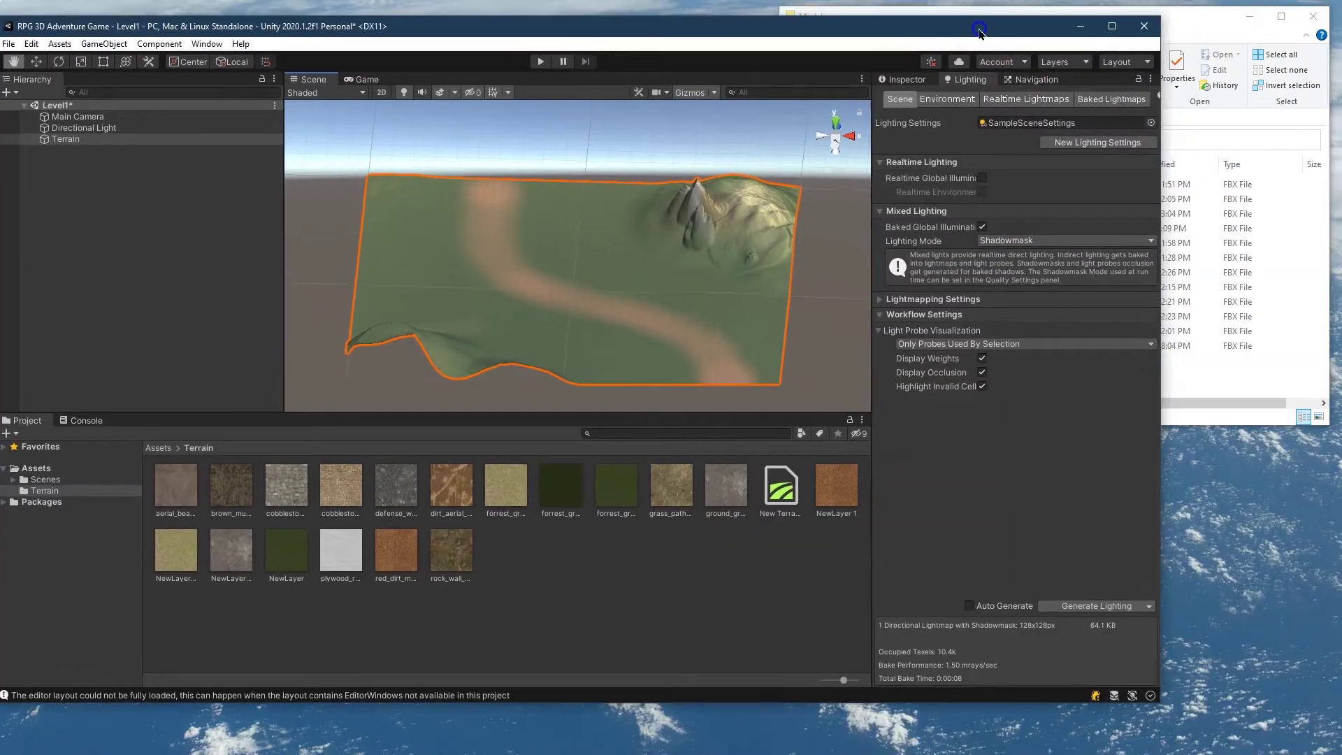
click(1199, 25)
drag(1199, 26, 1202, 28)
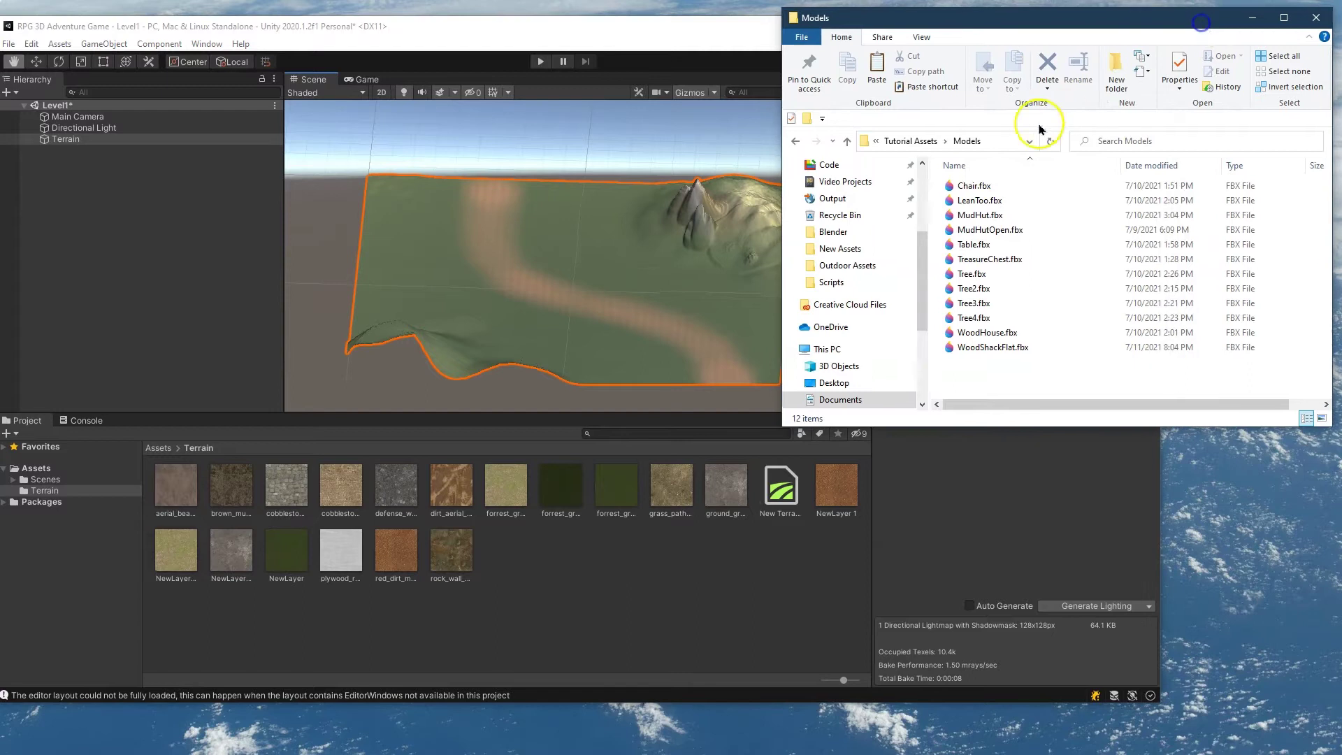
click(907, 139)
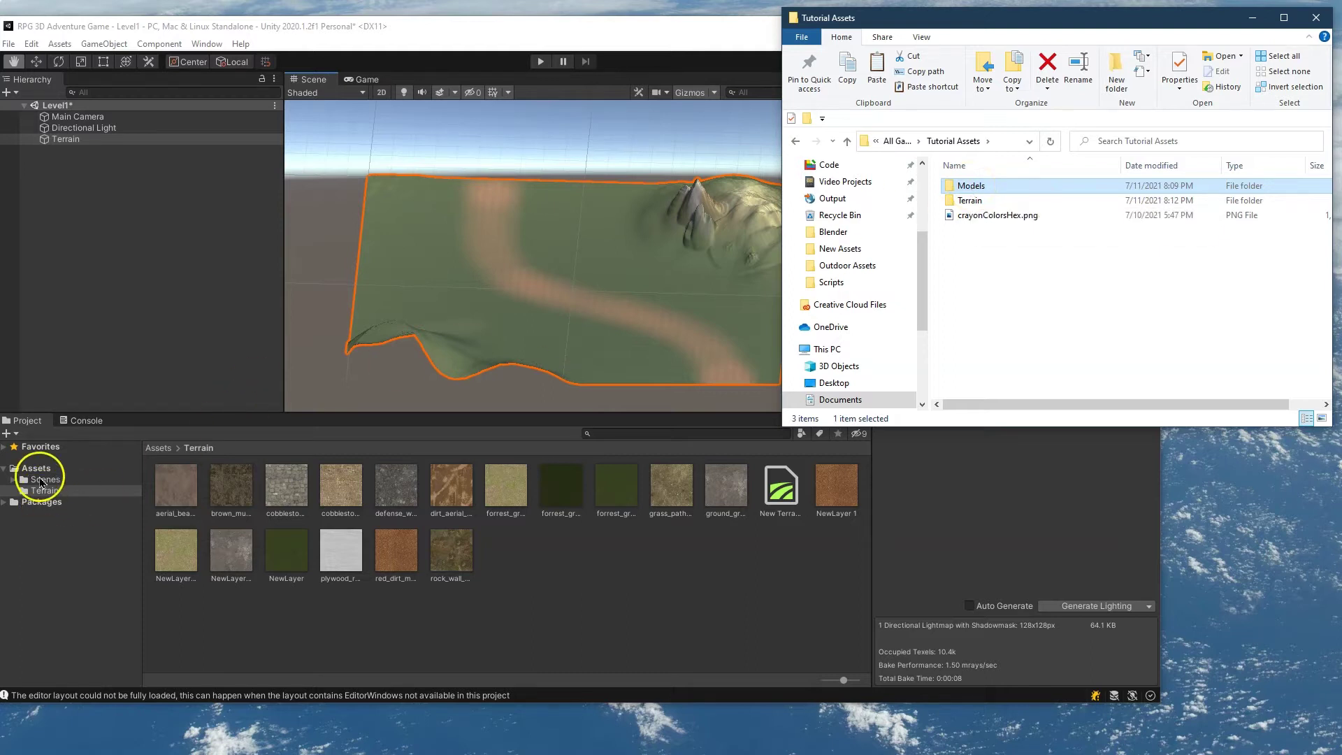
double_click(968, 185)
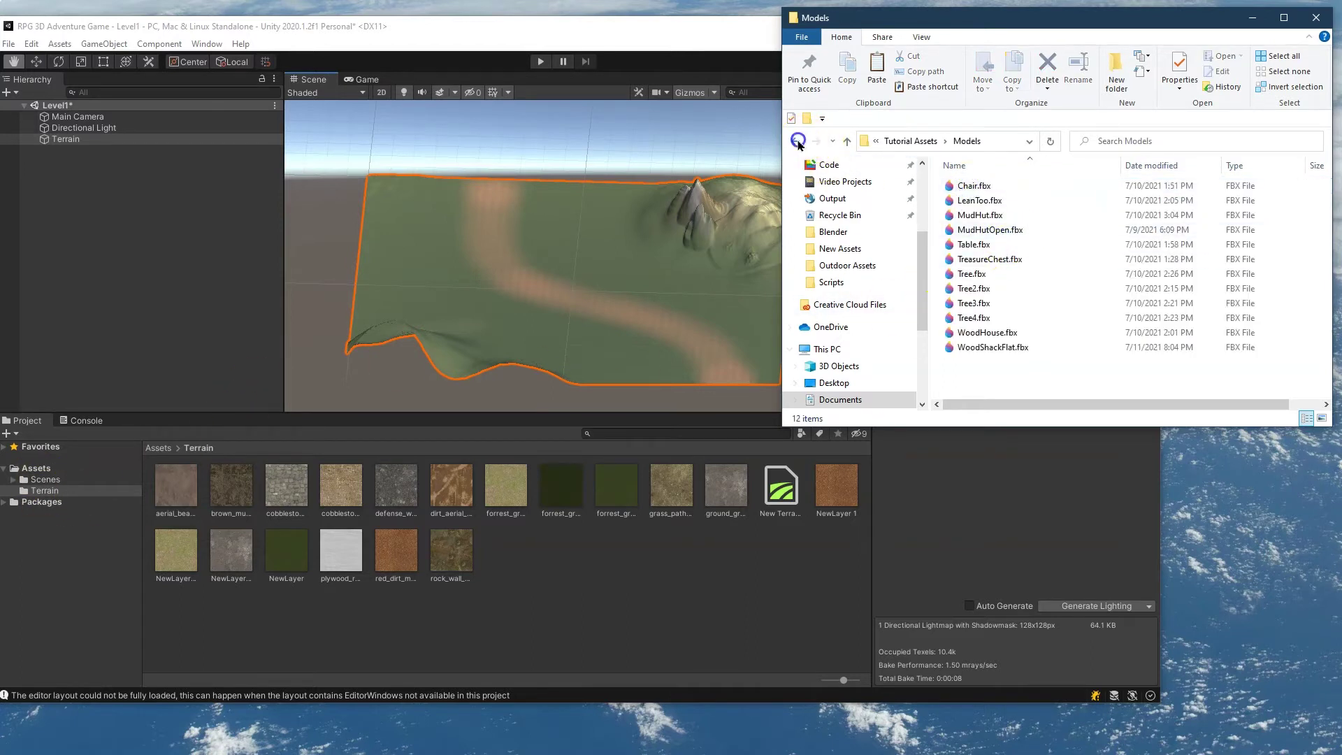
click(798, 142)
click(82, 475)
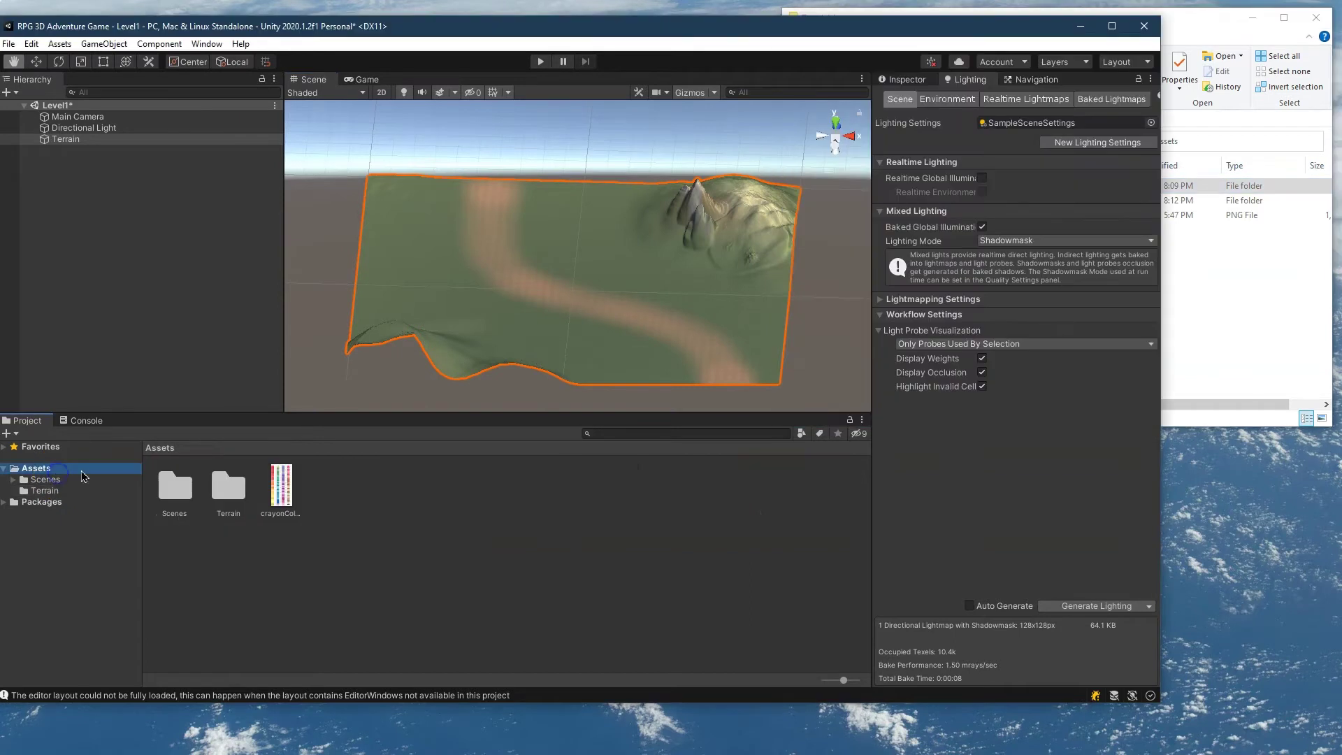
click(1243, 291)
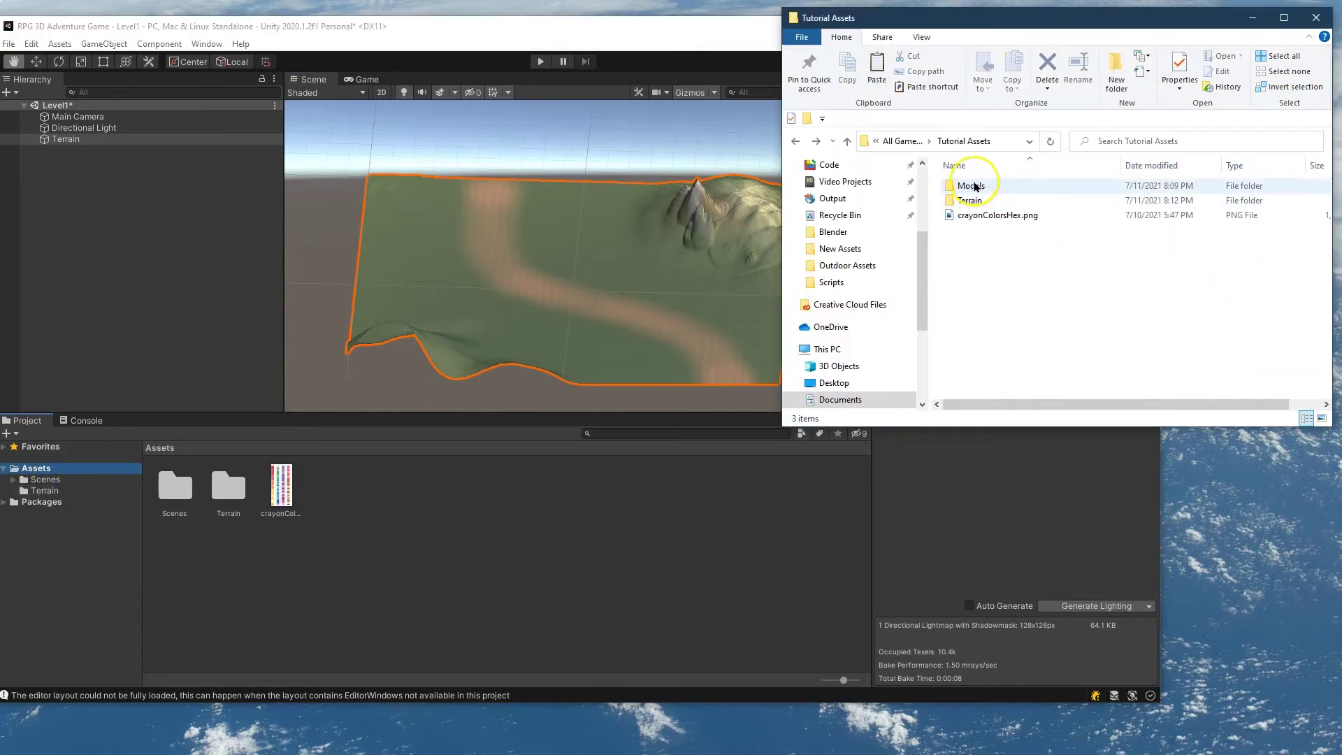
drag(974, 187, 401, 483)
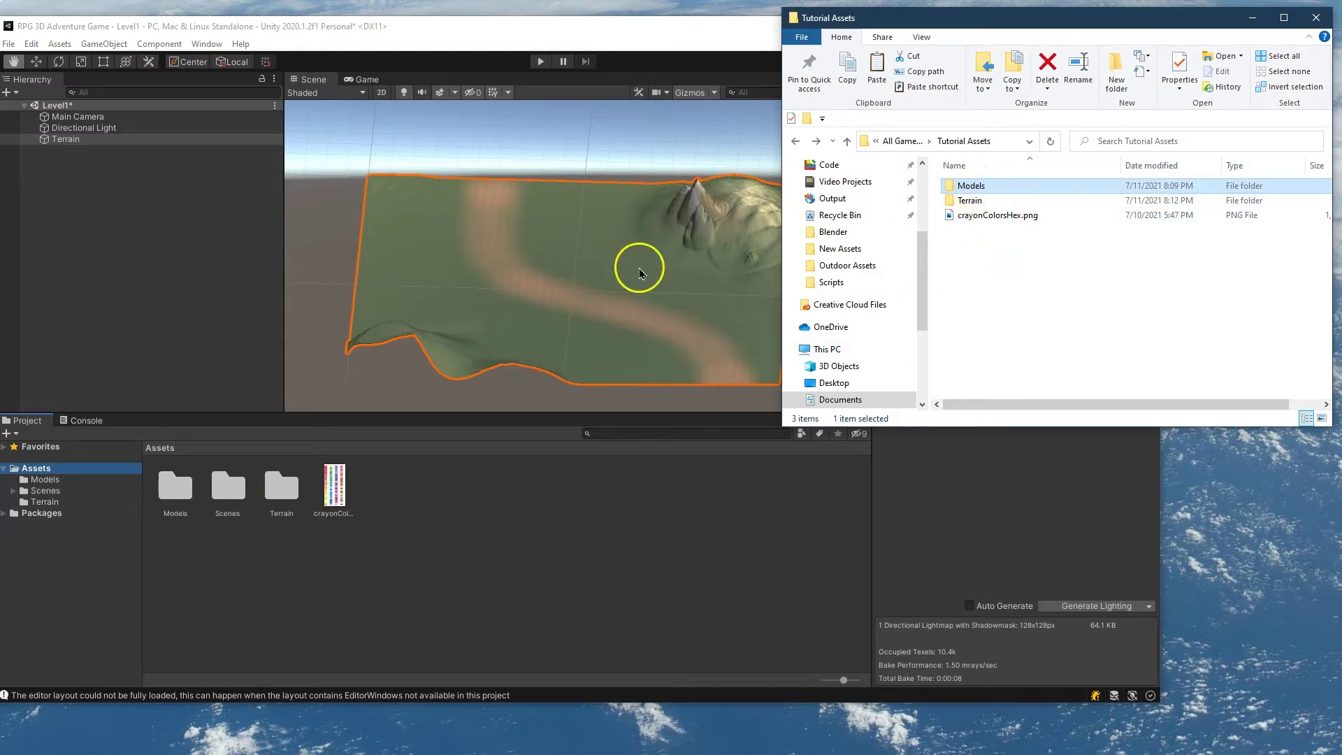
double_click(199, 481)
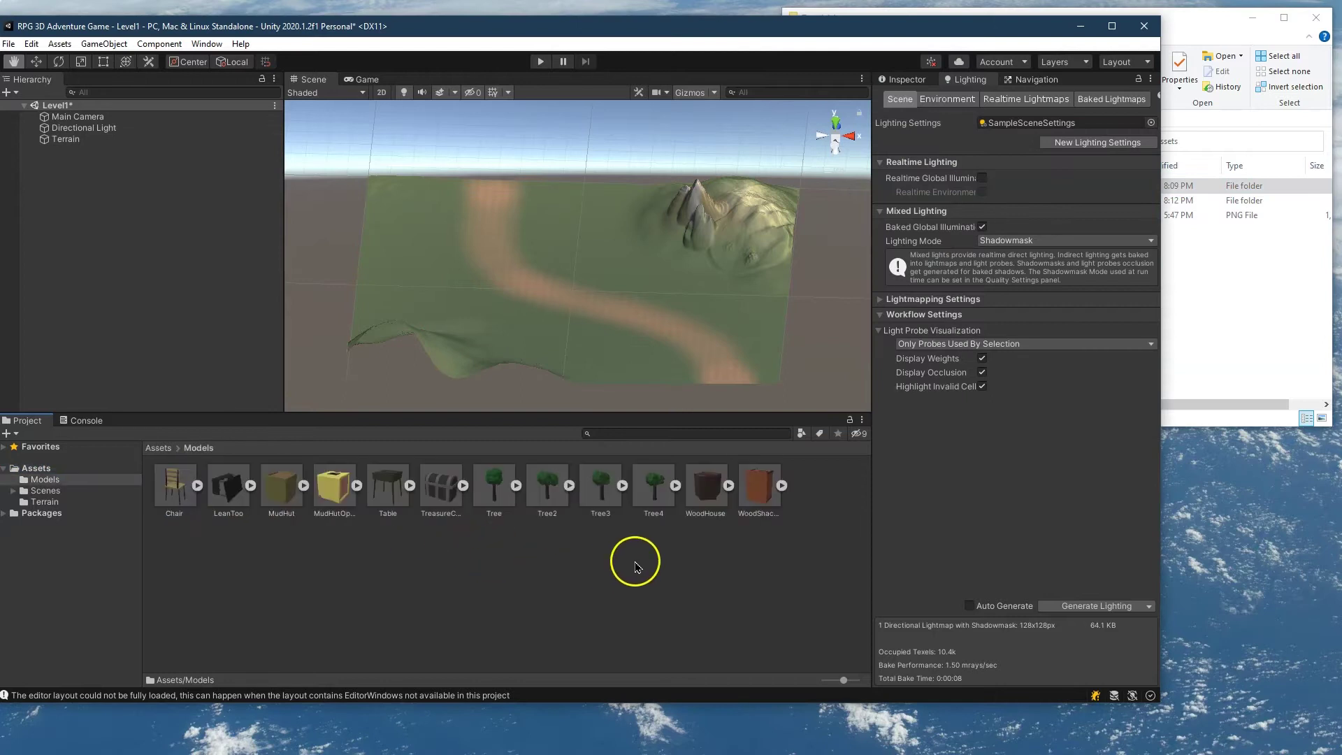
Import the crayonColorsHex.png colour chart into Unity's Assets folder.
click(1221, 288)
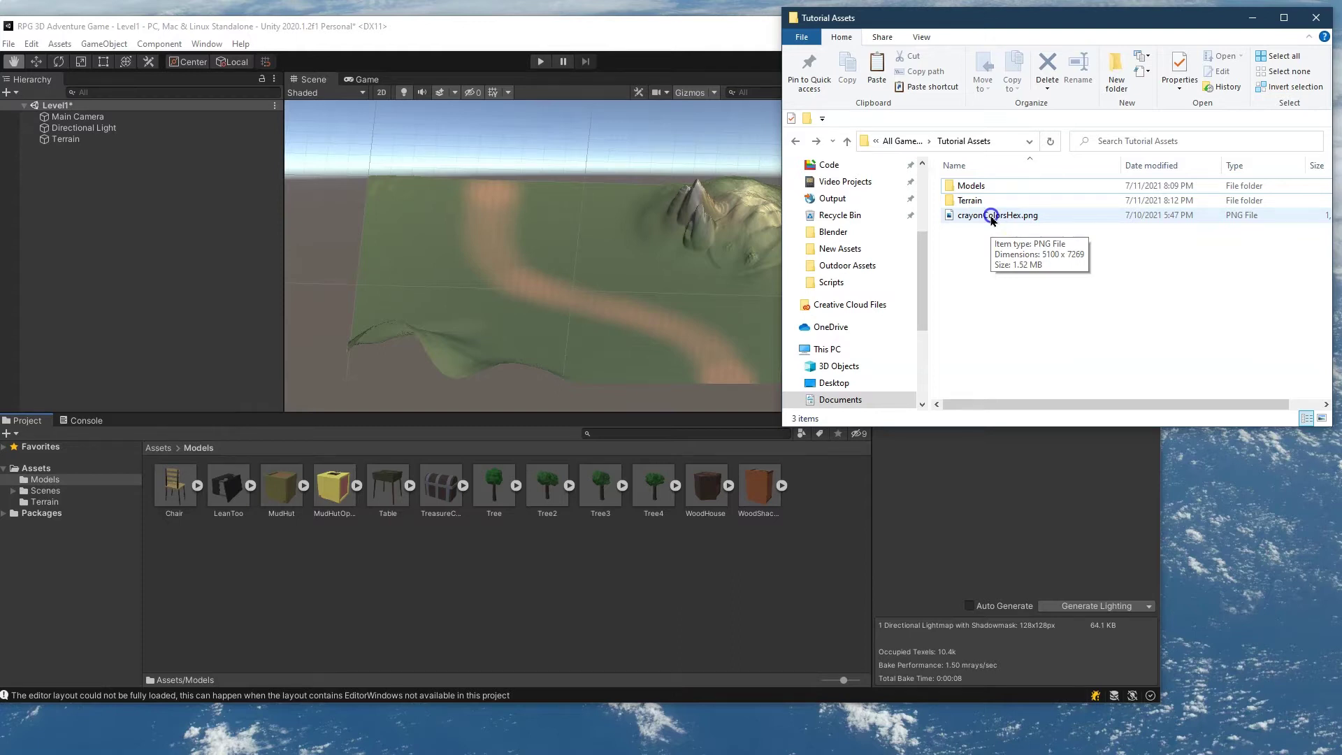
drag(991, 218, 44, 473)
drag(179, 482, 28, 478)
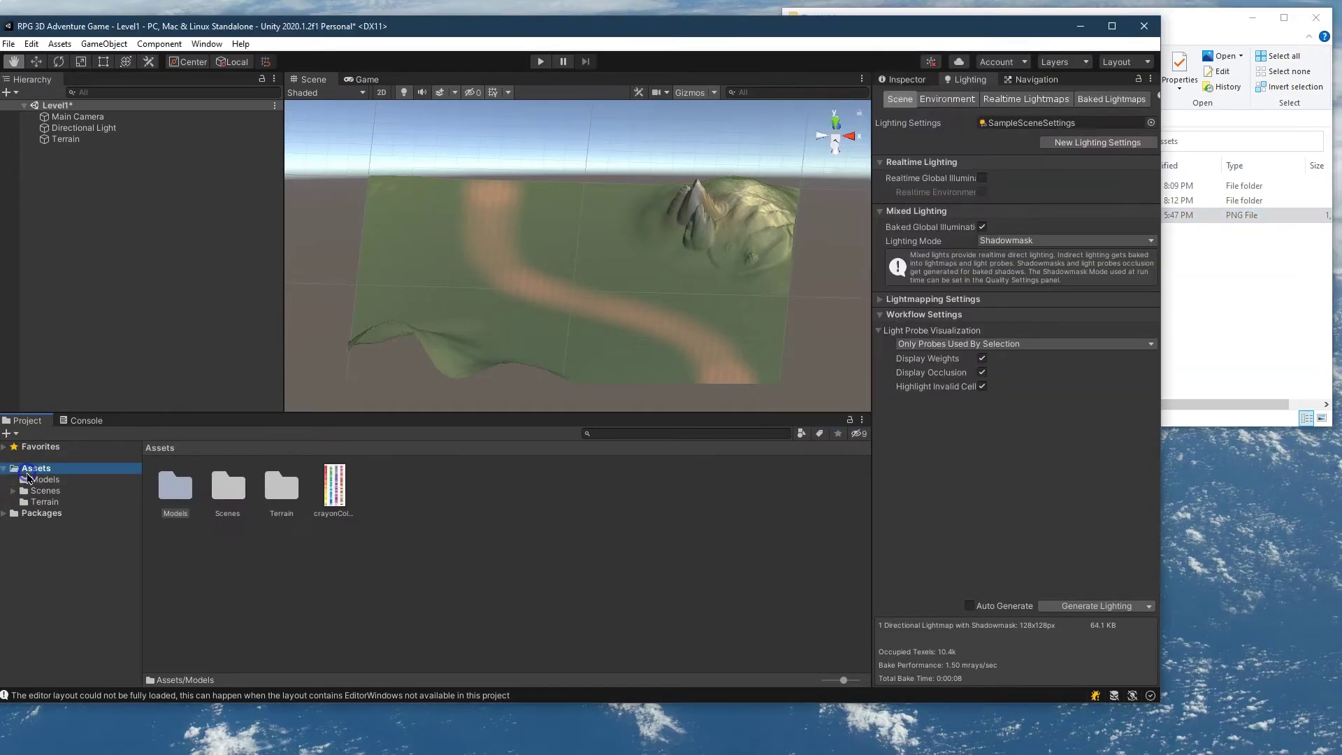
Place the WoodShackFlat model in the scene and rotate it to show its door side.
click(1111, 25)
click(191, 520)
double_click(191, 522)
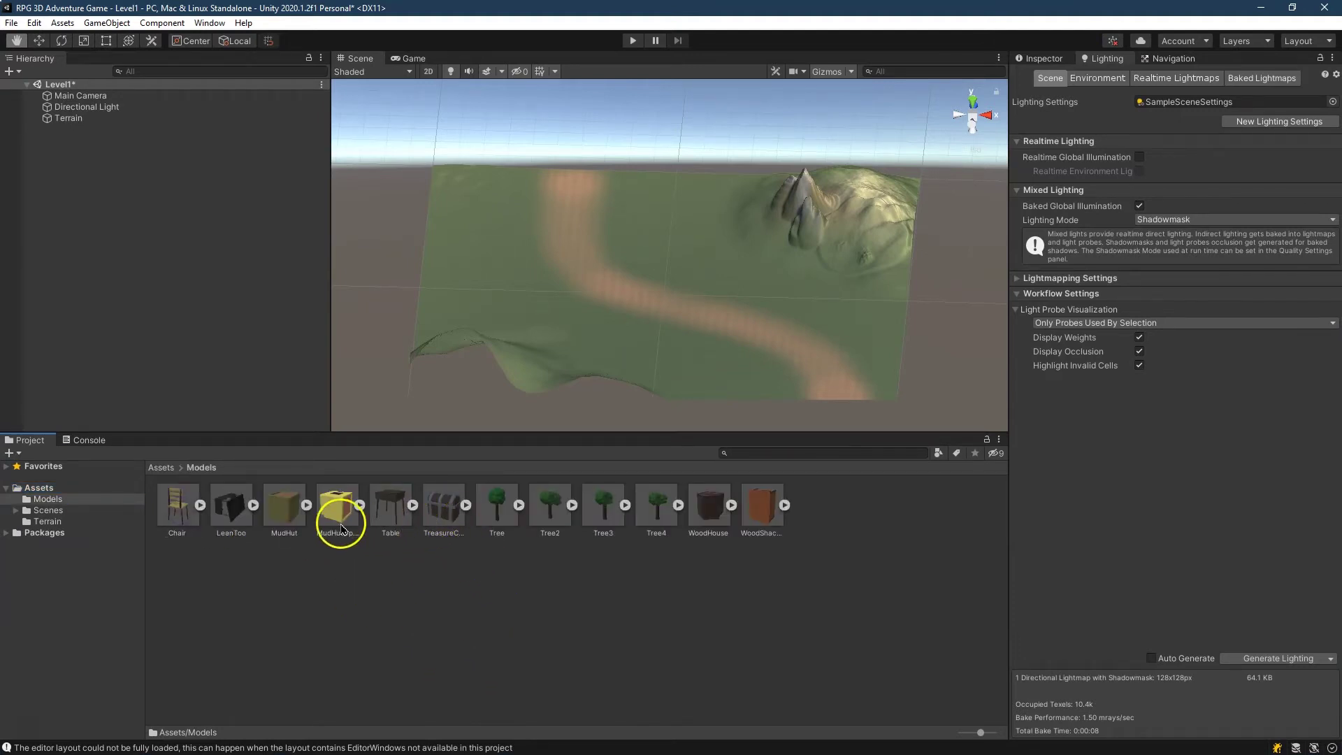
click(757, 526)
drag(757, 523, 709, 258)
double_click(78, 114)
click(593, 312)
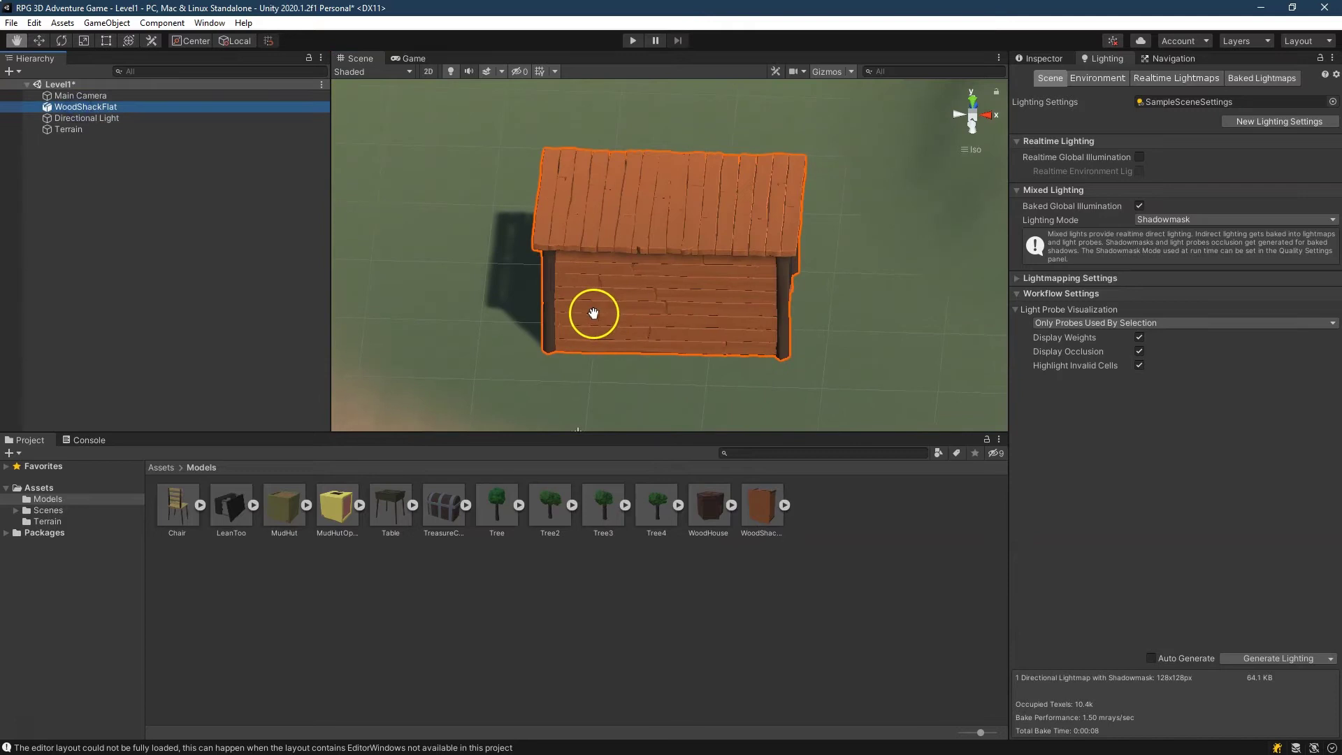
click(61, 40)
drag(636, 274, 908, 221)
Add the WoodHouse, a Tree, the TreasureChest and the LeanToo around the shack.
drag(706, 514, 126, 72)
drag(494, 508, 898, 345)
scroll(442, 383, down, 2)
drag(443, 504, 412, 377)
scroll(405, 391, down, 1)
scroll(404, 391, down, 1)
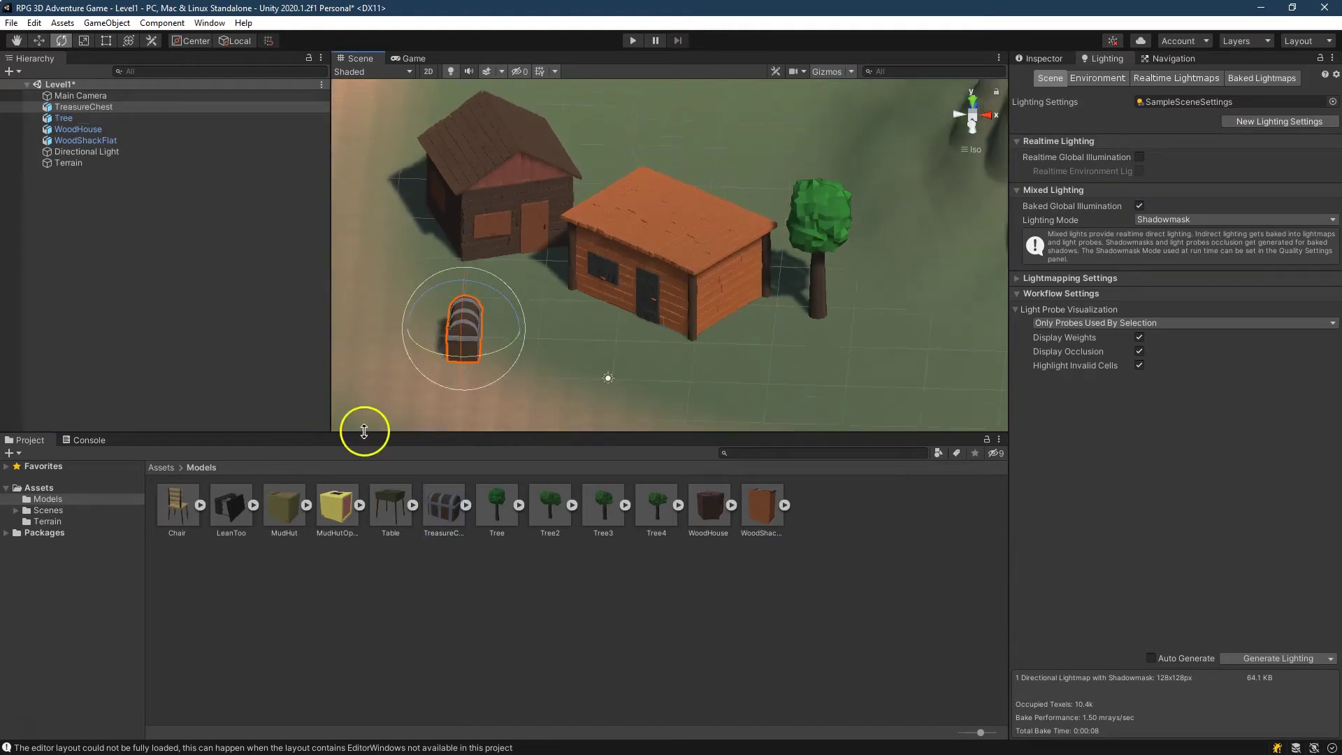
drag(220, 509, 869, 374)
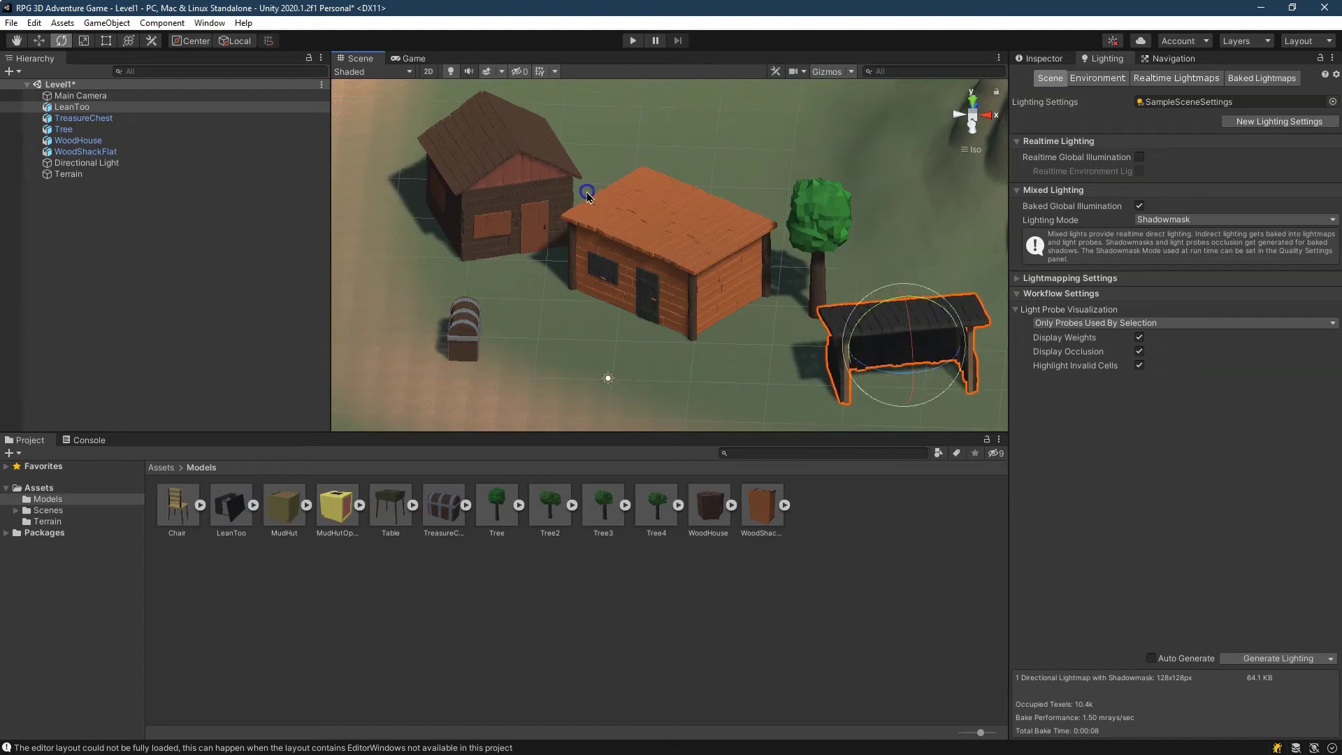
scroll(558, 275, down, 2)
scroll(494, 356, down, 3)
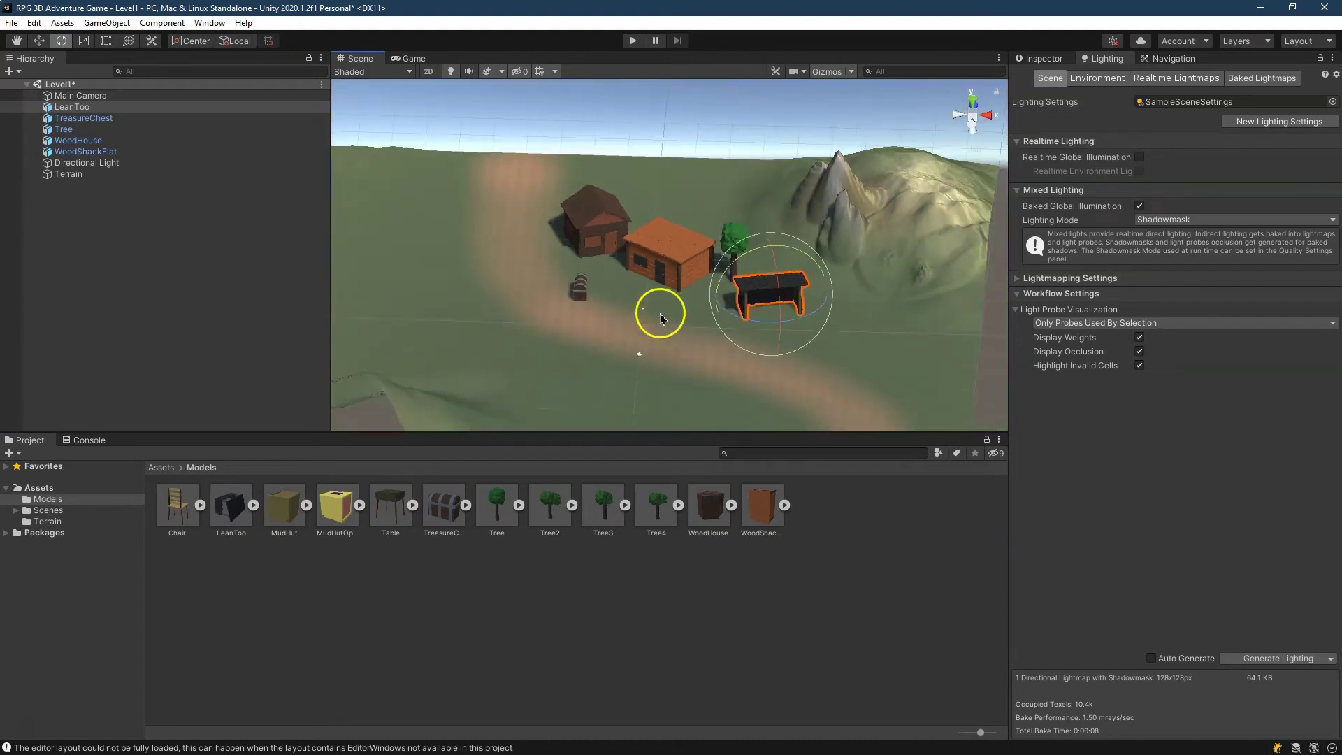
scroll(655, 302, up, 1)
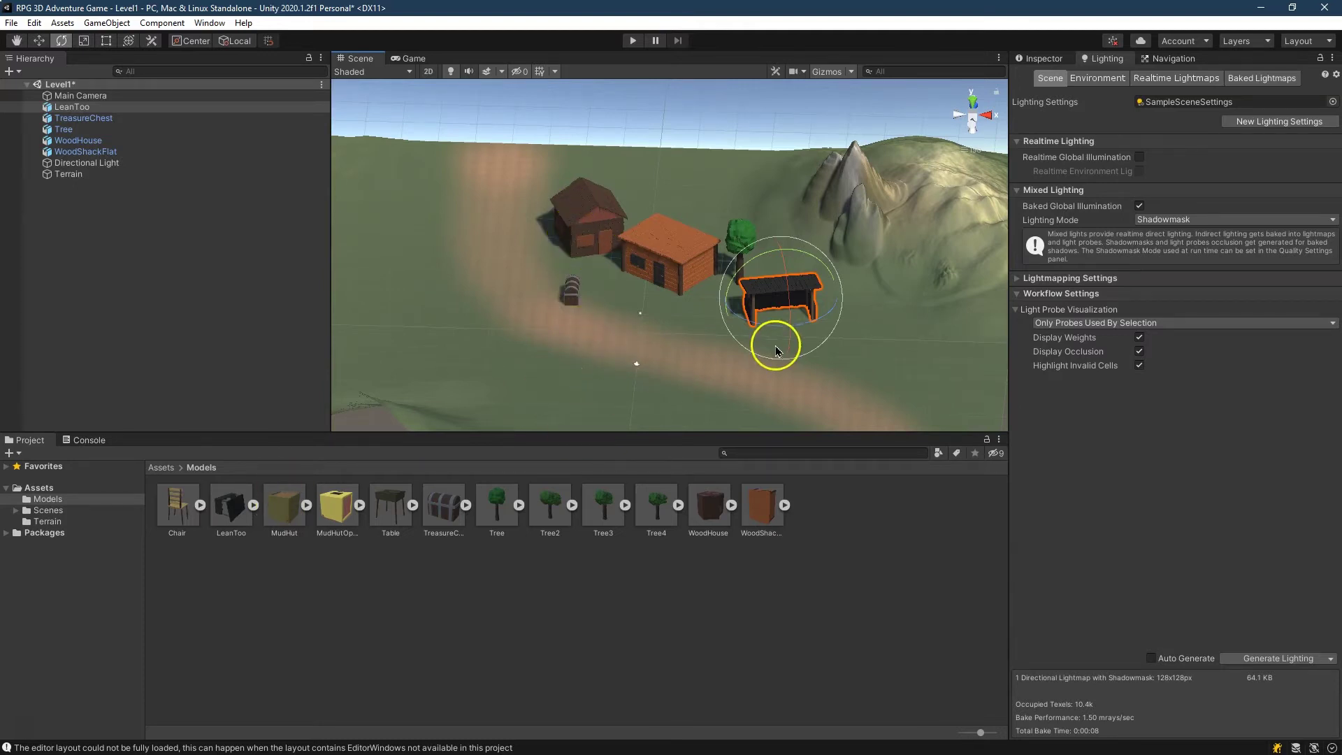
Rotate and shift the LeanToo so it faces the path.
drag(778, 331, 706, 304)
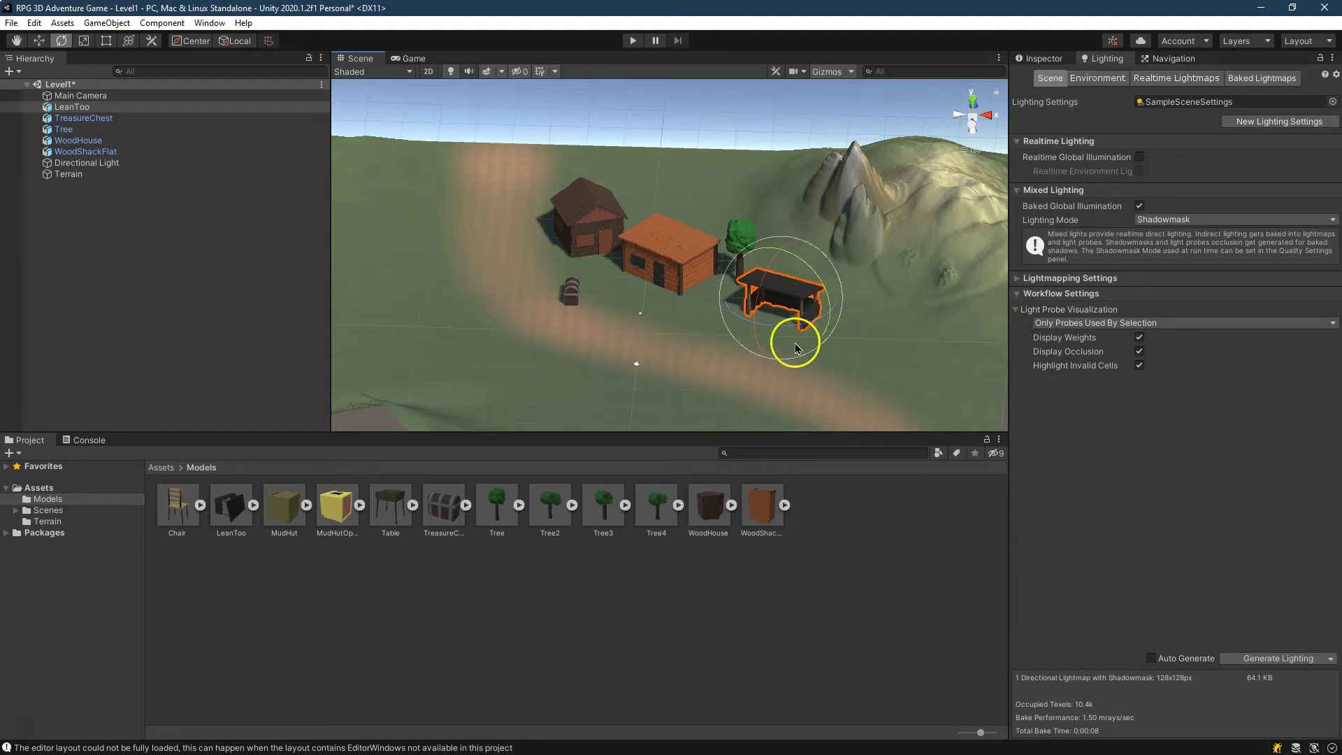
scroll(654, 185, down, 5)
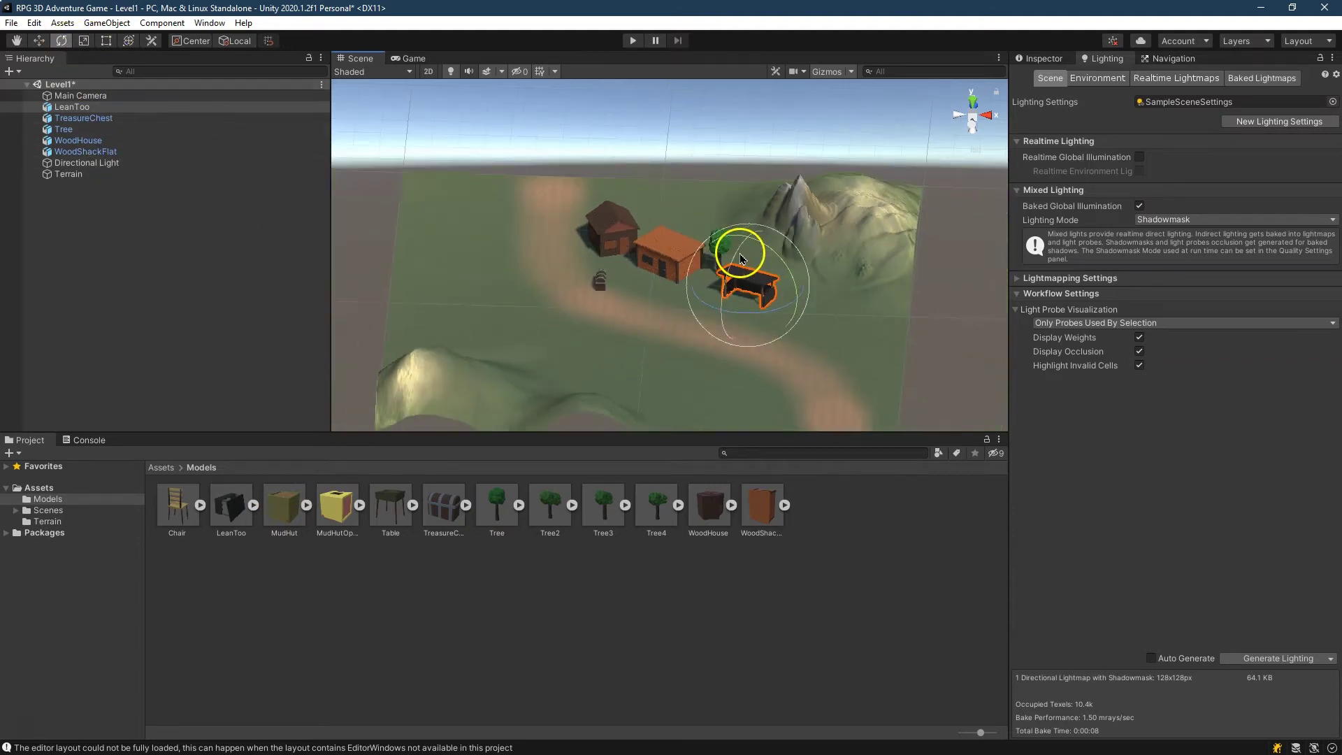
click(38, 41)
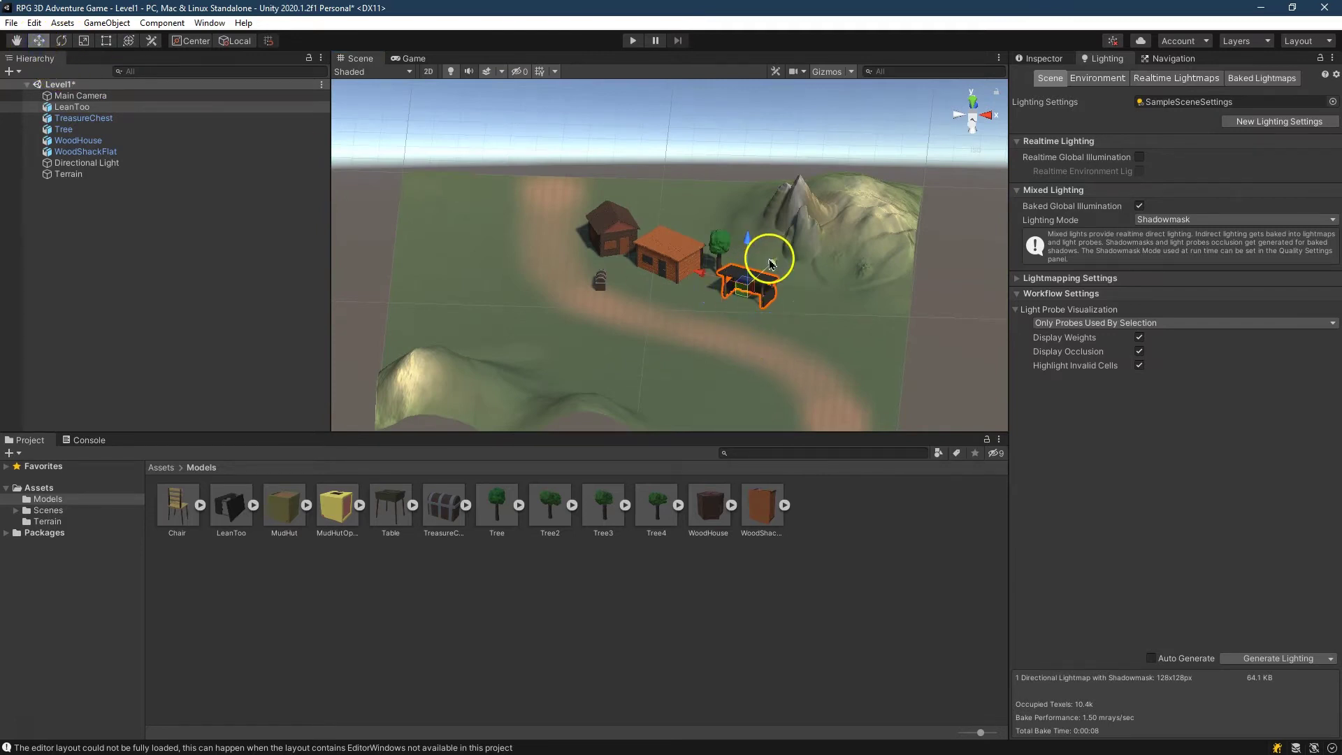
drag(770, 263, 728, 273)
scroll(821, 305, down, 2)
scroll(553, 208, up, 4)
click(61, 40)
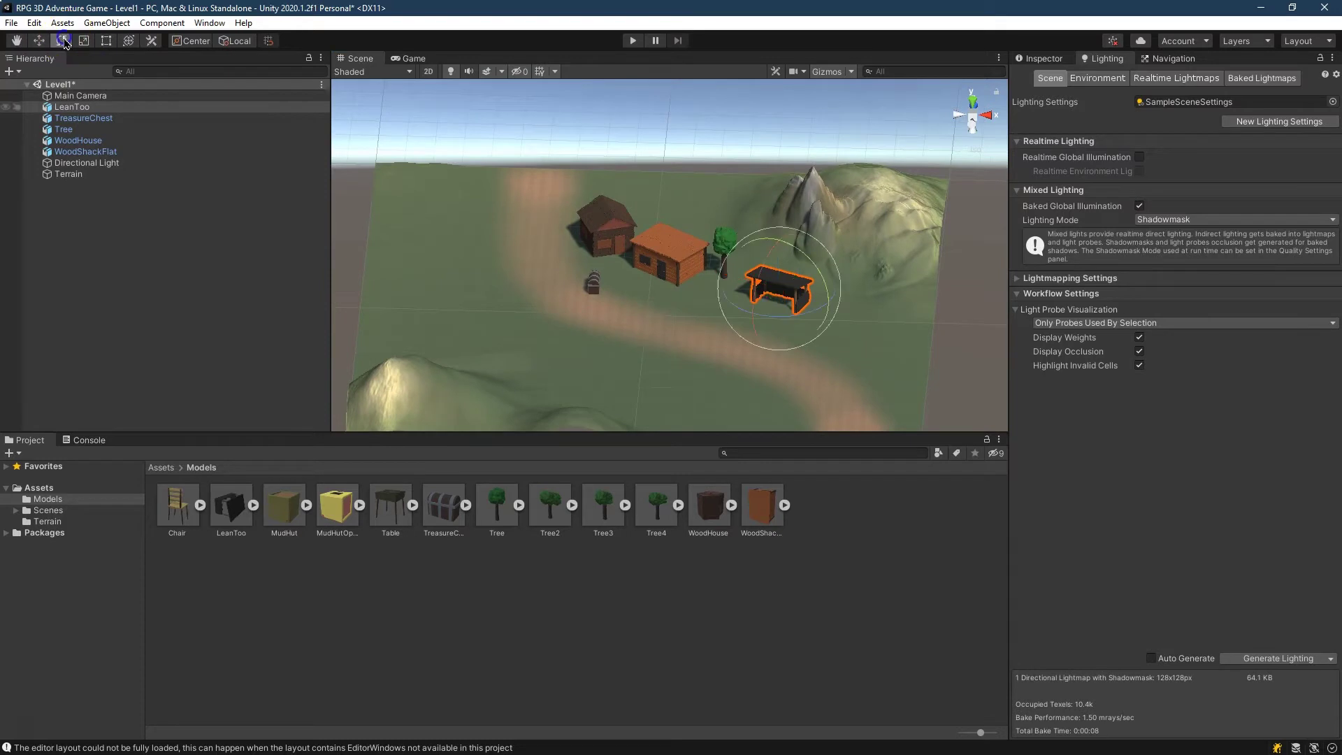
drag(794, 322, 781, 324)
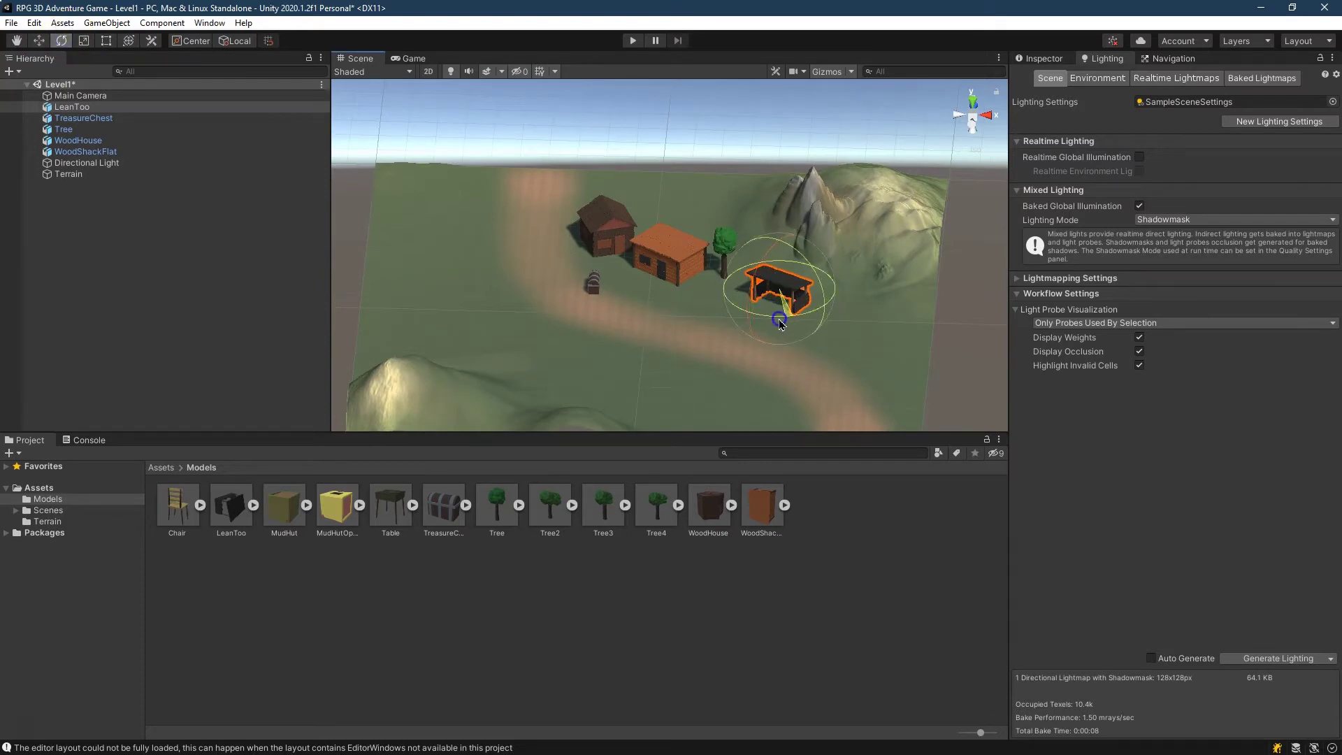
Multiply the LeanToo's Scale X, Y and Z by 0.8 each in the Inspector.
click(1046, 60)
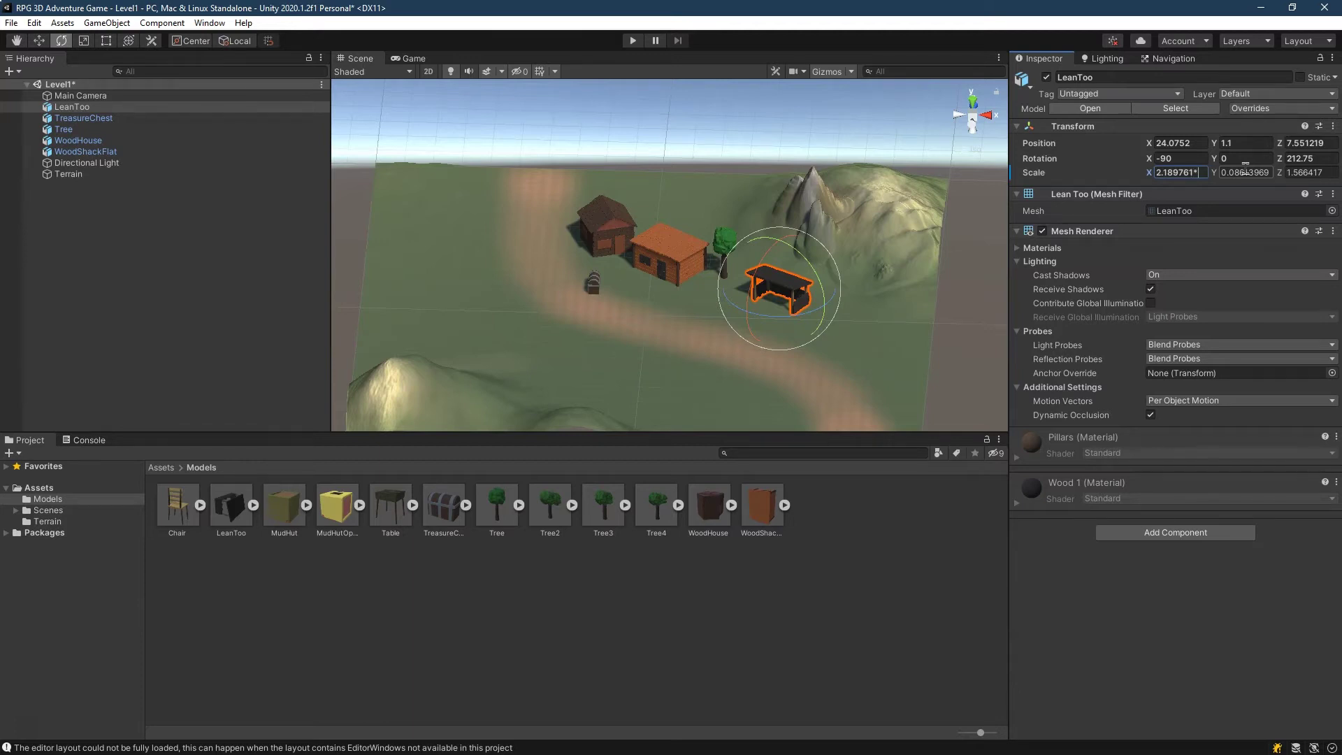
text(.8)
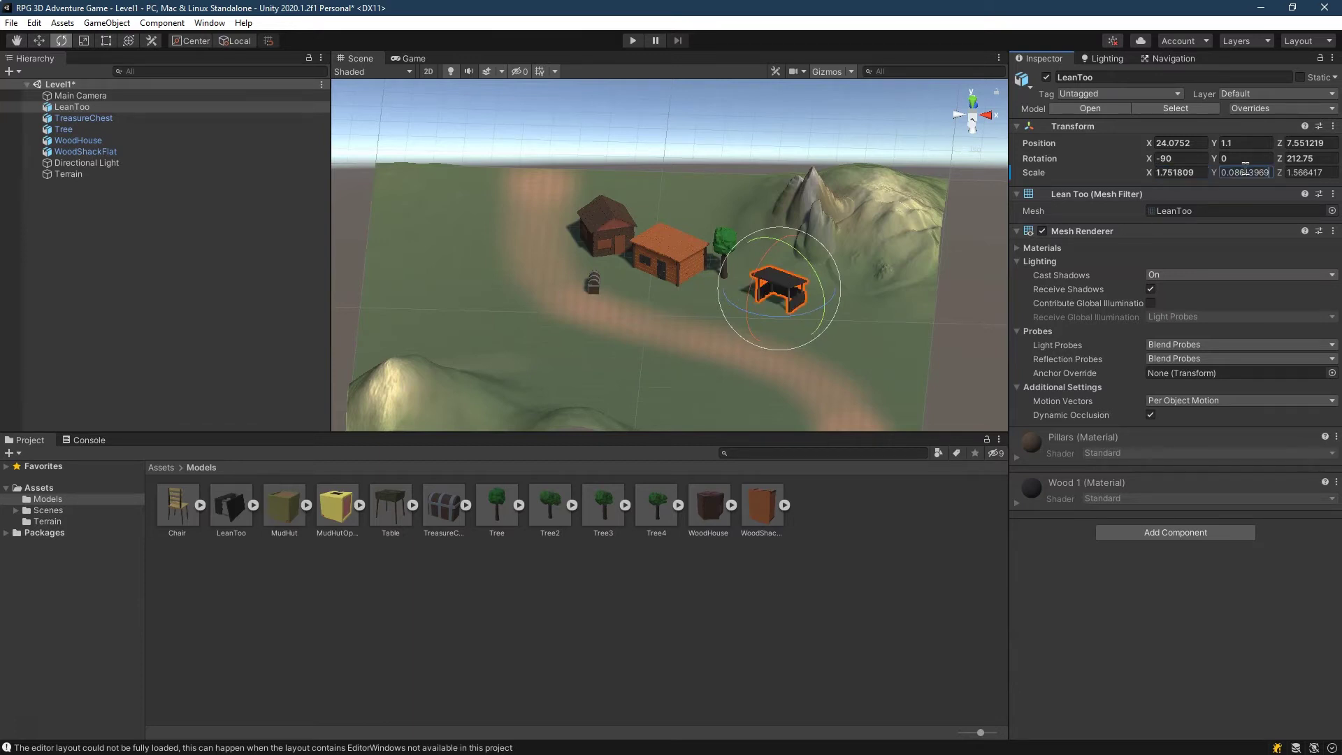
text(*.8)
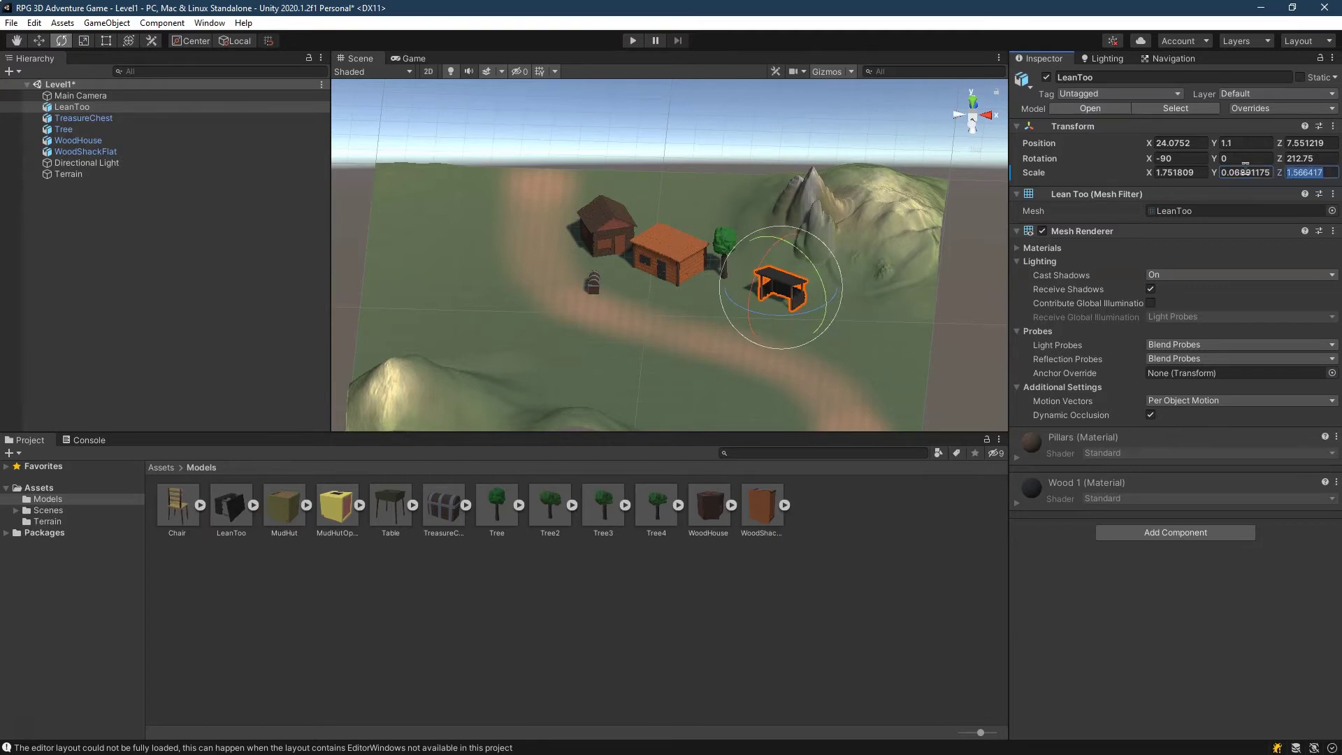
text(*.8)
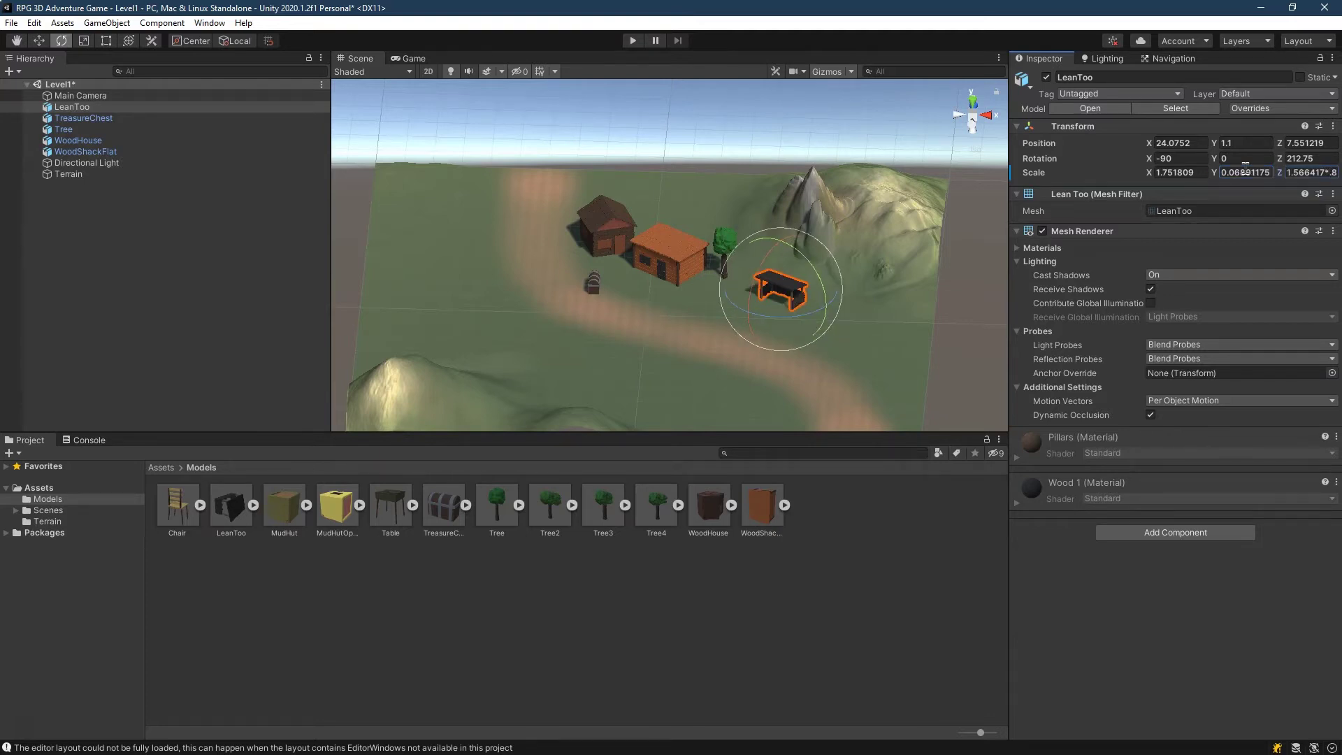
scroll(780, 412, up, 4)
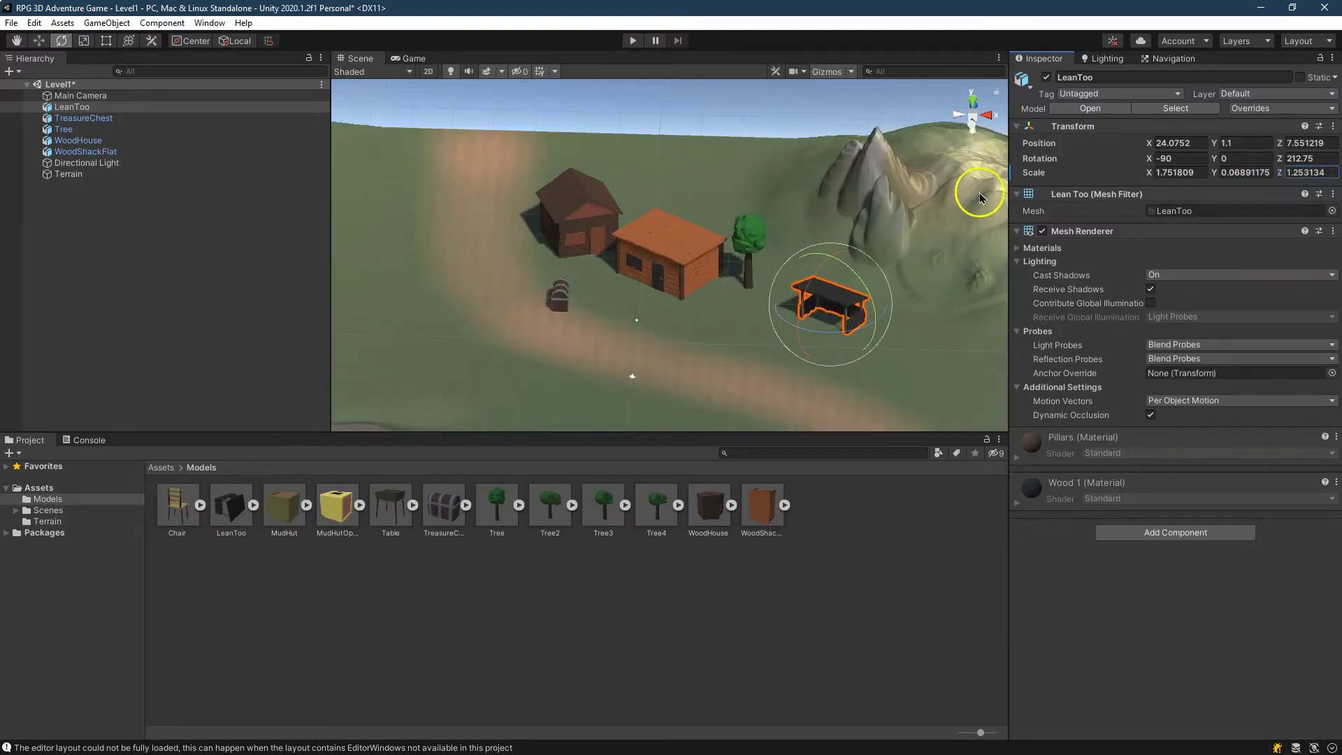
Move the WoodHouse left, slide it back along Z, and rotate it to a new angle.
click(663, 257)
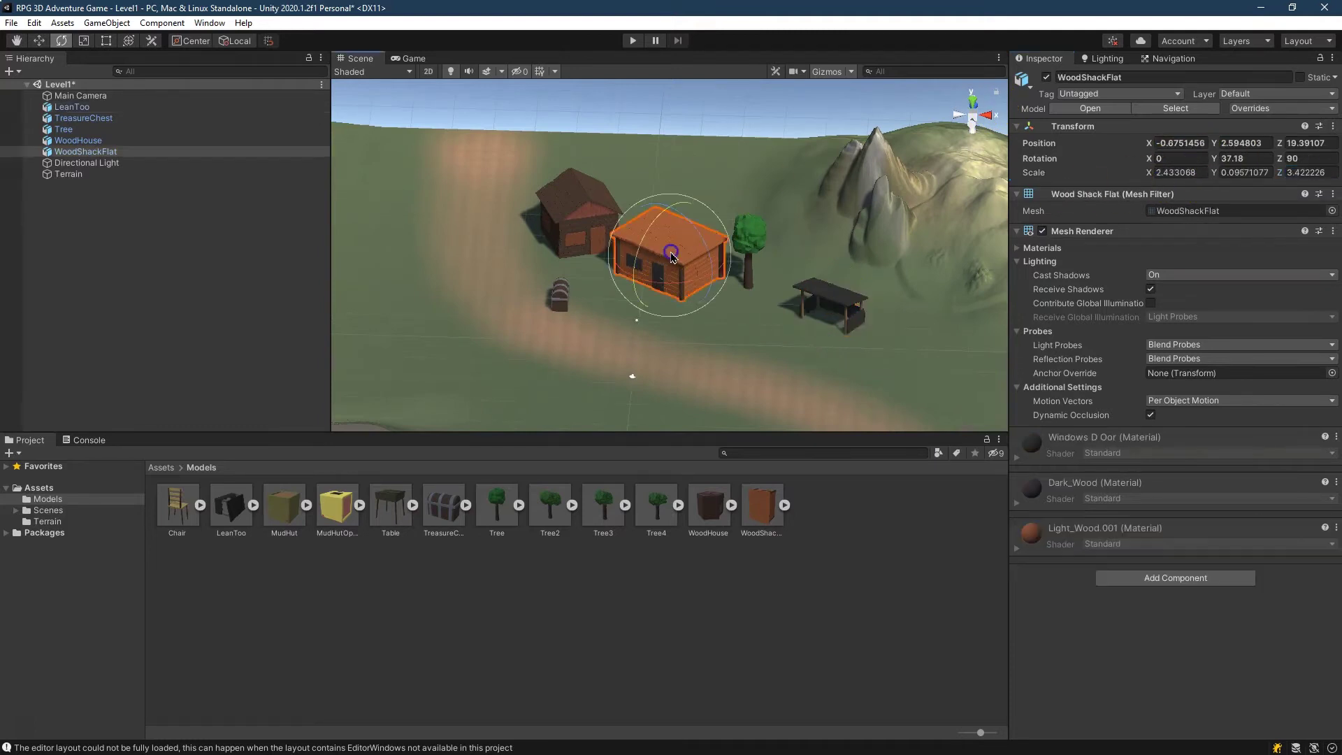
click(564, 219)
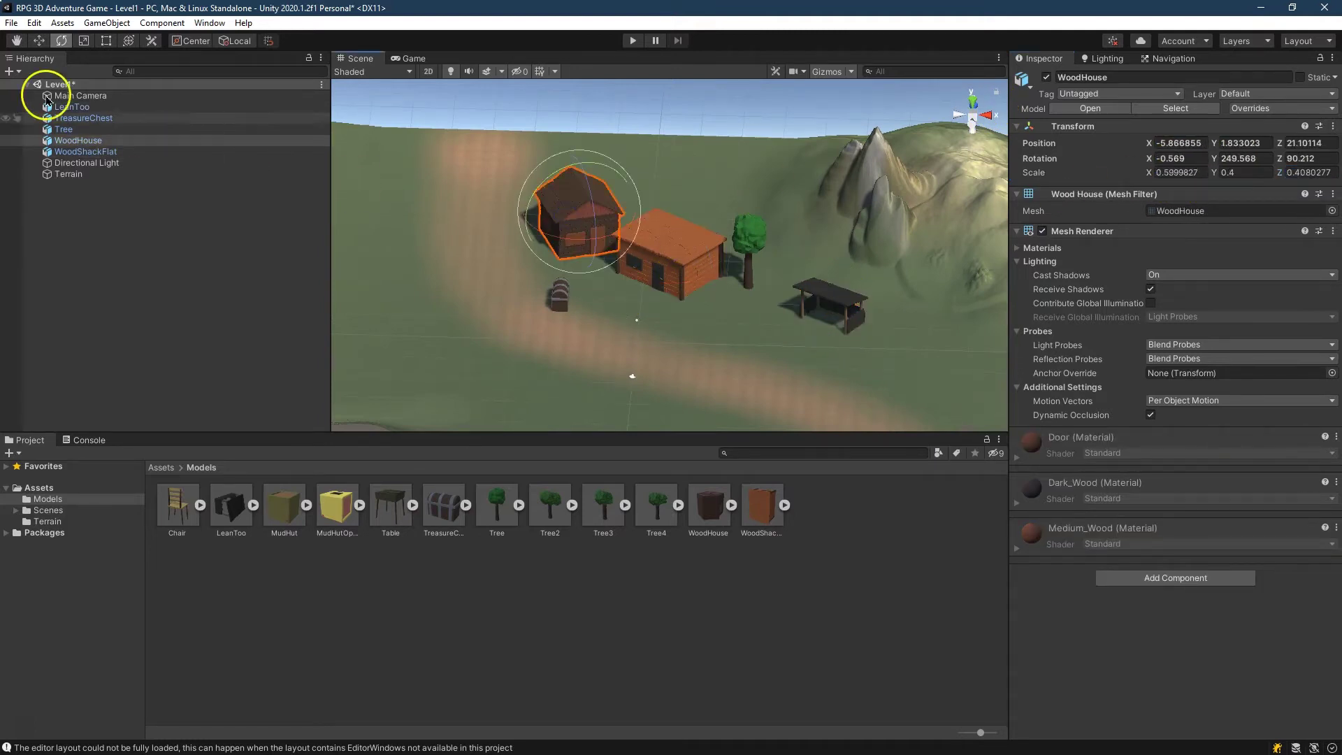
click(35, 40)
drag(515, 216, 314, 283)
scroll(419, 283, down, 3)
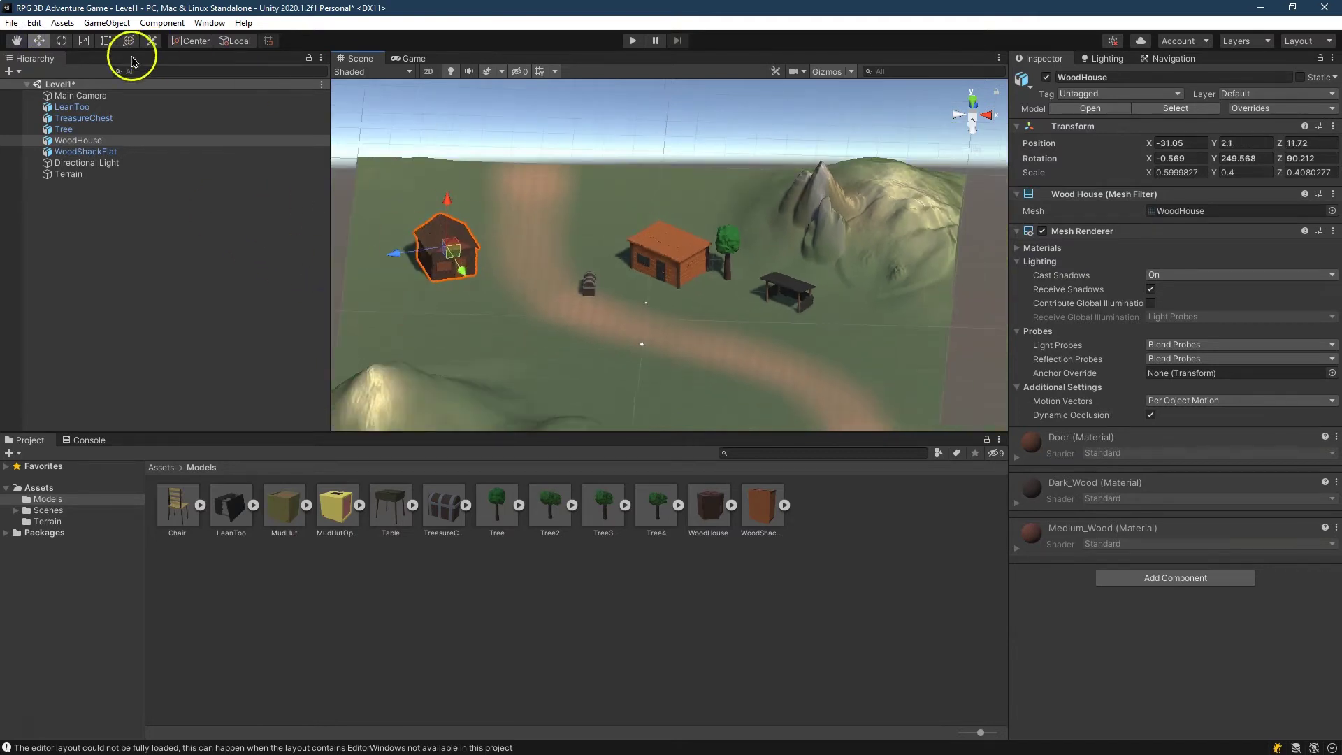
click(63, 40)
drag(434, 271, 585, 205)
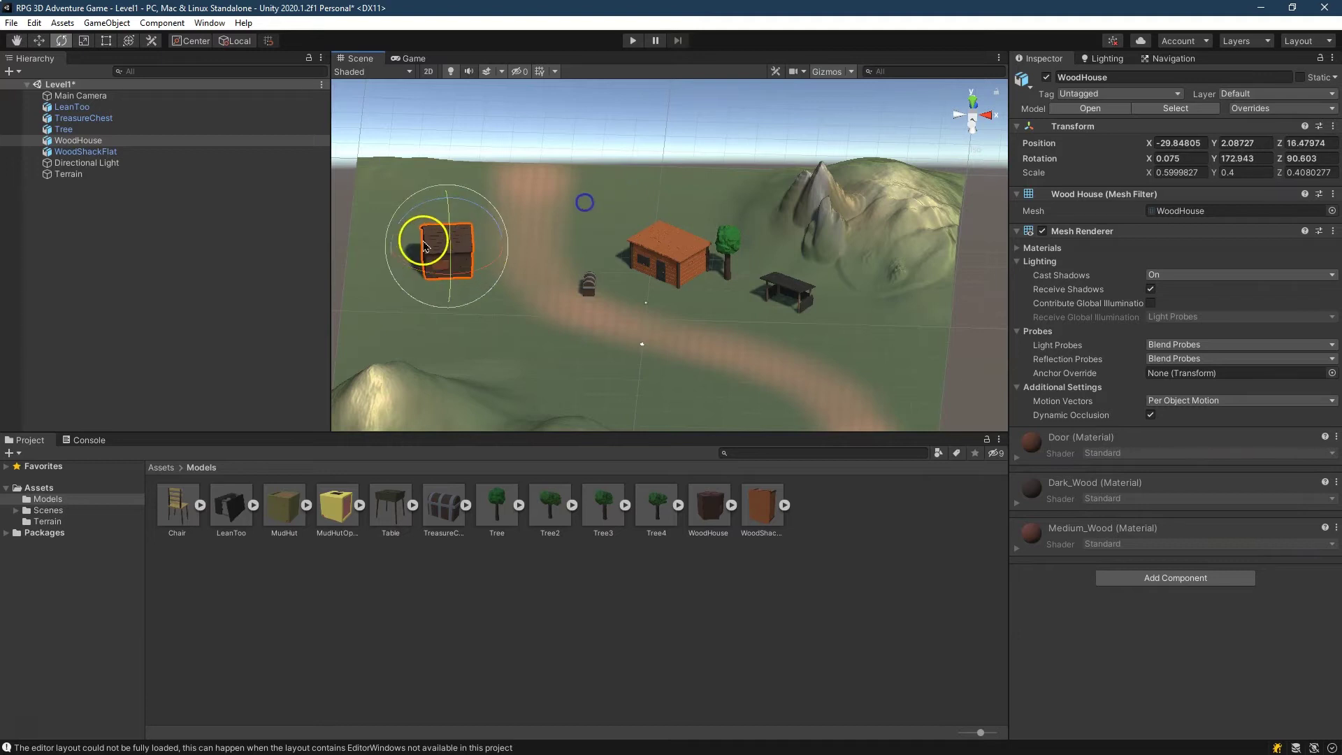
click(39, 41)
drag(443, 269, 440, 299)
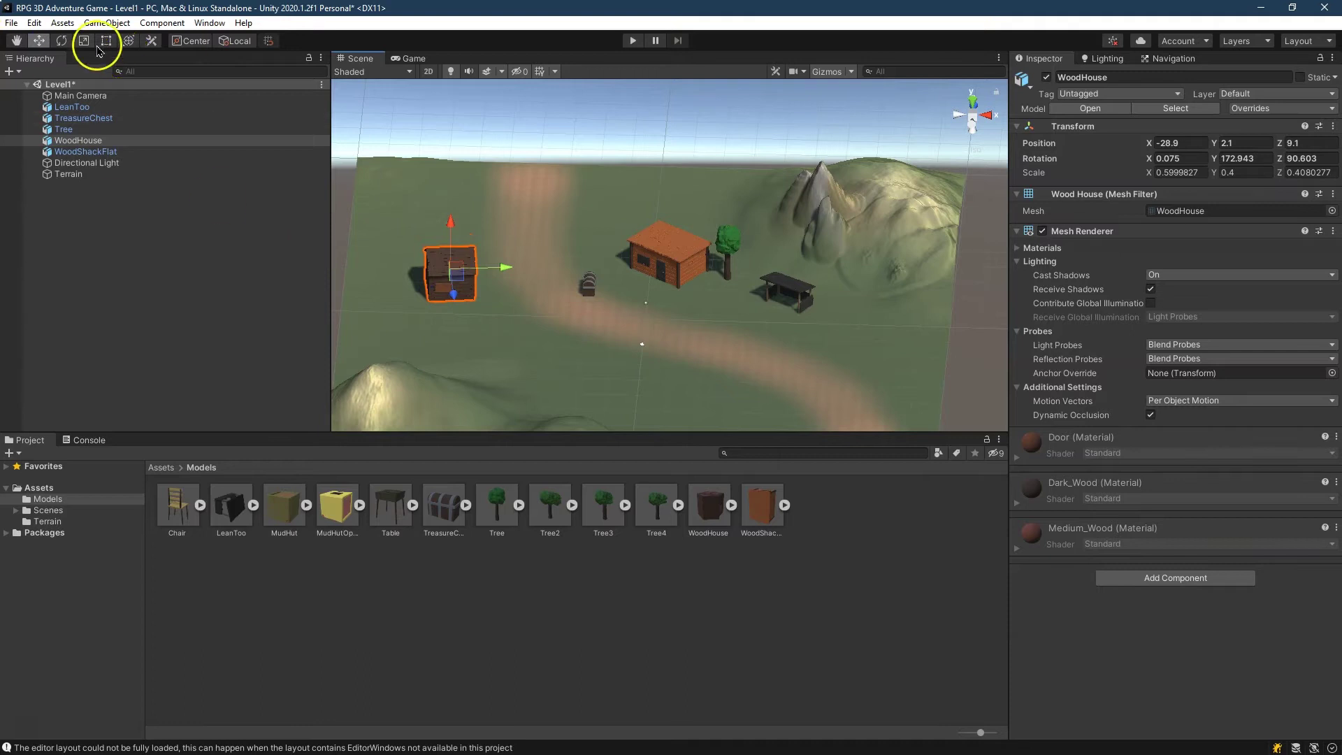
click(62, 41)
drag(473, 295, 488, 291)
Undo an accidental terrain move and nudge the WoodShackFlat closer to the path.
click(648, 303)
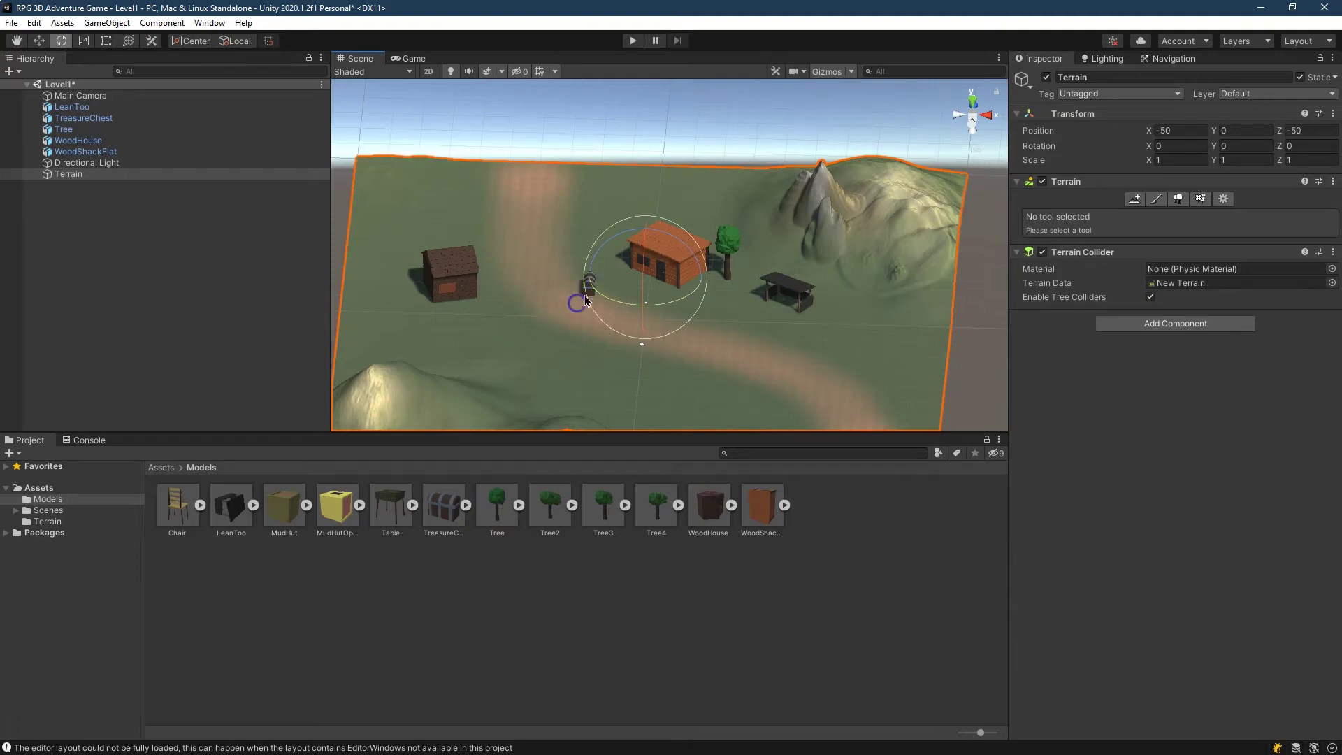
click(39, 41)
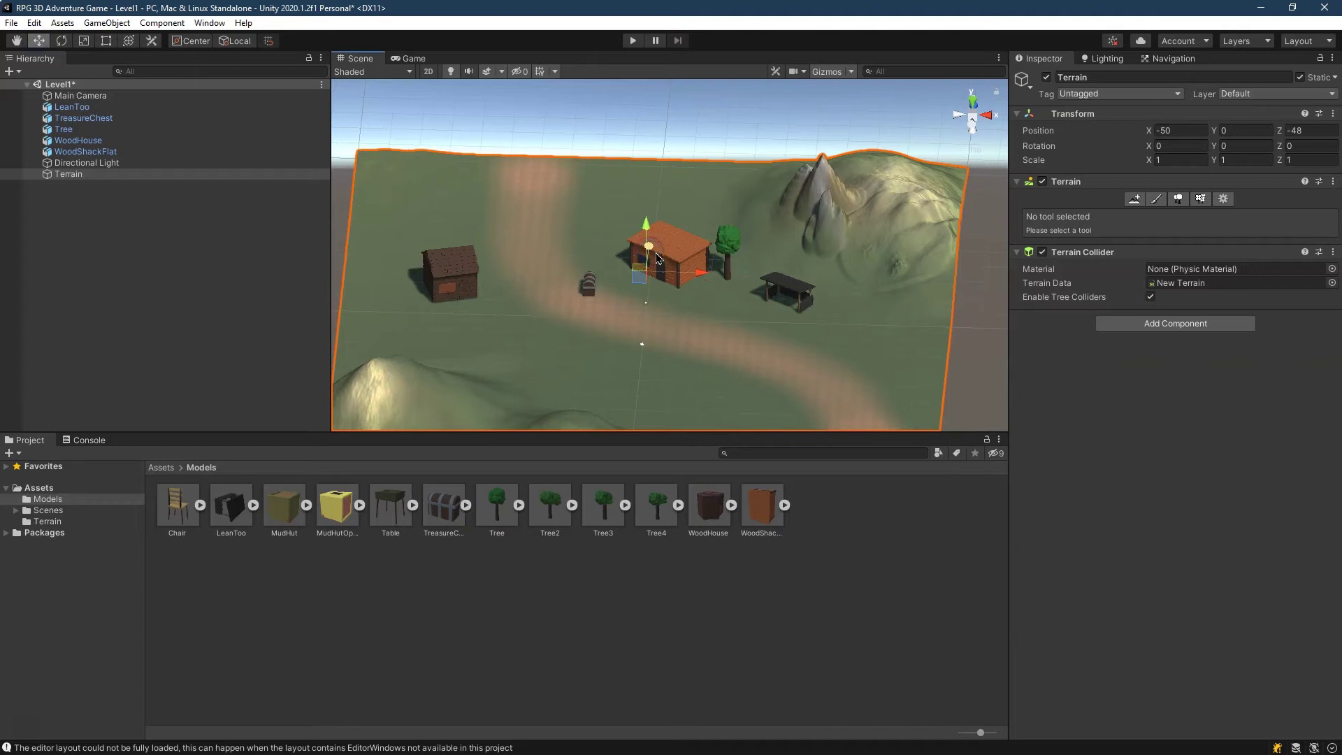
key(ctrl+z)
right_drag(869, 295, 668, 241)
click(642, 254)
click(646, 252)
drag(655, 238, 655, 245)
Move the LeanToo in front of the shack beside the path and rotate it to 213.91°.
click(720, 313)
click(723, 295)
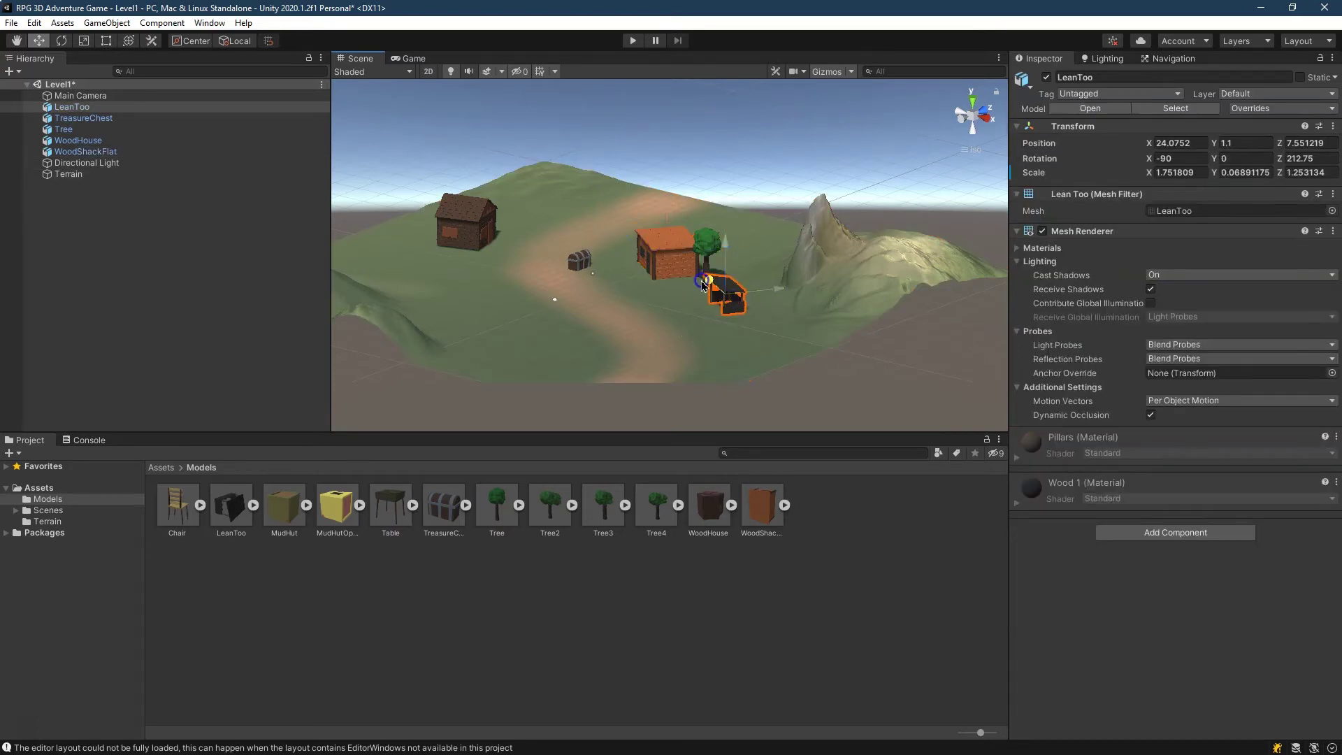
drag(704, 290, 753, 331)
click(62, 40)
scroll(664, 377, down, 3)
alt+drag(663, 376, 593, 363)
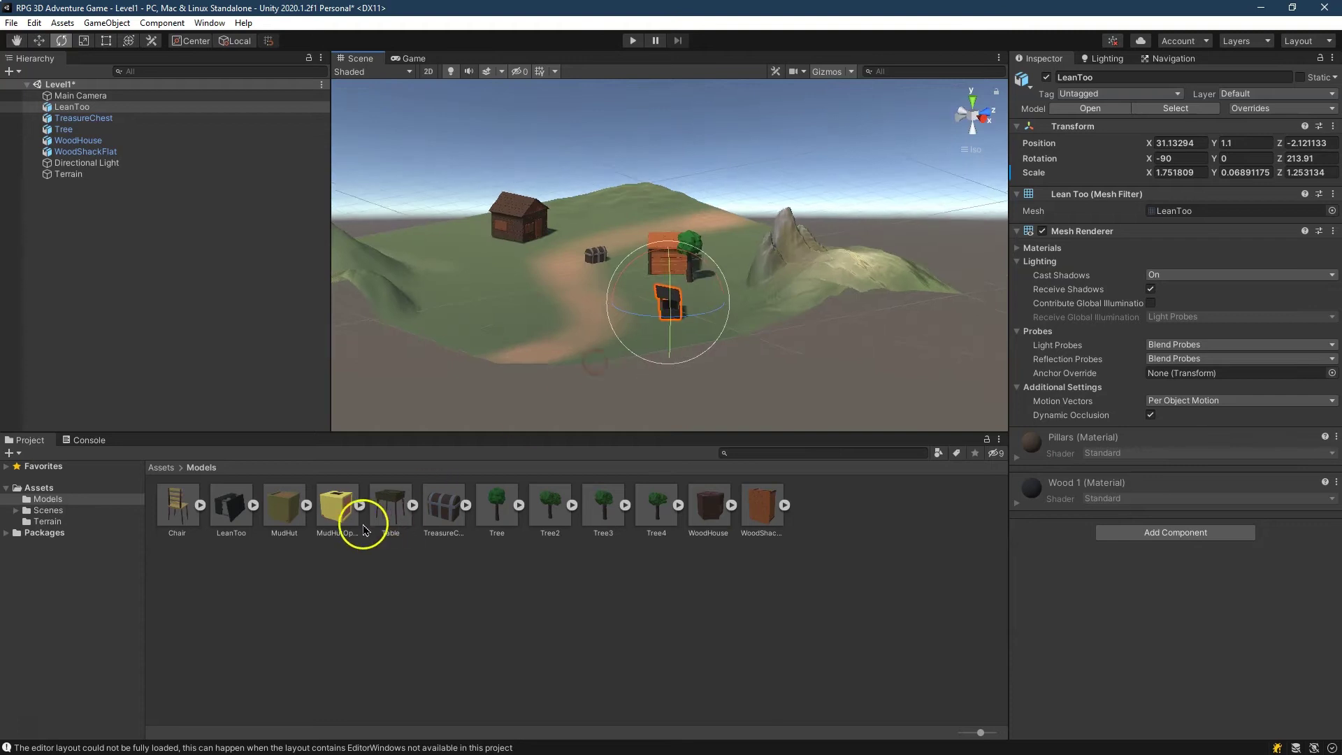
click(284, 508)
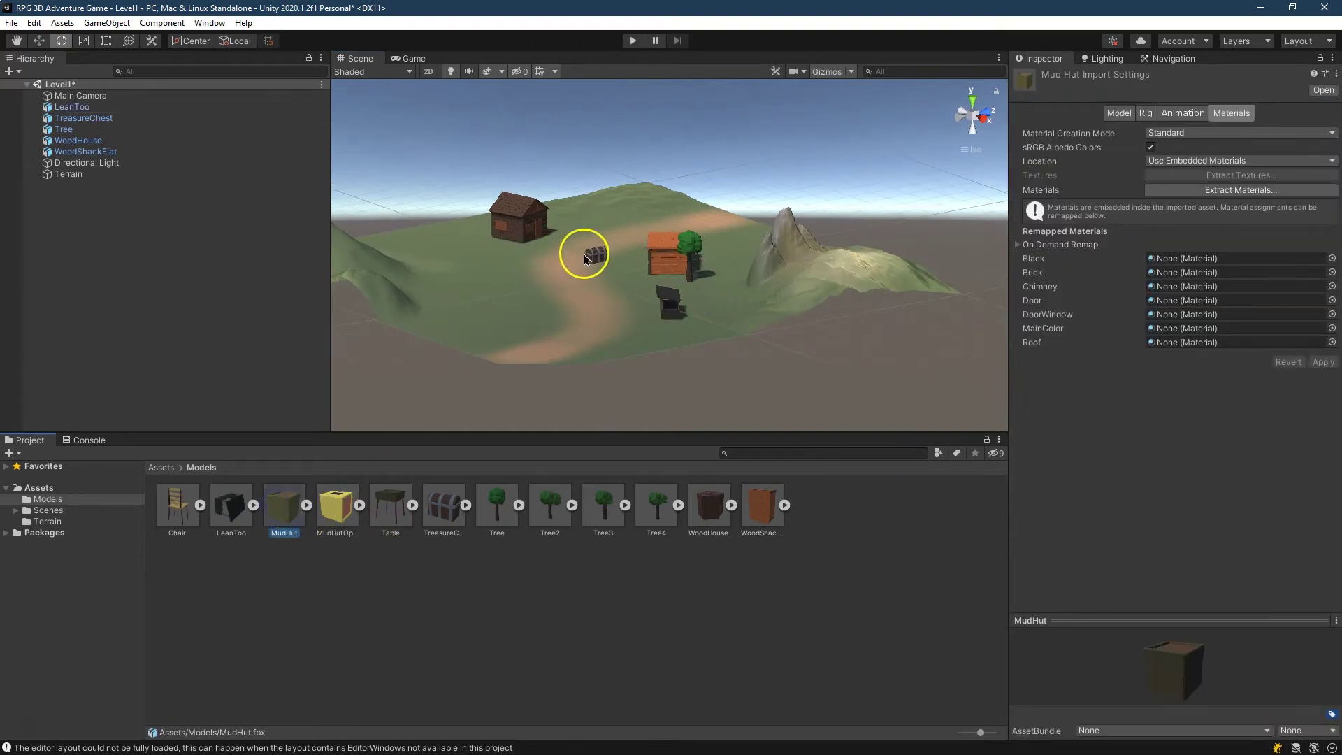
click(587, 261)
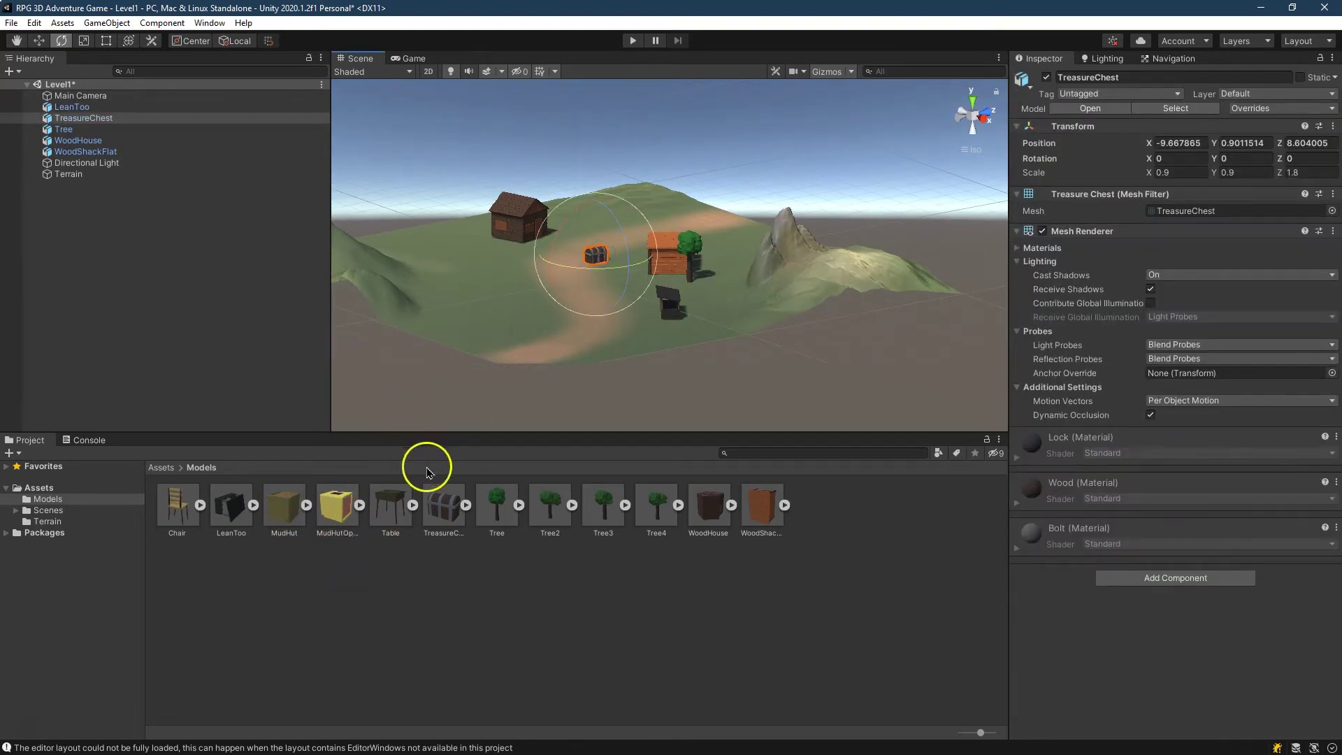
Swap a placed MudHutOpen for a MudHut at X 10.93, Z -30.82, rotated 133.149°.
click(328, 514)
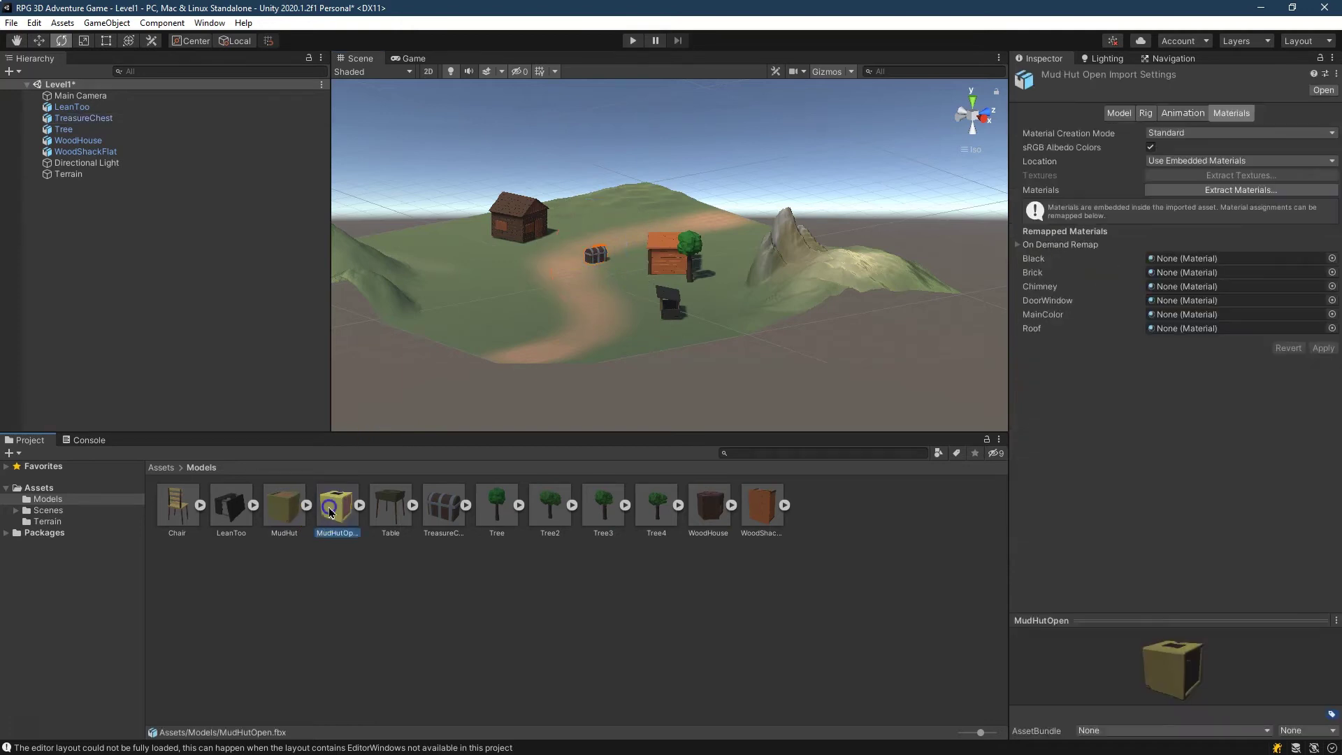
drag(331, 515, 195, 190)
key(Delete)
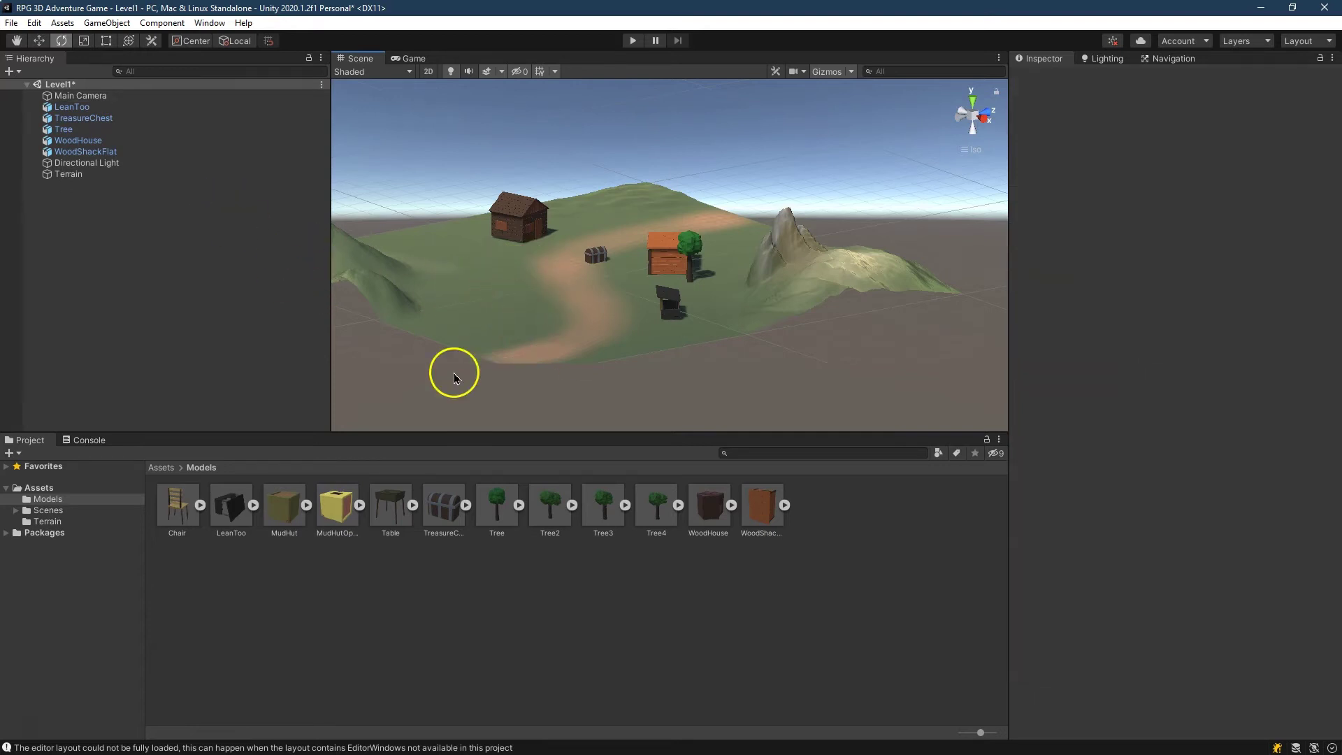
drag(284, 509, 508, 307)
drag(360, 281, 371, 280)
scroll(525, 283, up, 9)
right_drag(591, 299, 441, 355)
scroll(377, 303, down, 3)
scroll(545, 299, down, 4)
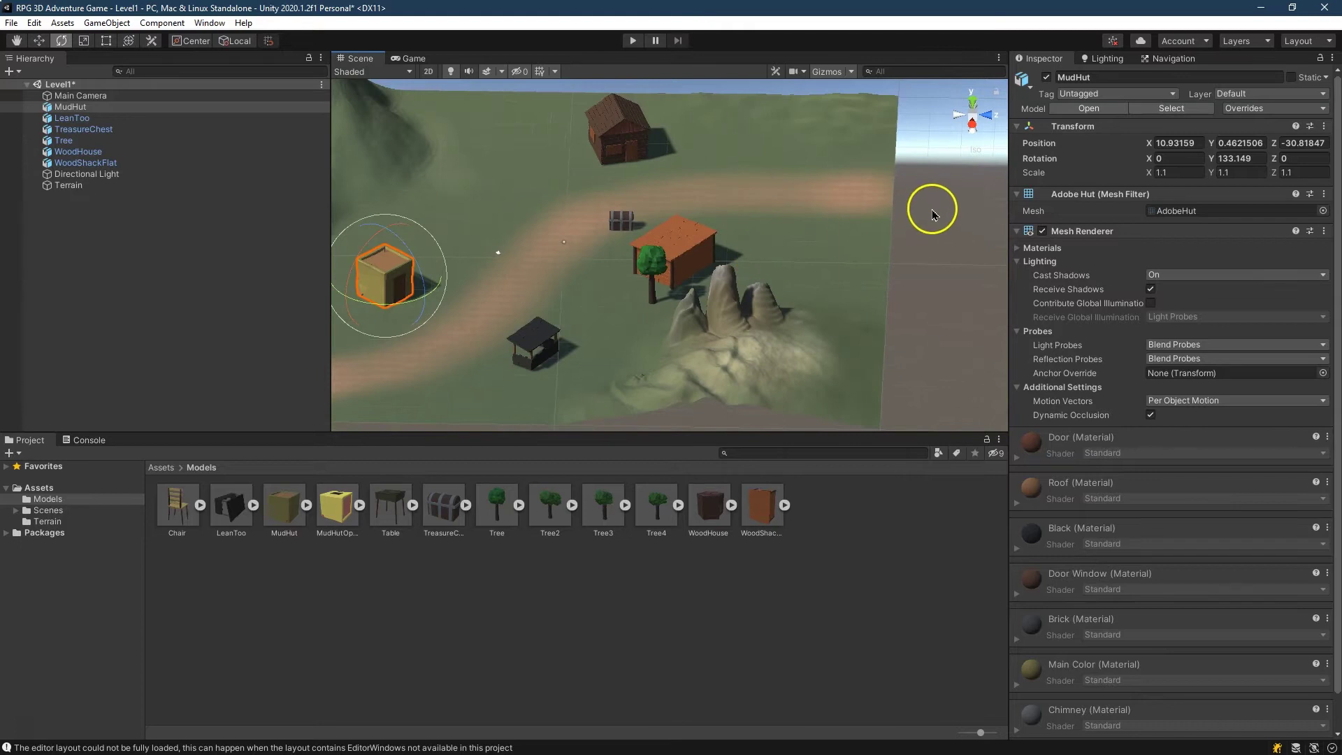
middle_drag(592, 286, 743, 285)
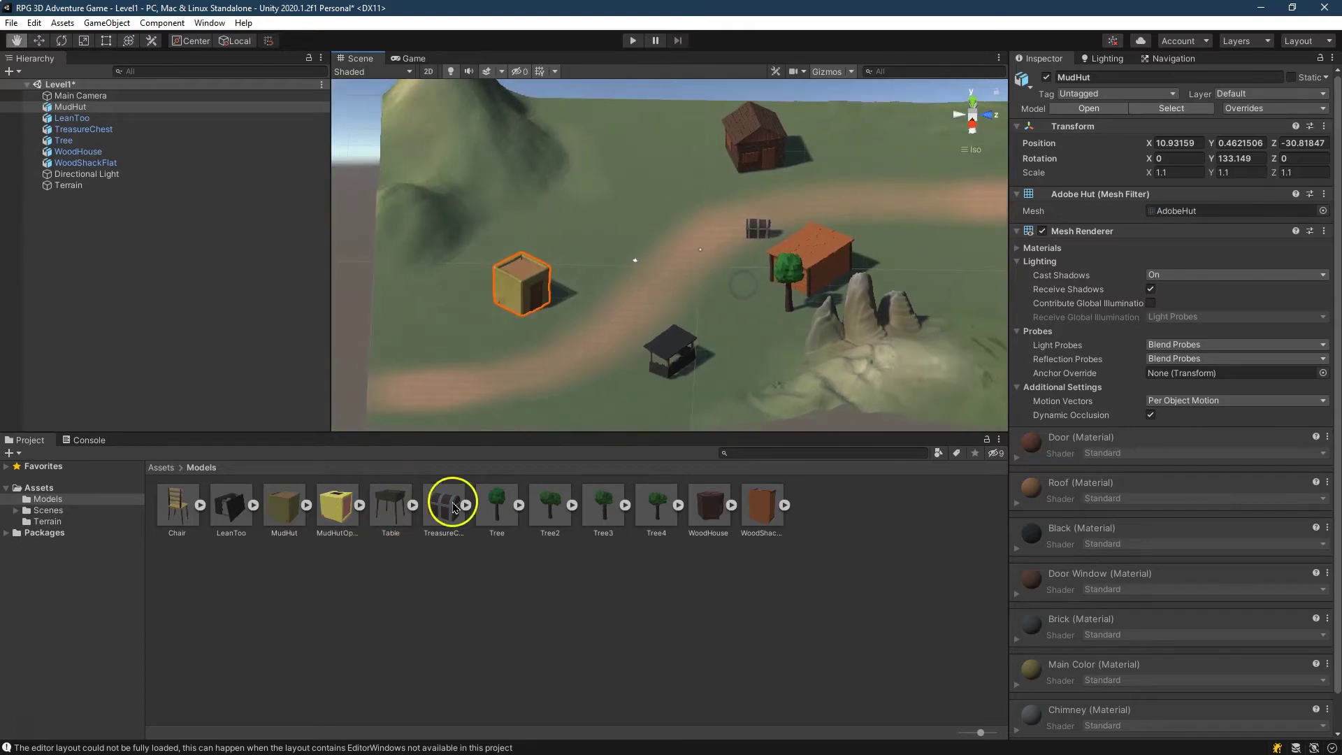
Place Tree, Tree3, Tree4 and Tree2 models across the terrain.
drag(482, 504, 570, 241)
drag(604, 535, 656, 130)
click(651, 516)
drag(651, 516, 875, 148)
drag(549, 507, 407, 337)
scroll(453, 368, down, 3)
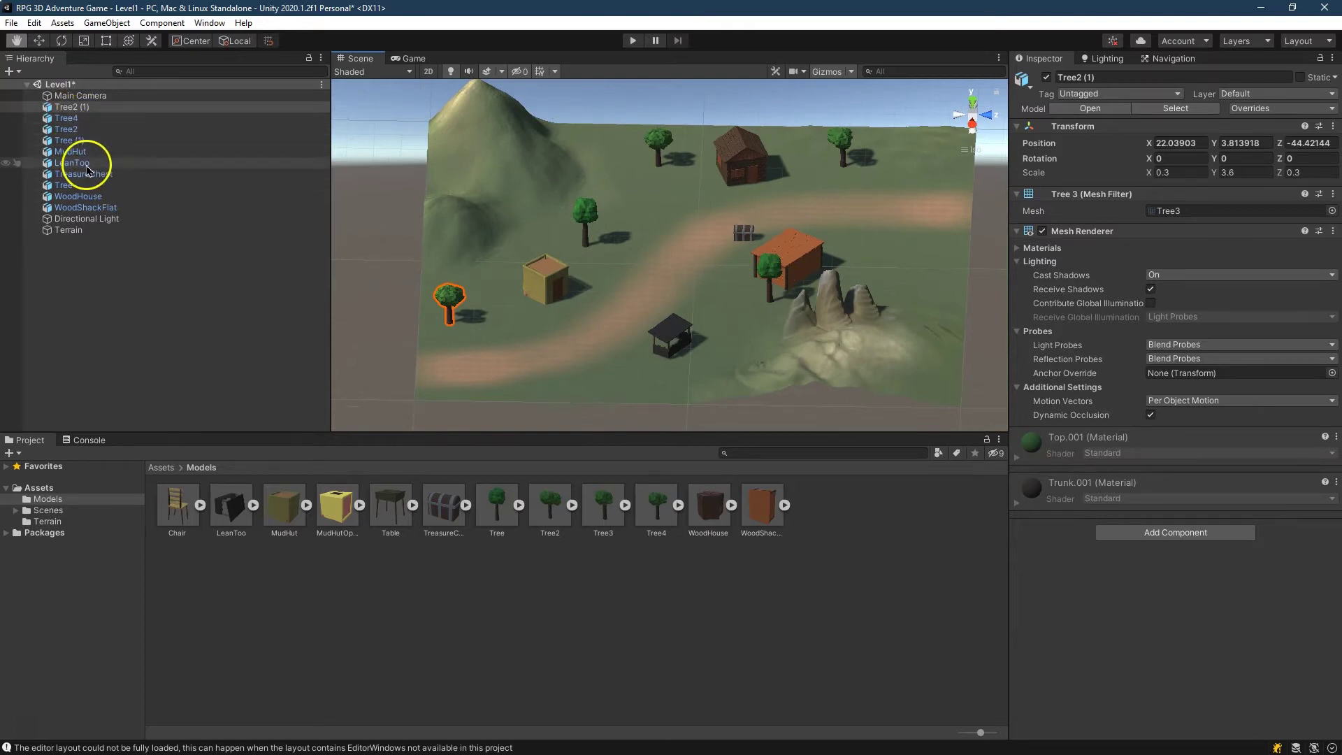
Duplicate the four trees, then move the copies down the terrain and rotate them about 58°.
shift+click(93, 141)
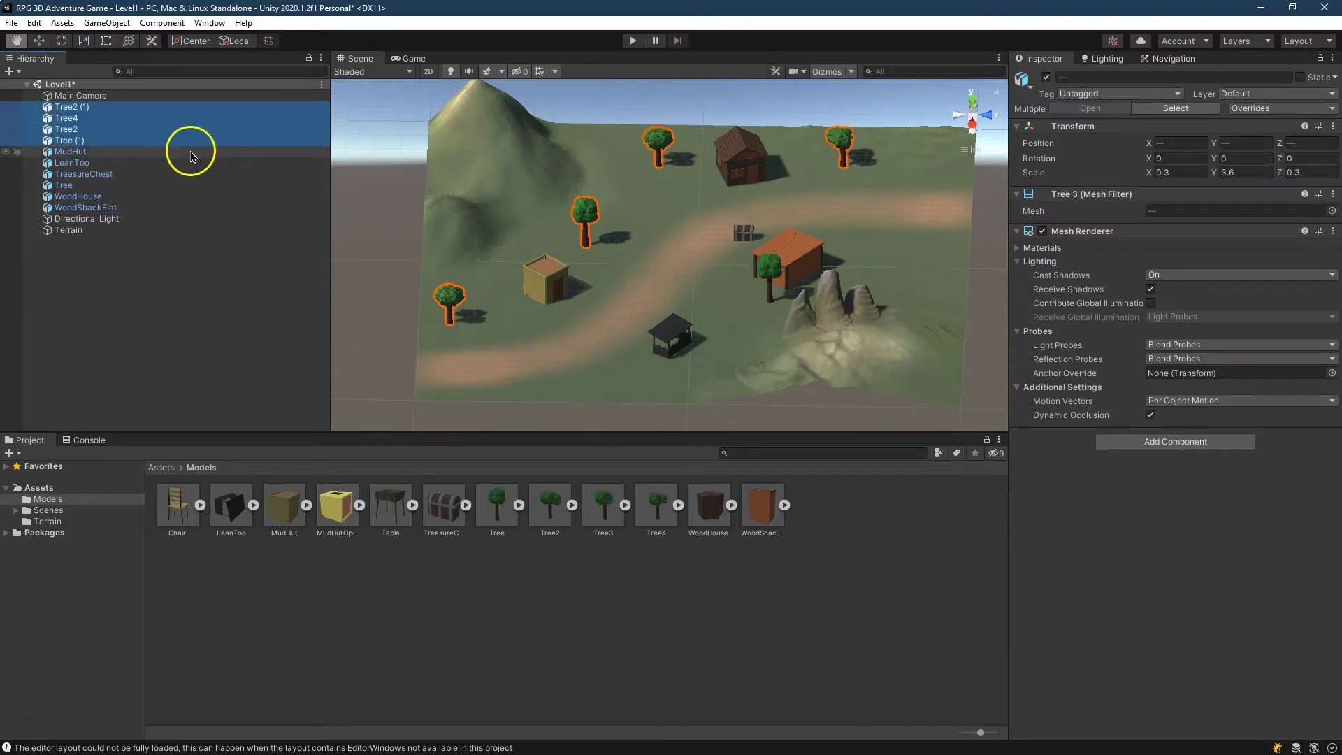
key(ctrl+d)
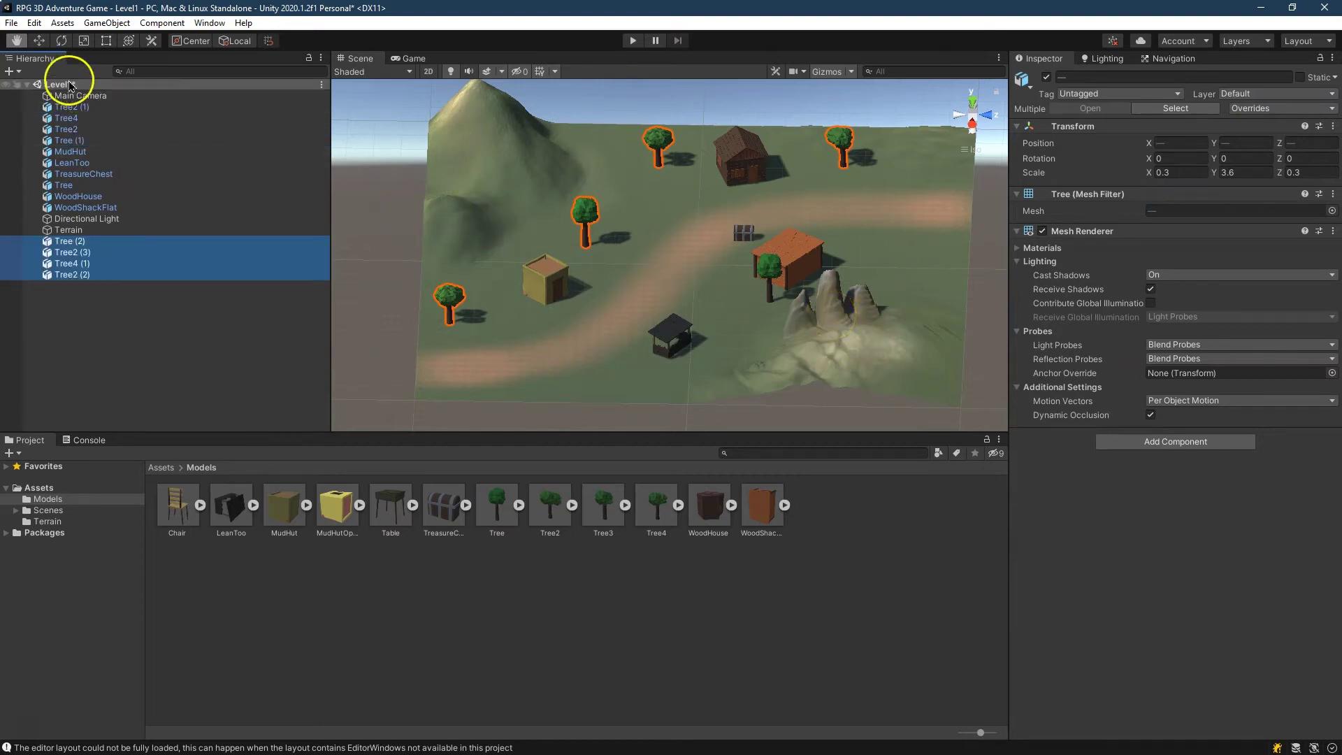
click(39, 42)
drag(646, 210, 638, 302)
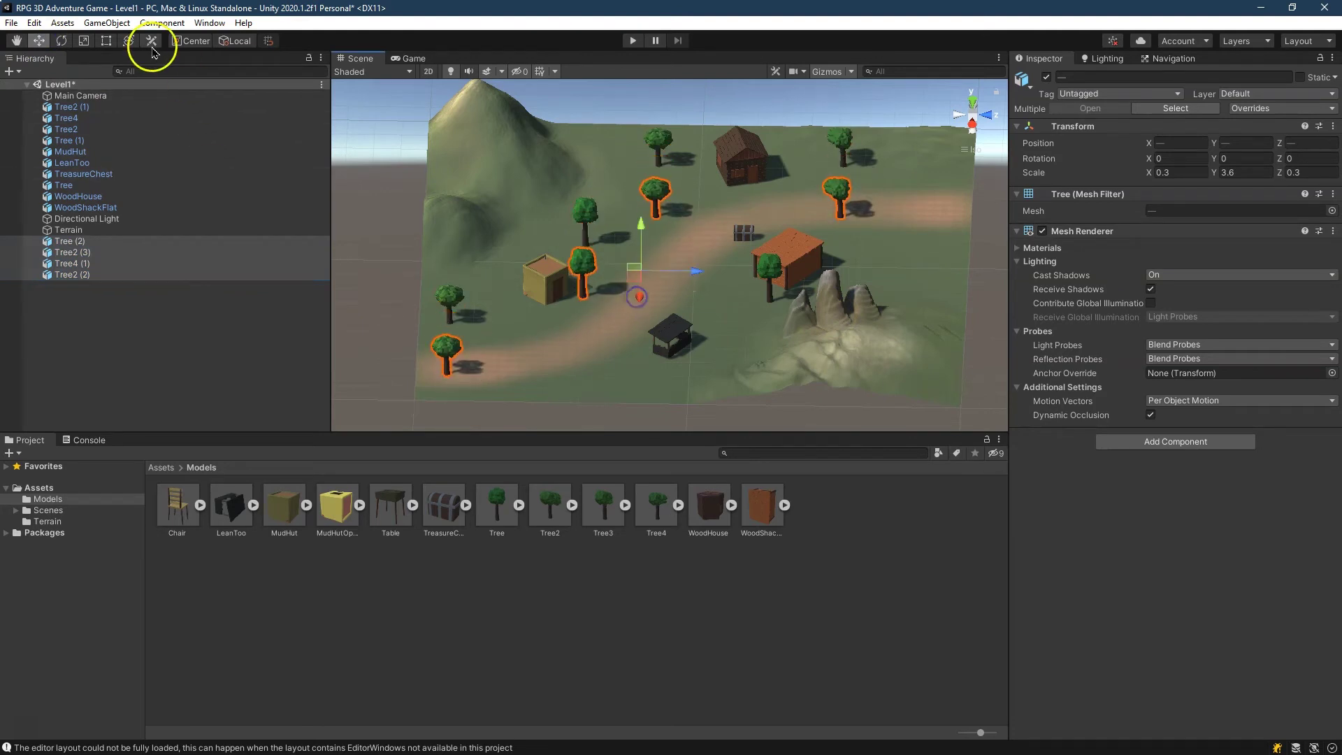
click(61, 40)
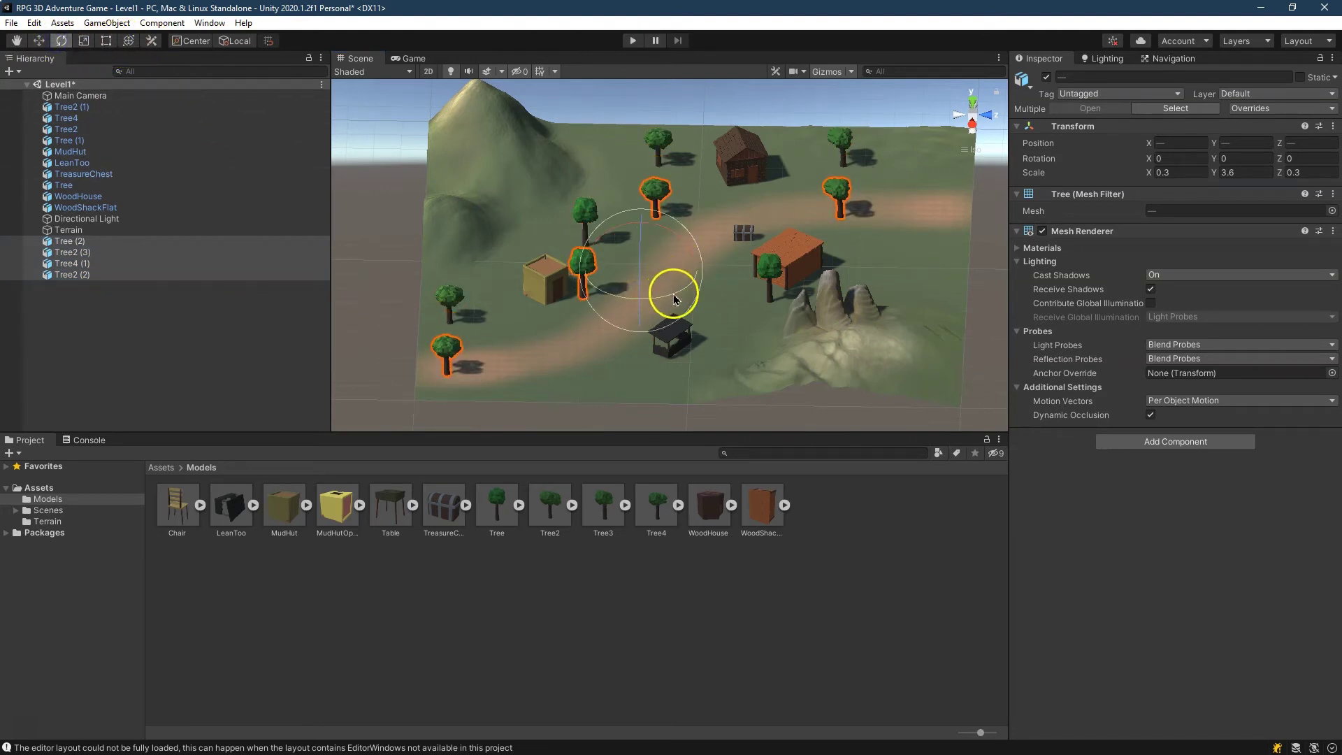
drag(674, 299, 583, 301)
click(39, 41)
drag(570, 277, 665, 267)
Reposition individual trees, lowering Tree2 (2) and moving Tree (1) to the lower left.
click(944, 293)
drag(970, 311, 919, 283)
click(847, 216)
drag(875, 245, 711, 157)
click(477, 210)
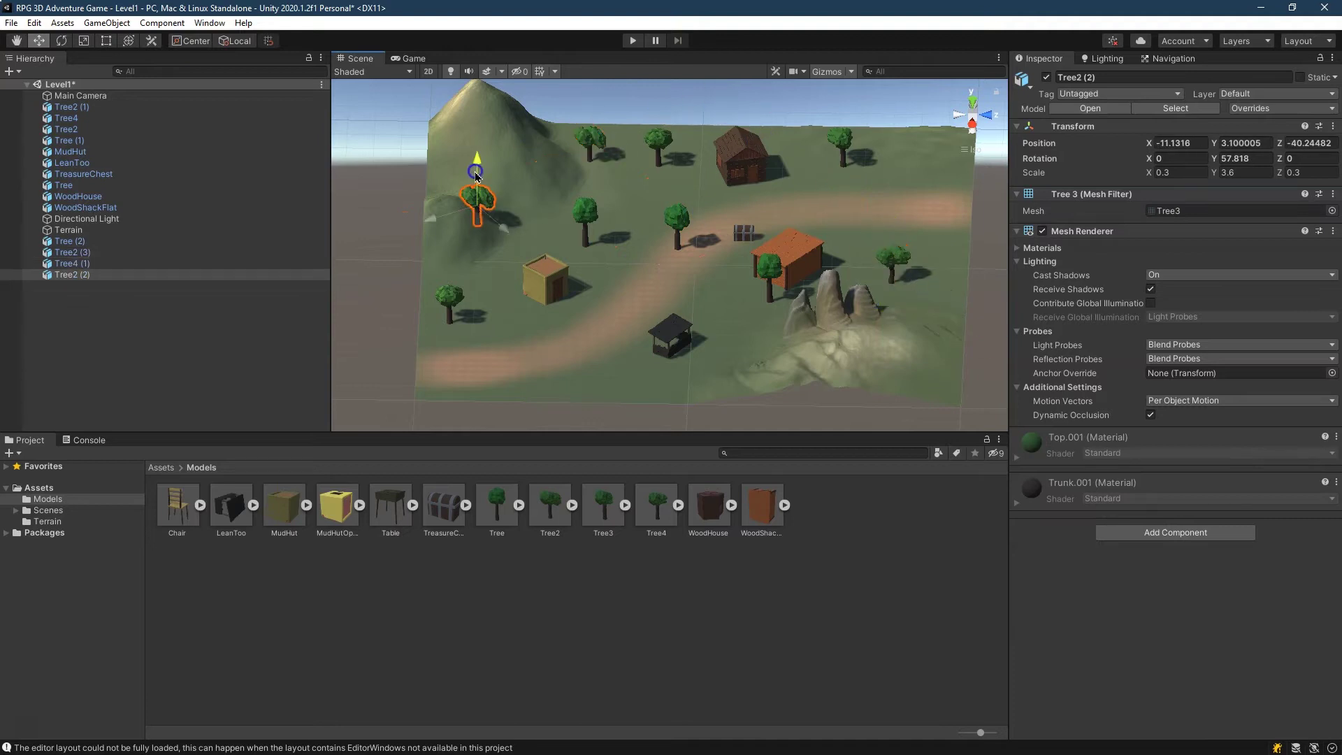
drag(472, 162, 472, 167)
key(e)
scroll(585, 216, up, 2)
click(586, 216)
drag(573, 217, 530, 426)
scroll(531, 426, down, 3)
drag(560, 307, 560, 313)
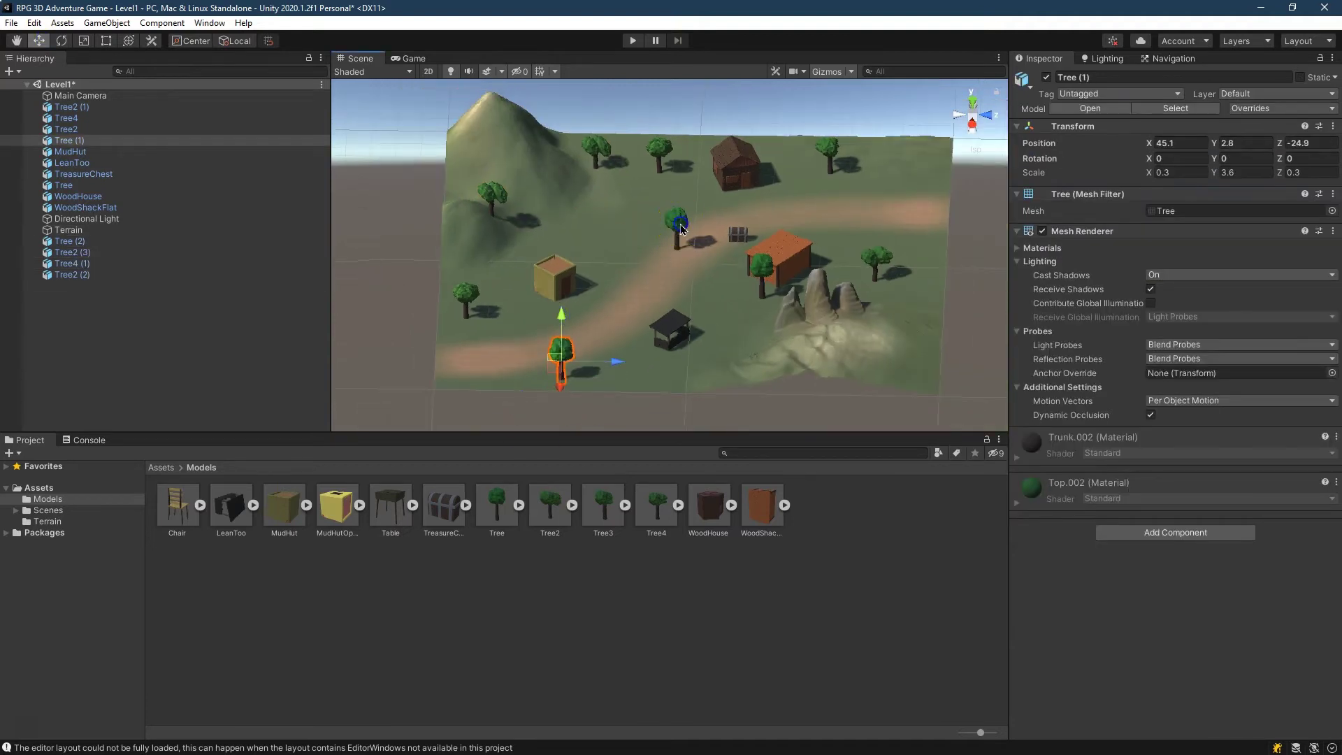
Delete Tree (2) and the tree beside the orange house.
click(679, 228)
key(Delete)
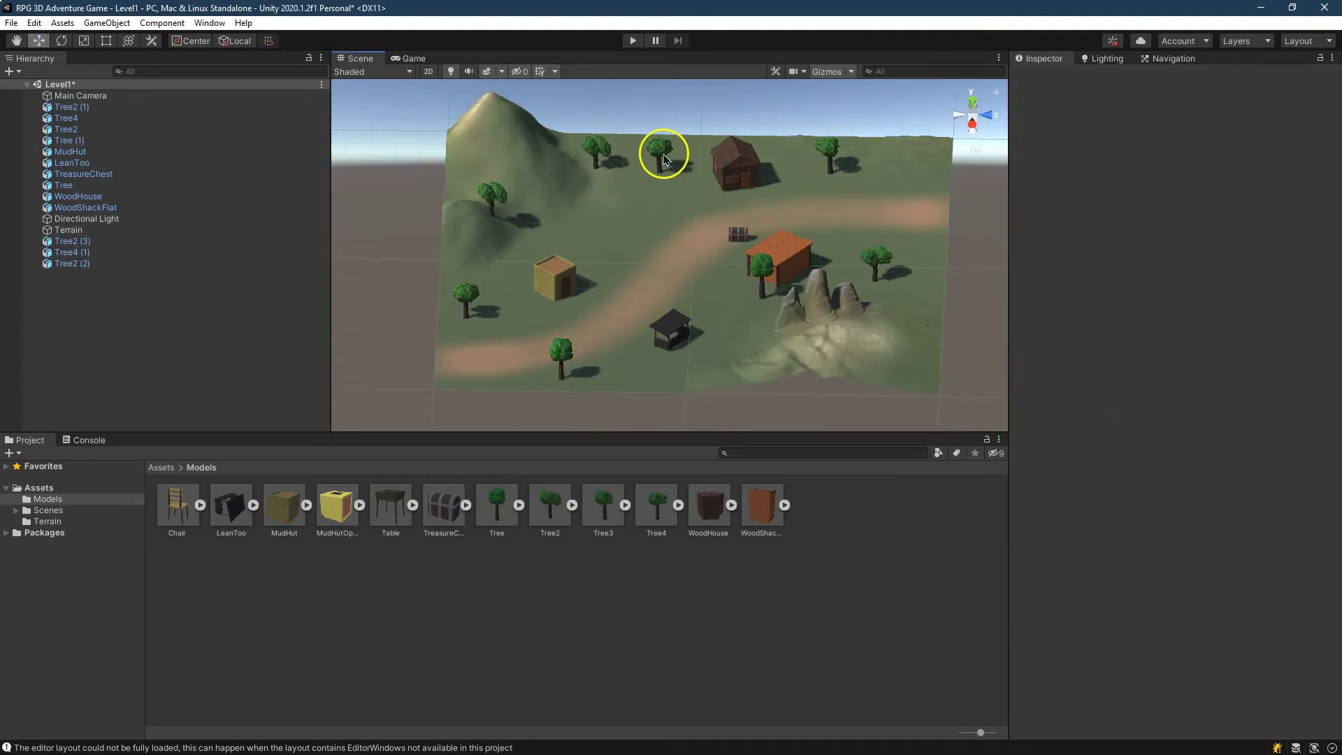
click(661, 157)
click(592, 150)
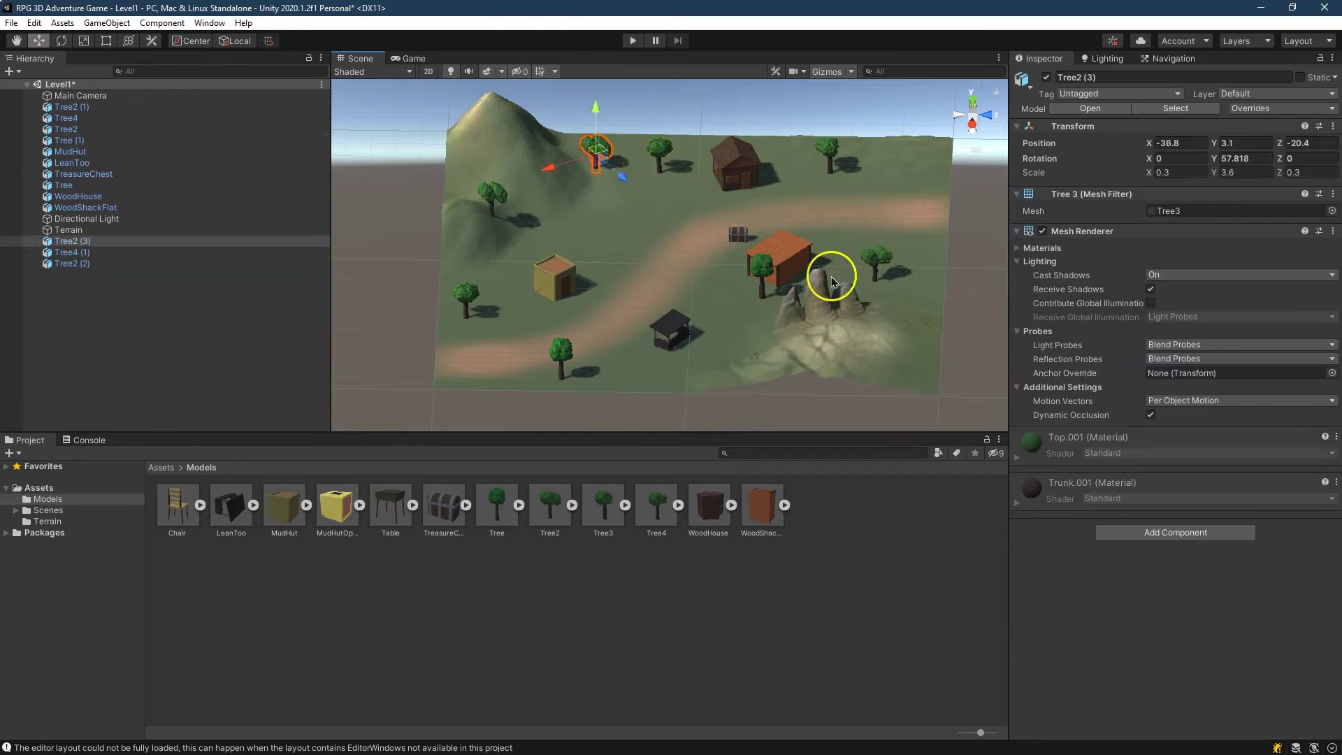
click(767, 276)
key(Delete)
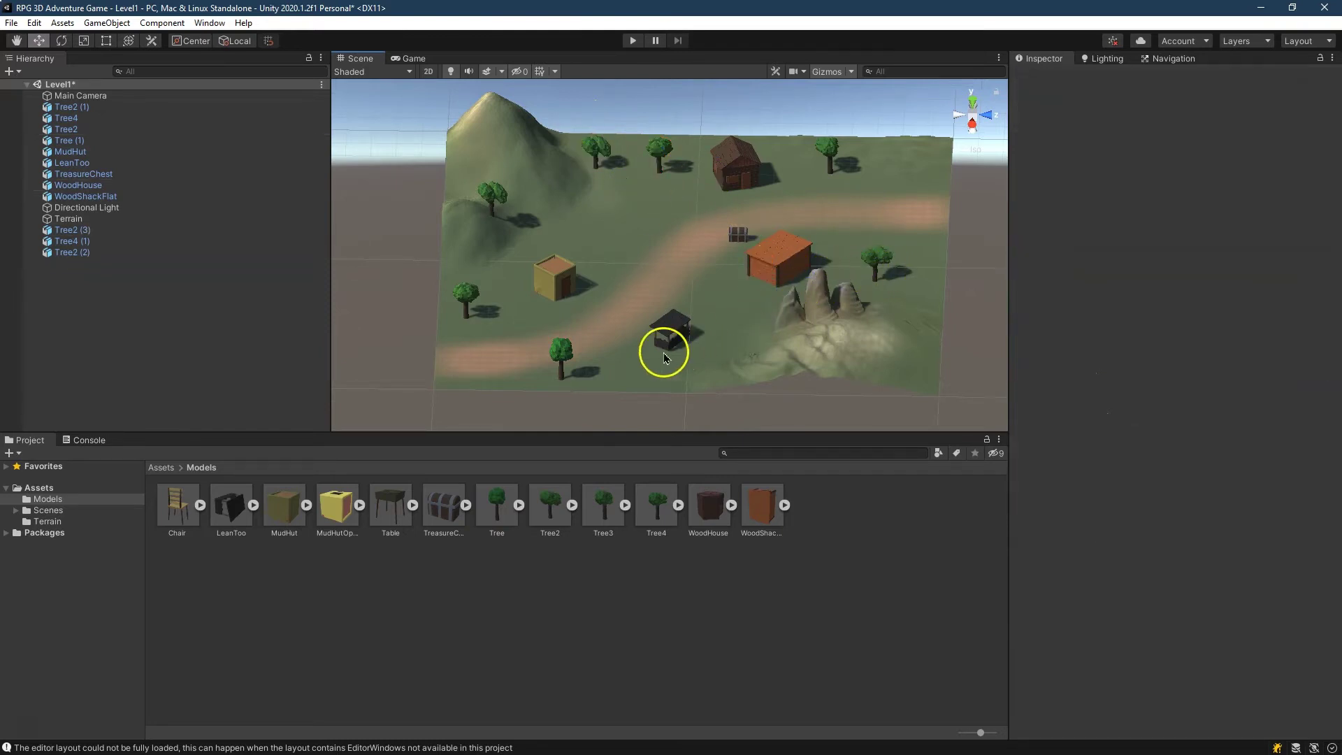
click(466, 297)
click(769, 297)
click(466, 296)
scroll(601, 293, up, 5)
right_drag(752, 238, 761, 165)
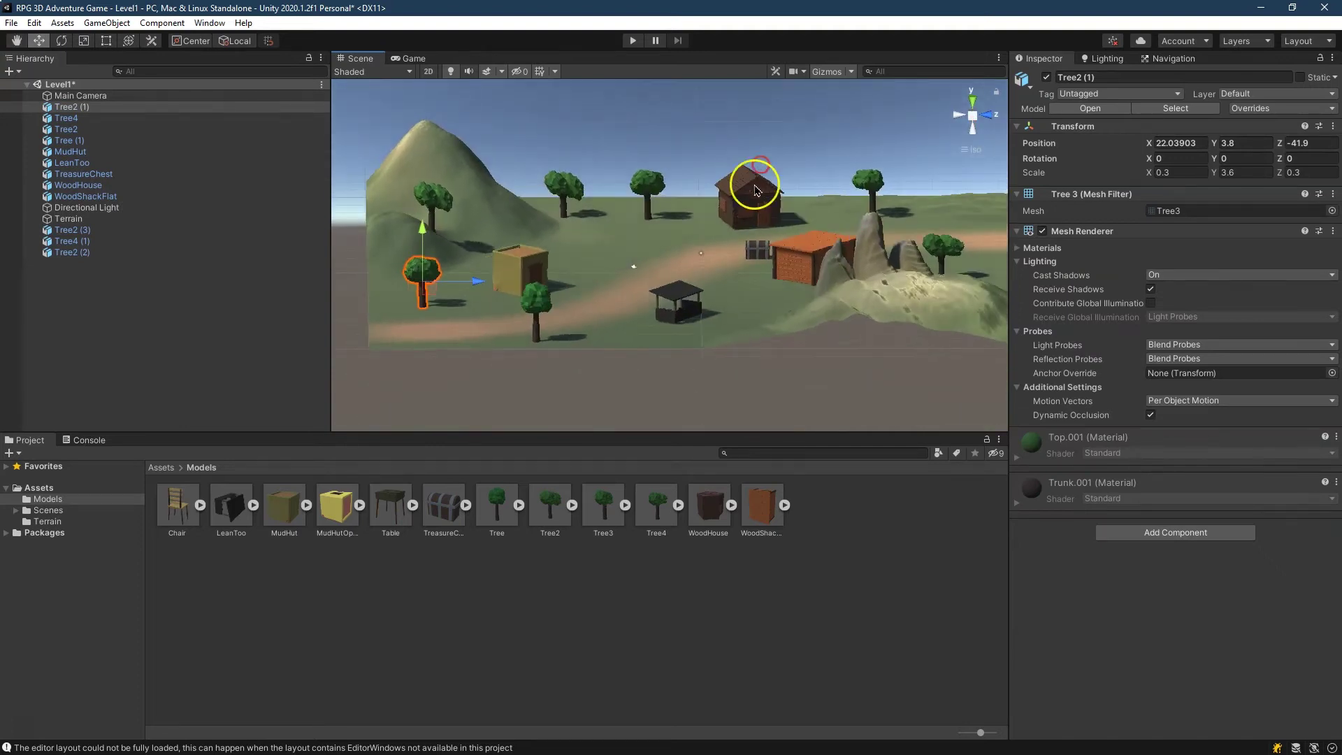
Snap the view to the back, sink Tree2 (1) slightly, and orbit around the village.
click(980, 114)
click(961, 114)
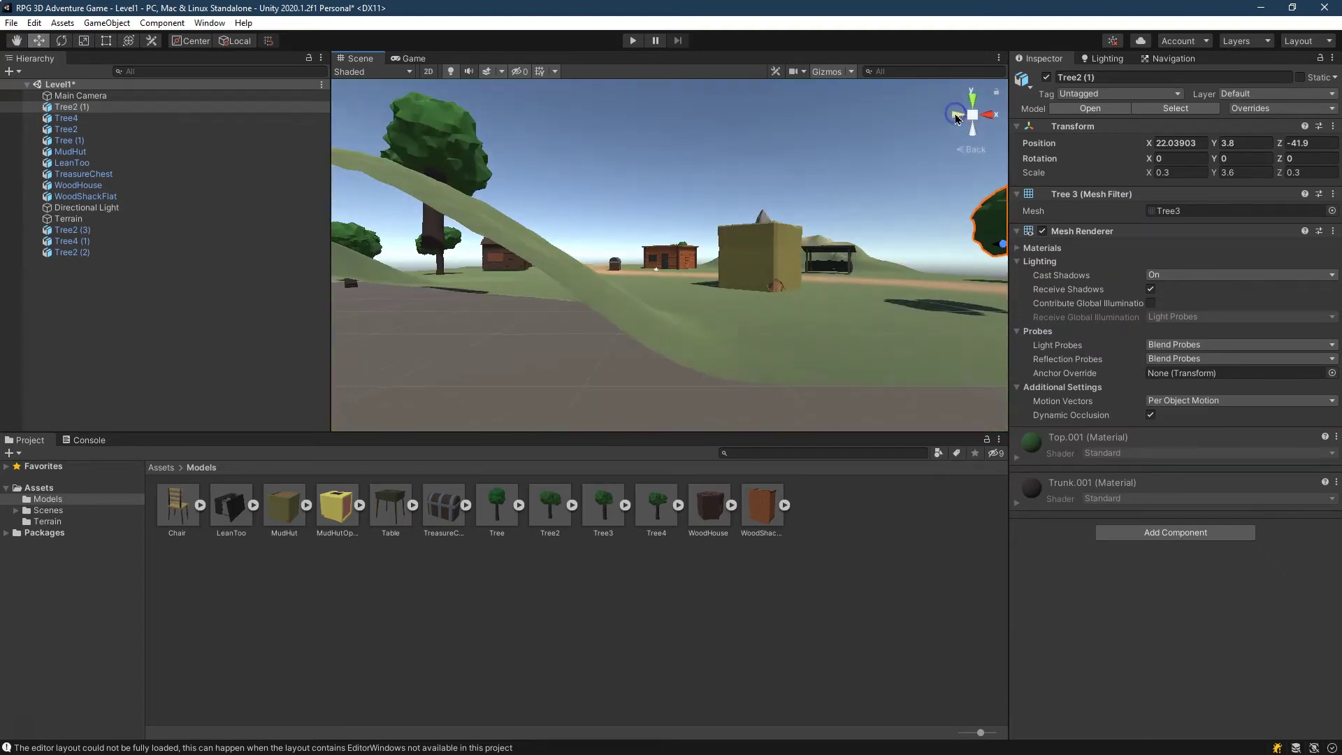
scroll(932, 161, down, 3)
drag(905, 197, 905, 209)
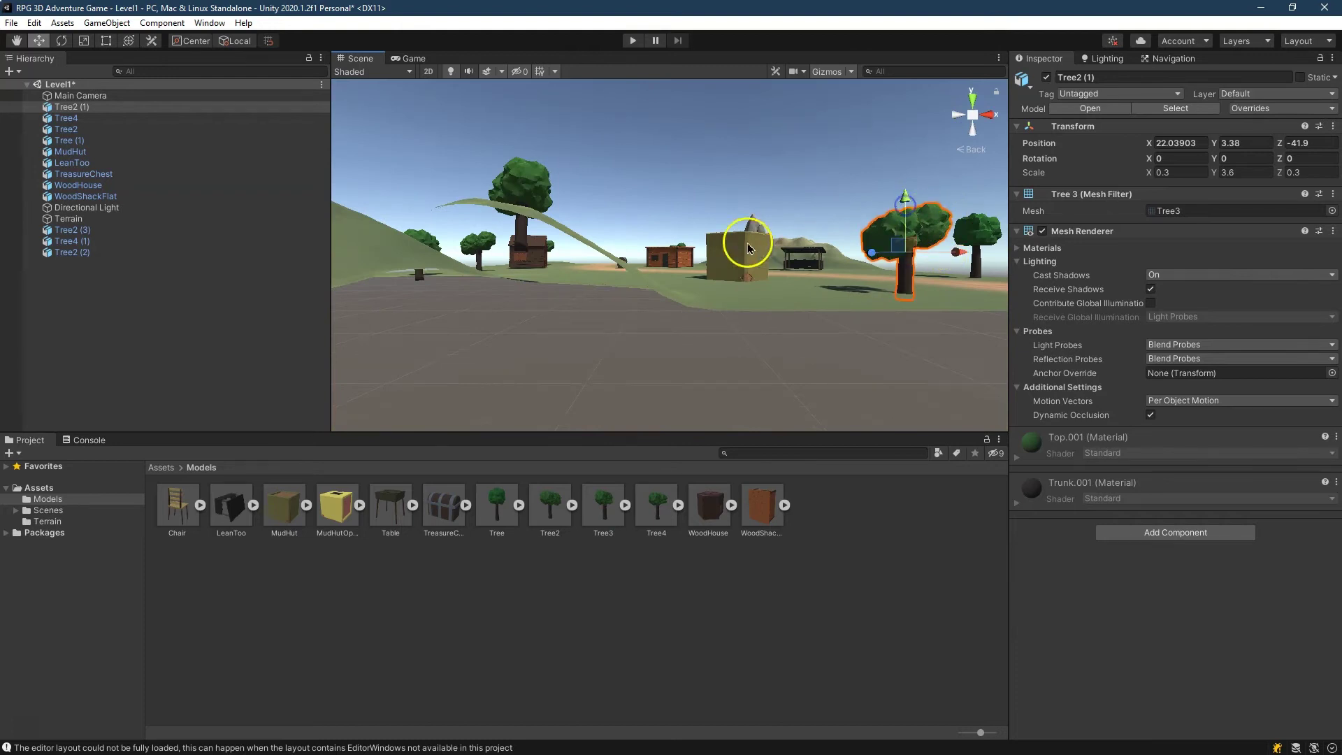
click(747, 249)
click(982, 230)
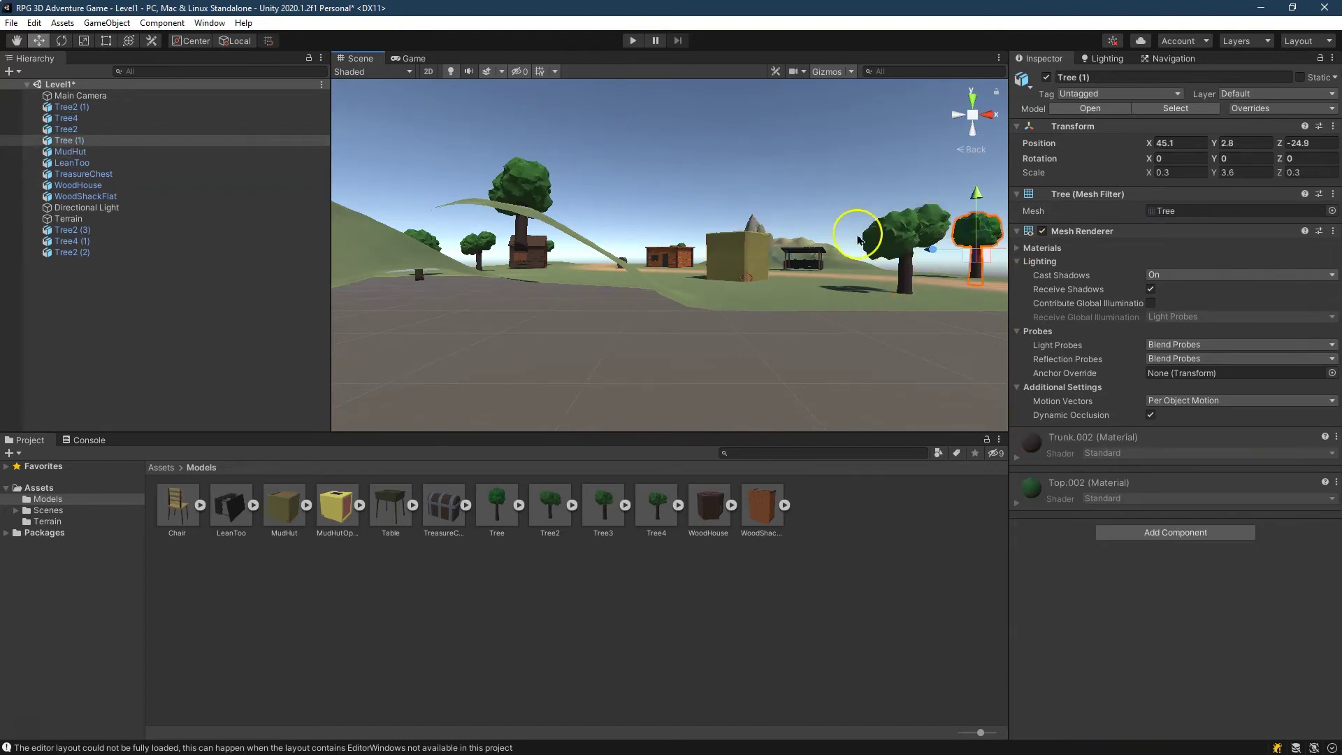
click(728, 246)
right_drag(657, 257, 443, 257)
key(q)
drag(859, 224, 700, 317)
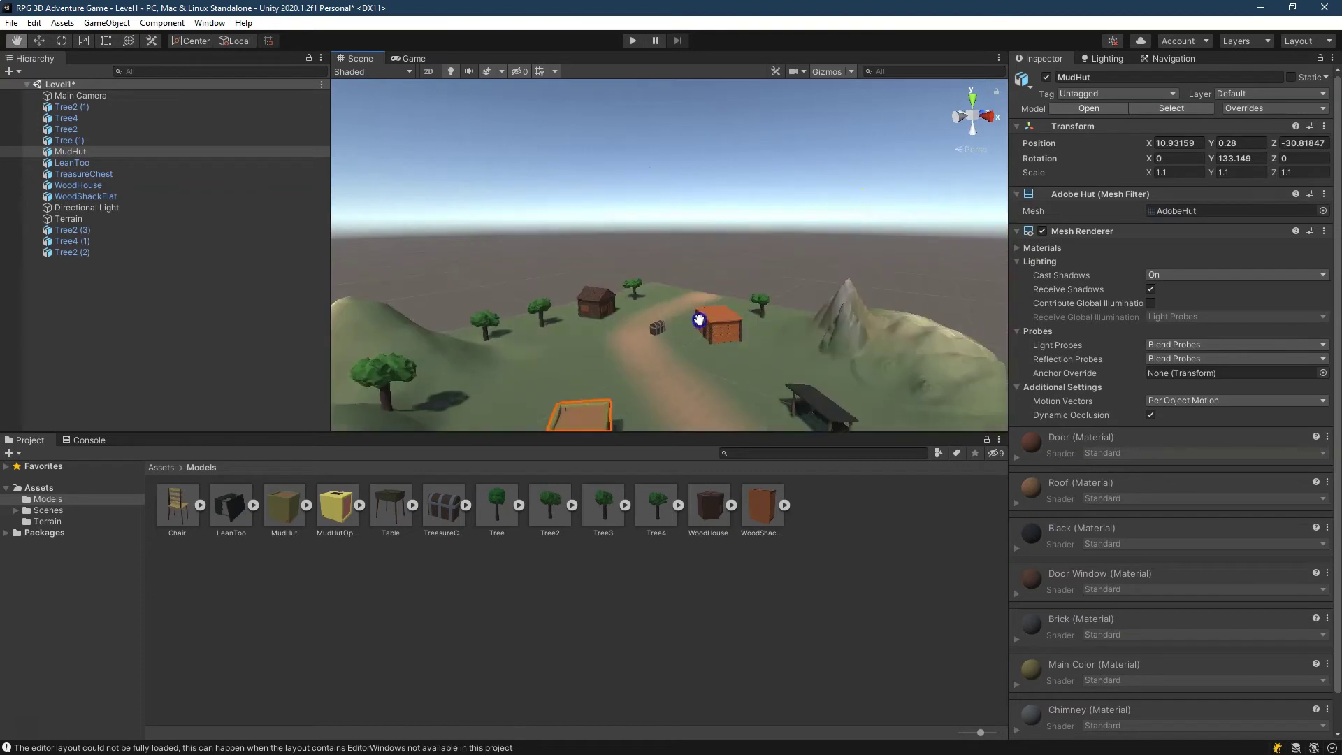
scroll(730, 359, up, 5)
alt+drag(767, 390, 773, 389)
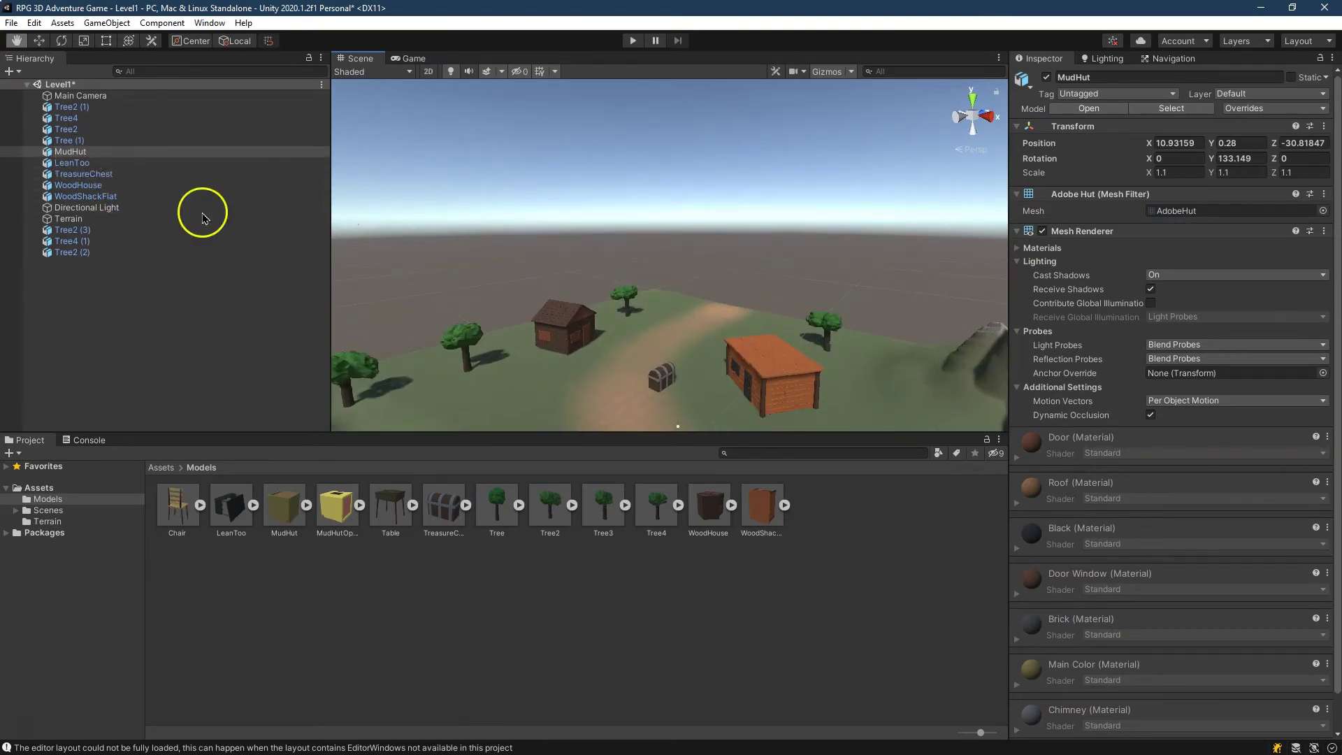
Frame the WoodShackFlat with F, then orbit, pan and zoom out to show the houses, chest and mountain.
click(41, 42)
click(799, 389)
key(f)
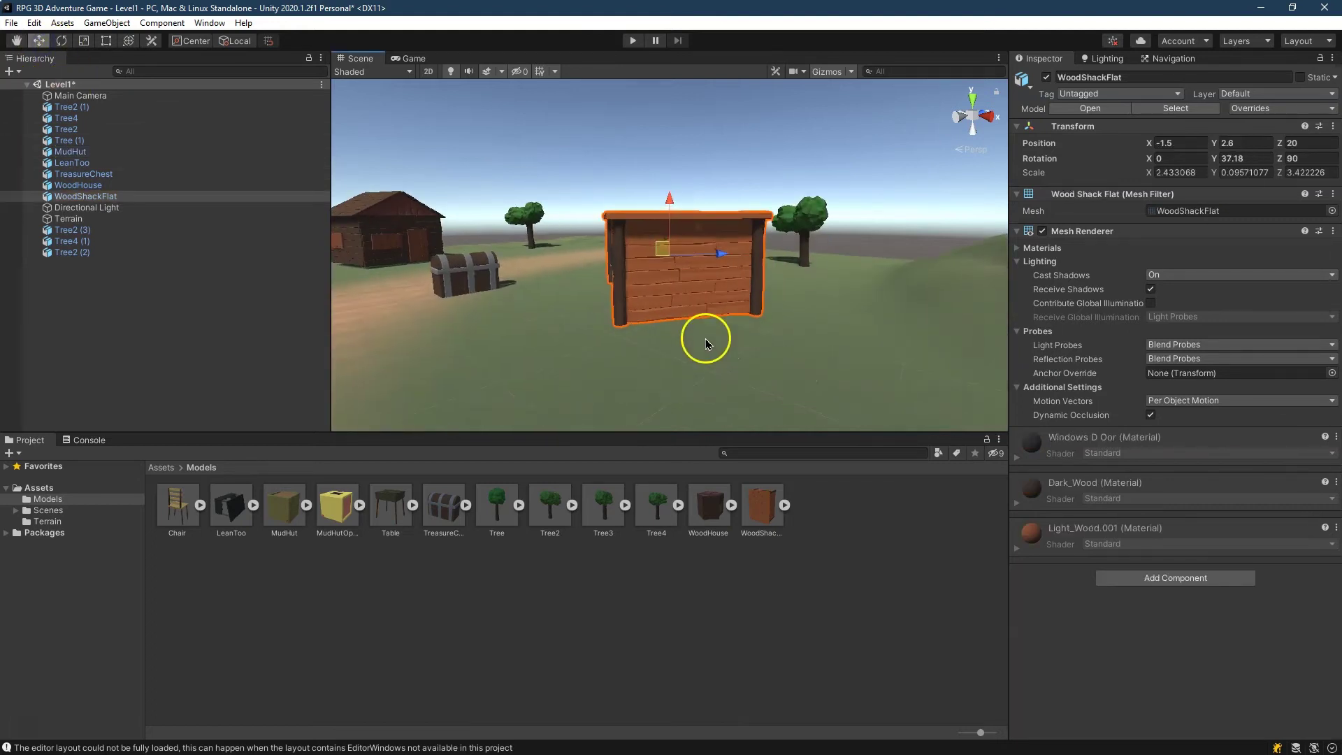
scroll(705, 339, down, 3)
right_drag(706, 339, 792, 345)
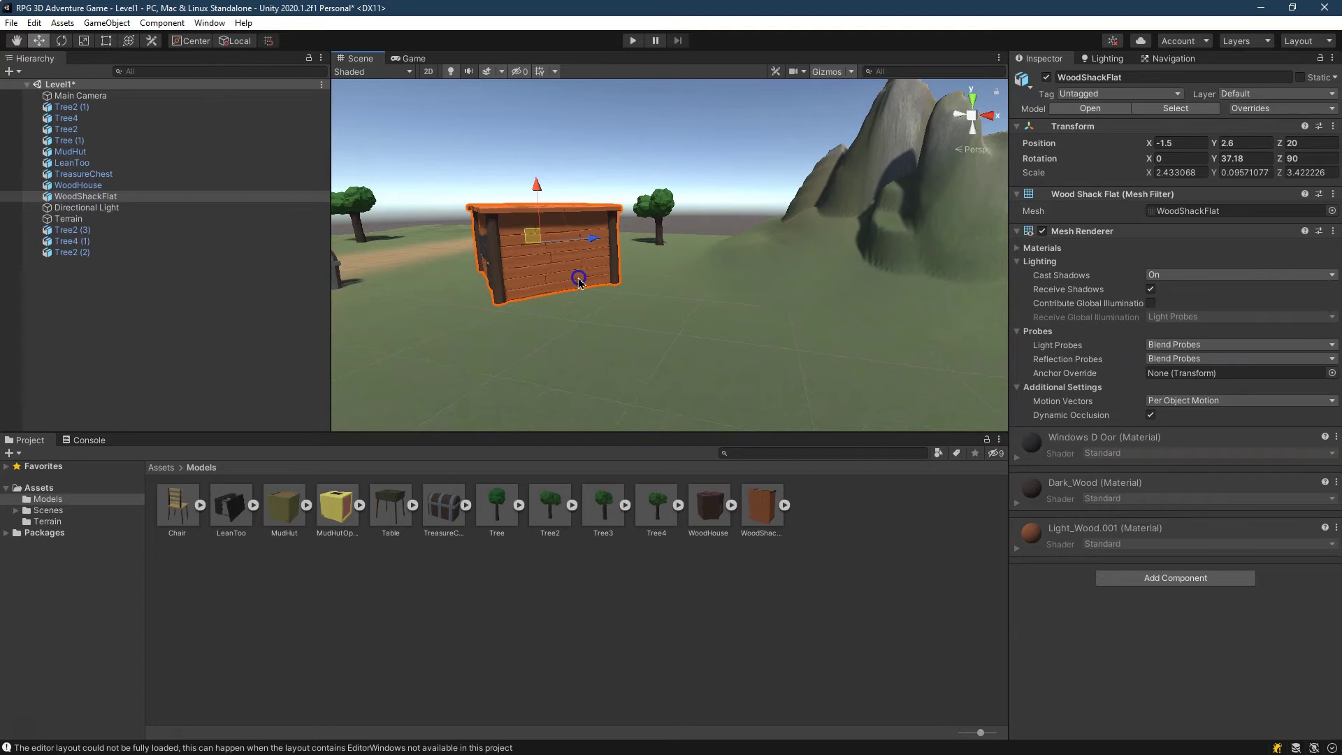
key(q)
drag(579, 279, 717, 307)
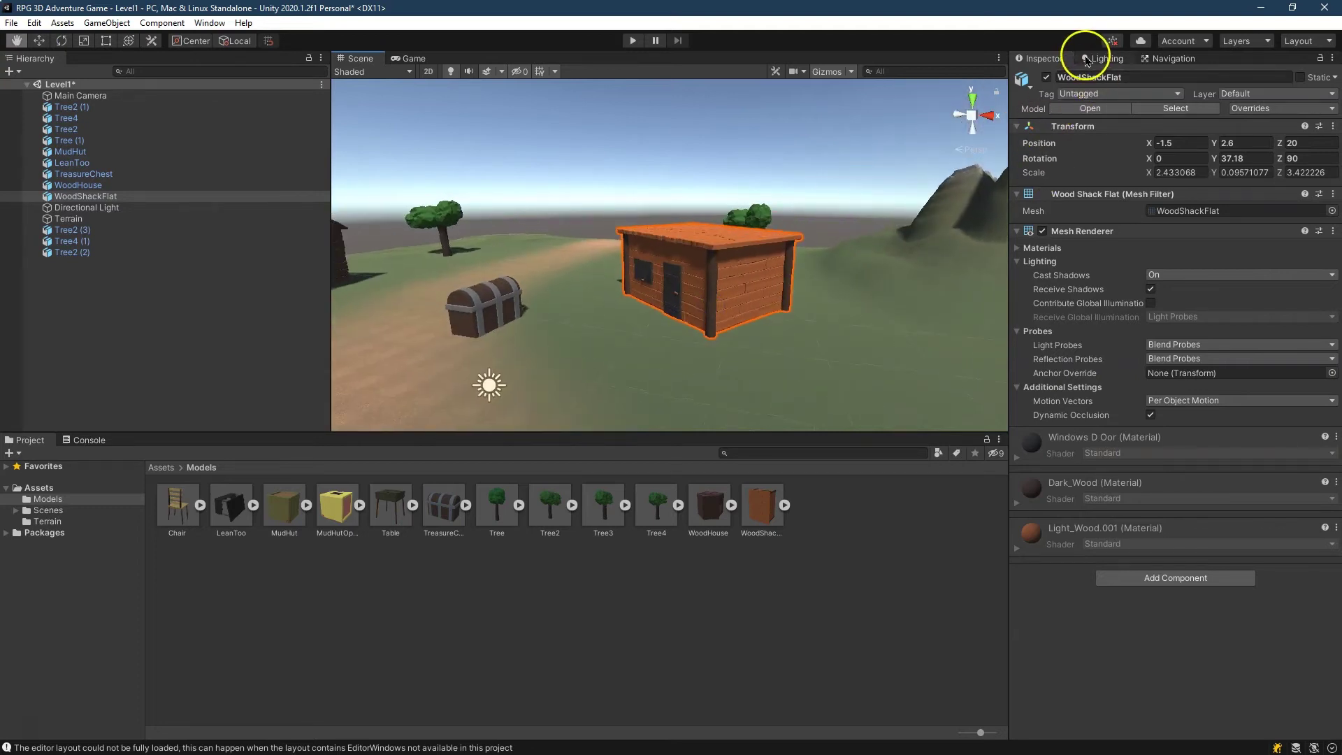
scroll(573, 313, down, 5)
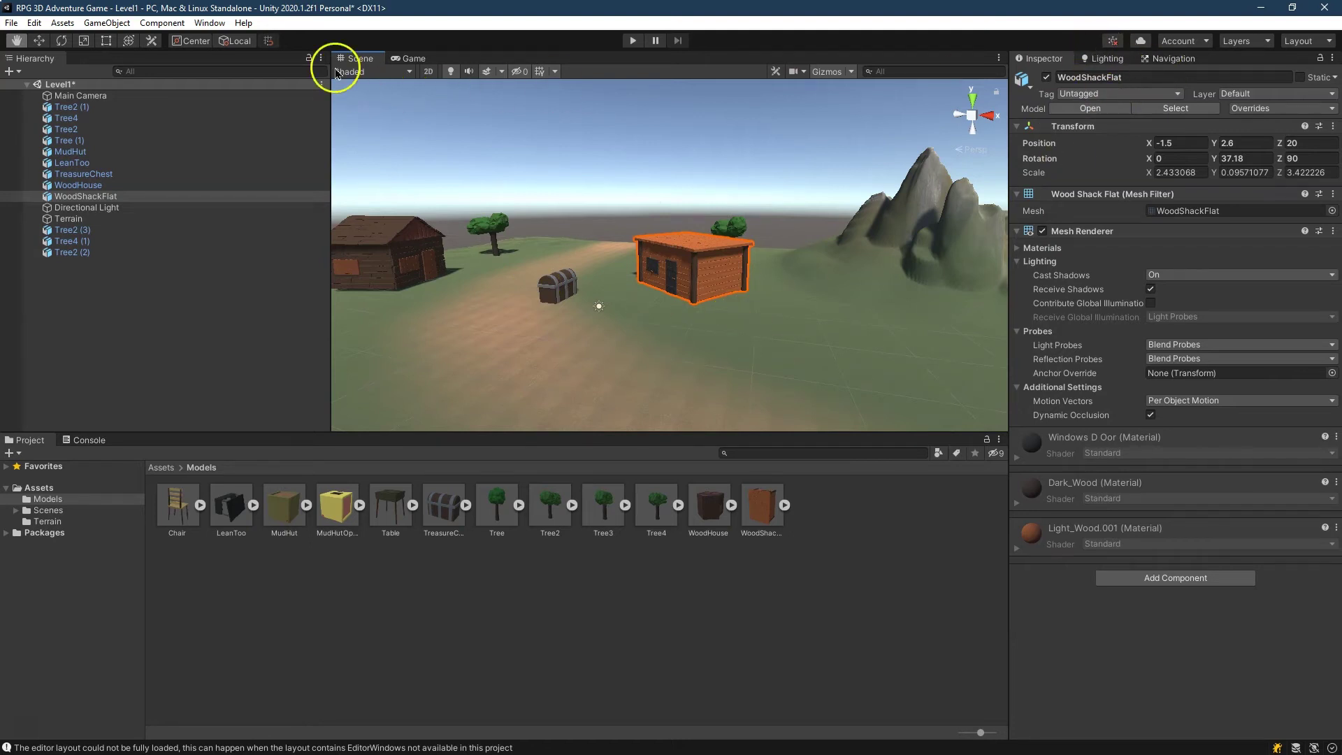
Open the Lighting window and bake the scene into one 128x128 shadowmask lightmap.
click(206, 23)
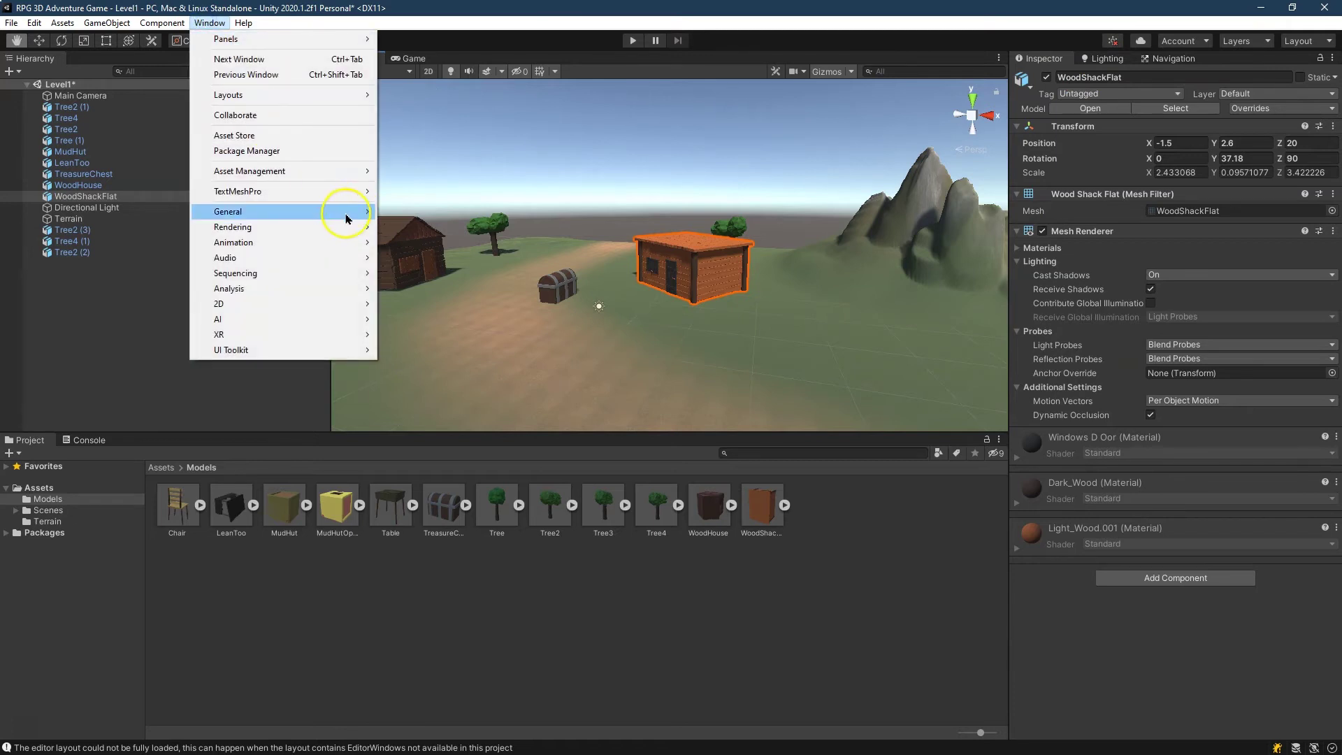
mouse_move(342, 227)
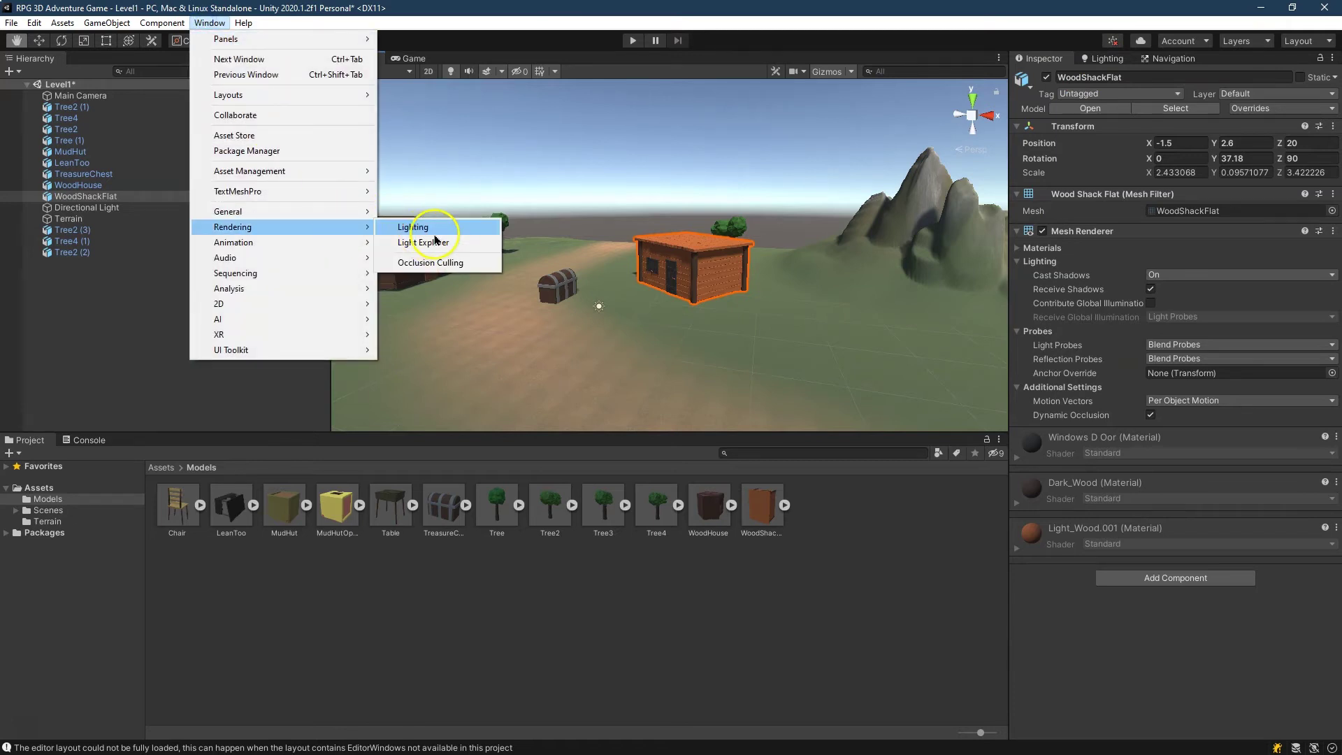
click(1094, 61)
click(1244, 641)
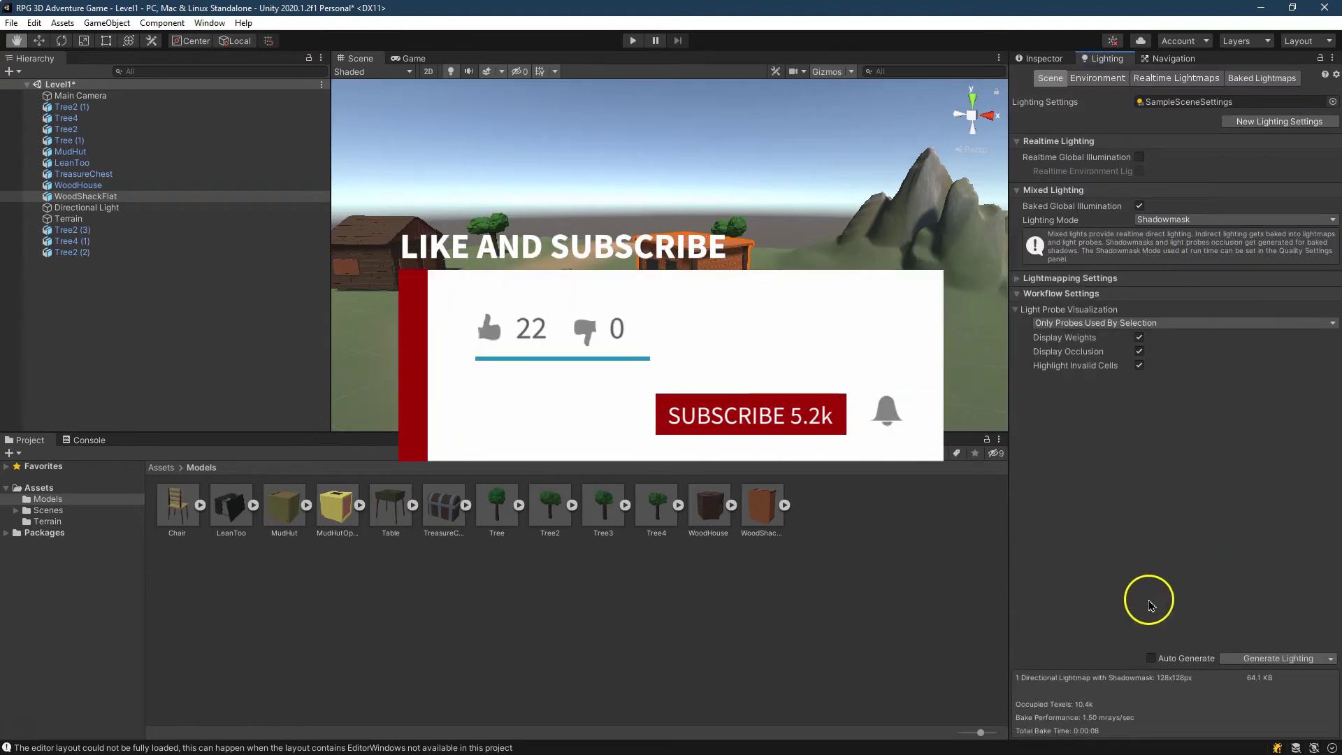
scroll(838, 392, down, 10)
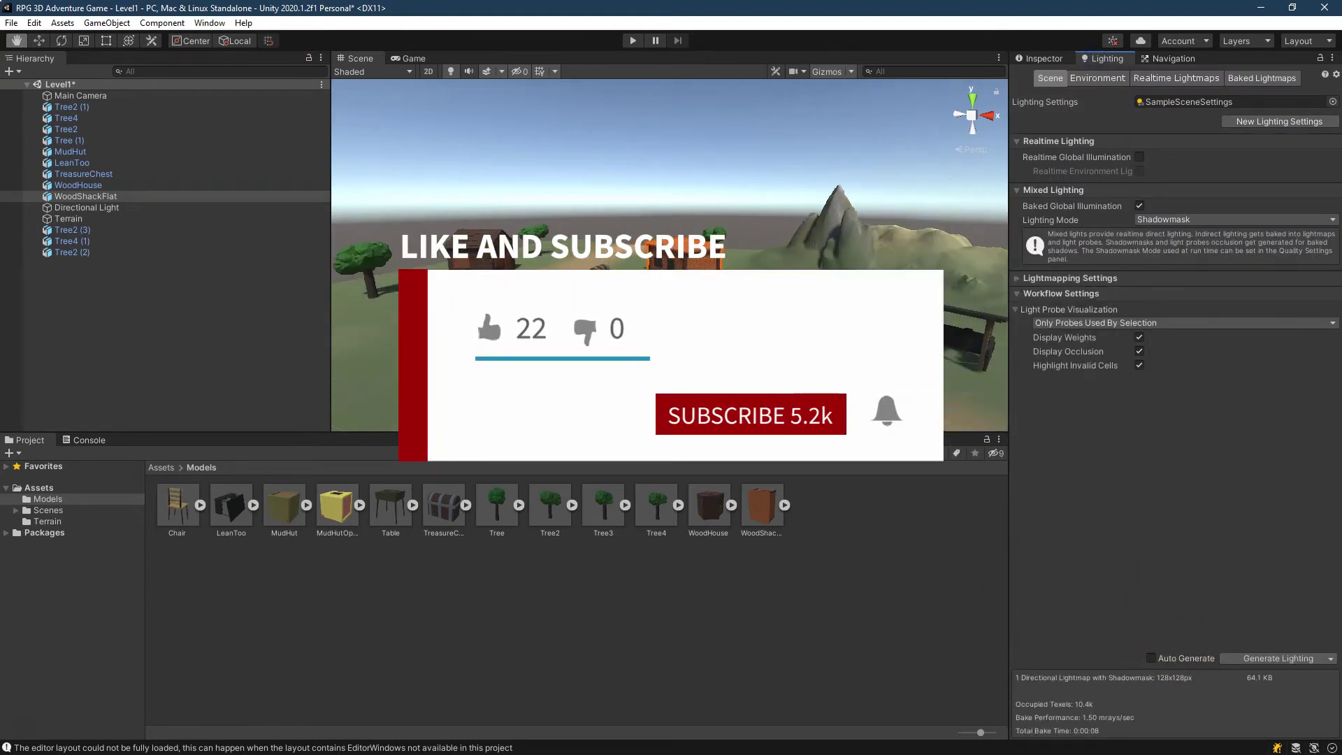
scroll(939, 386, up, 4)
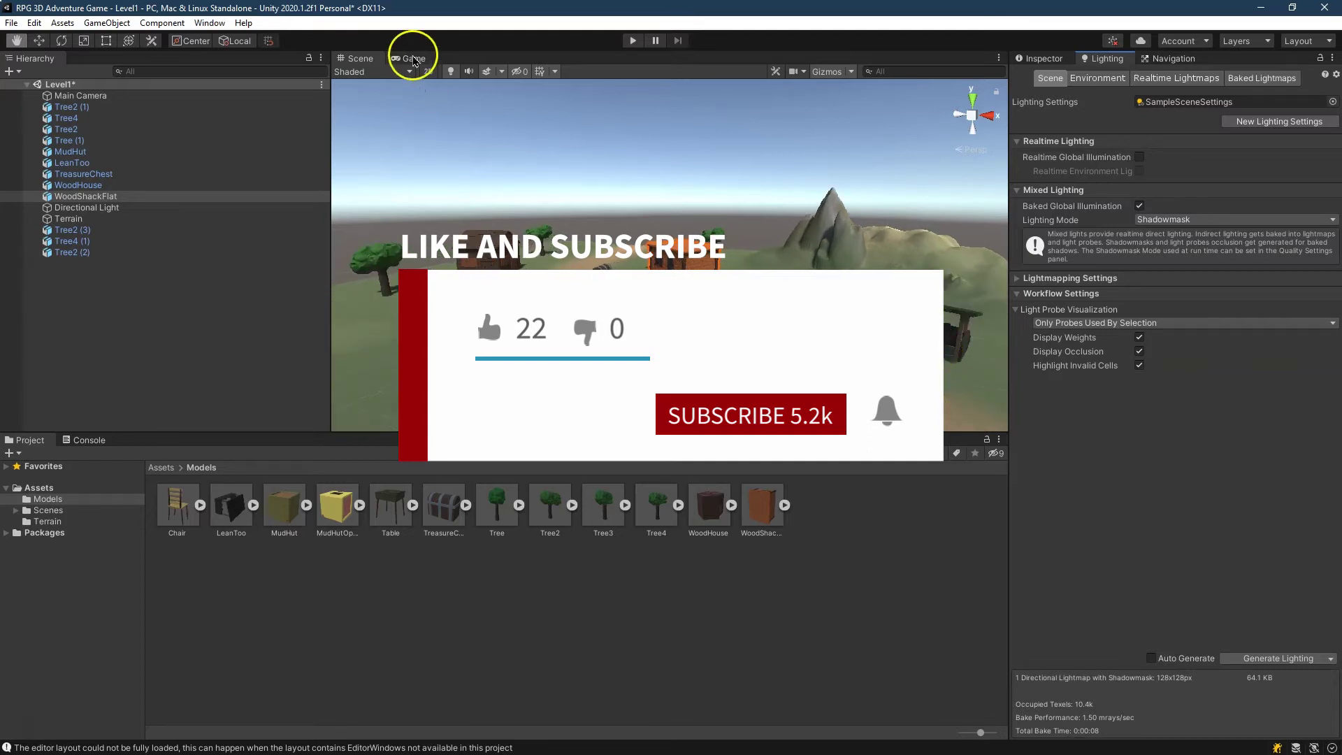
Select LeanToo with the Move tool and nudge it along its blue depth axis.
click(42, 44)
click(945, 285)
click(935, 325)
drag(923, 266, 930, 274)
right_drag(810, 276, 687, 342)
Create a new folder named Materials inside the Models folder.
scroll(804, 417, down, 5)
scroll(763, 234, up, 4)
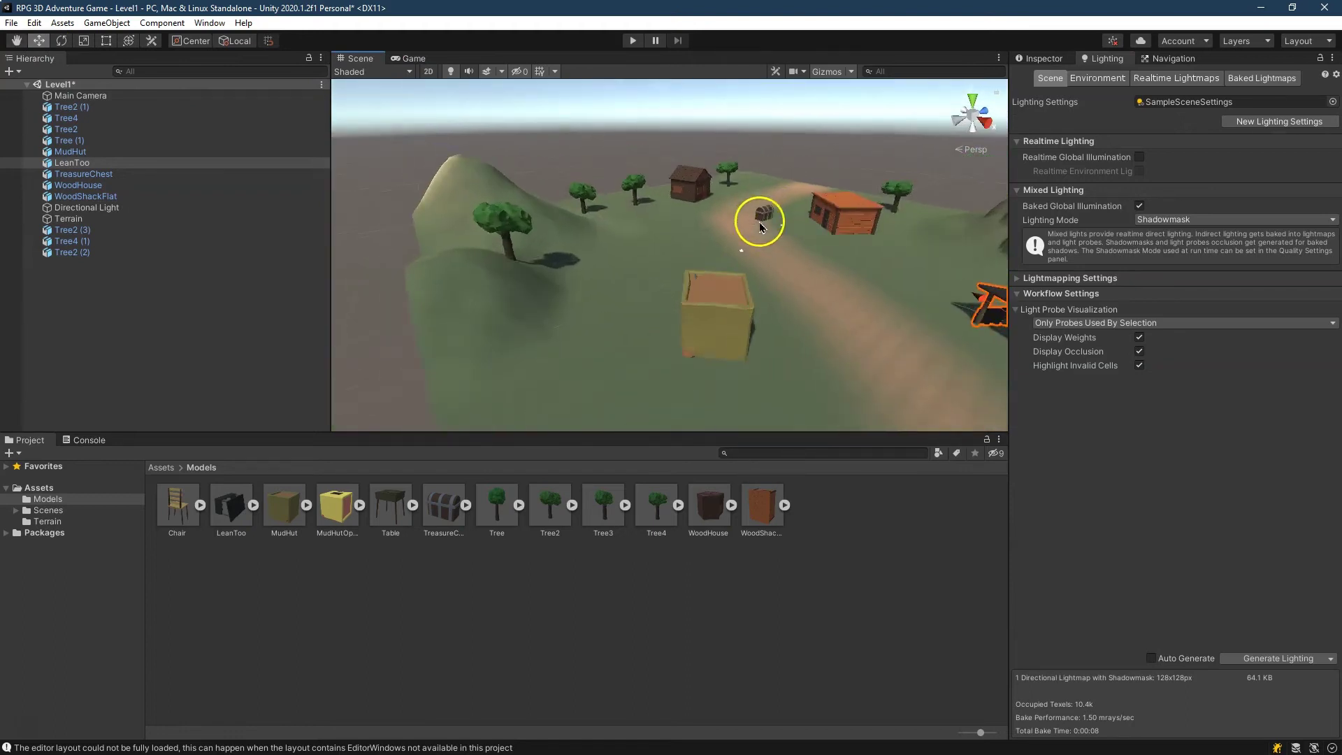
right_drag(800, 387, 646, 361)
alt+drag(647, 360, 642, 360)
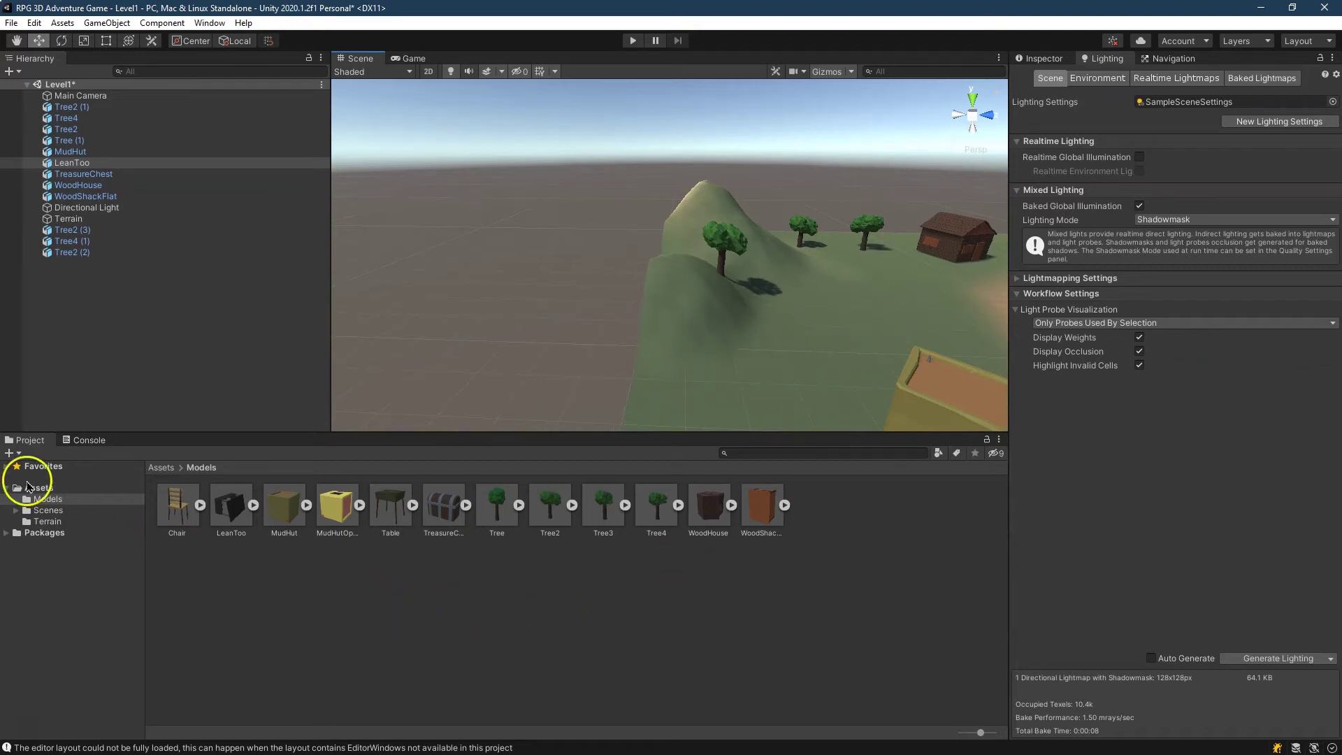
right_click(523, 579)
mouse_move(559, 215)
click(780, 202)
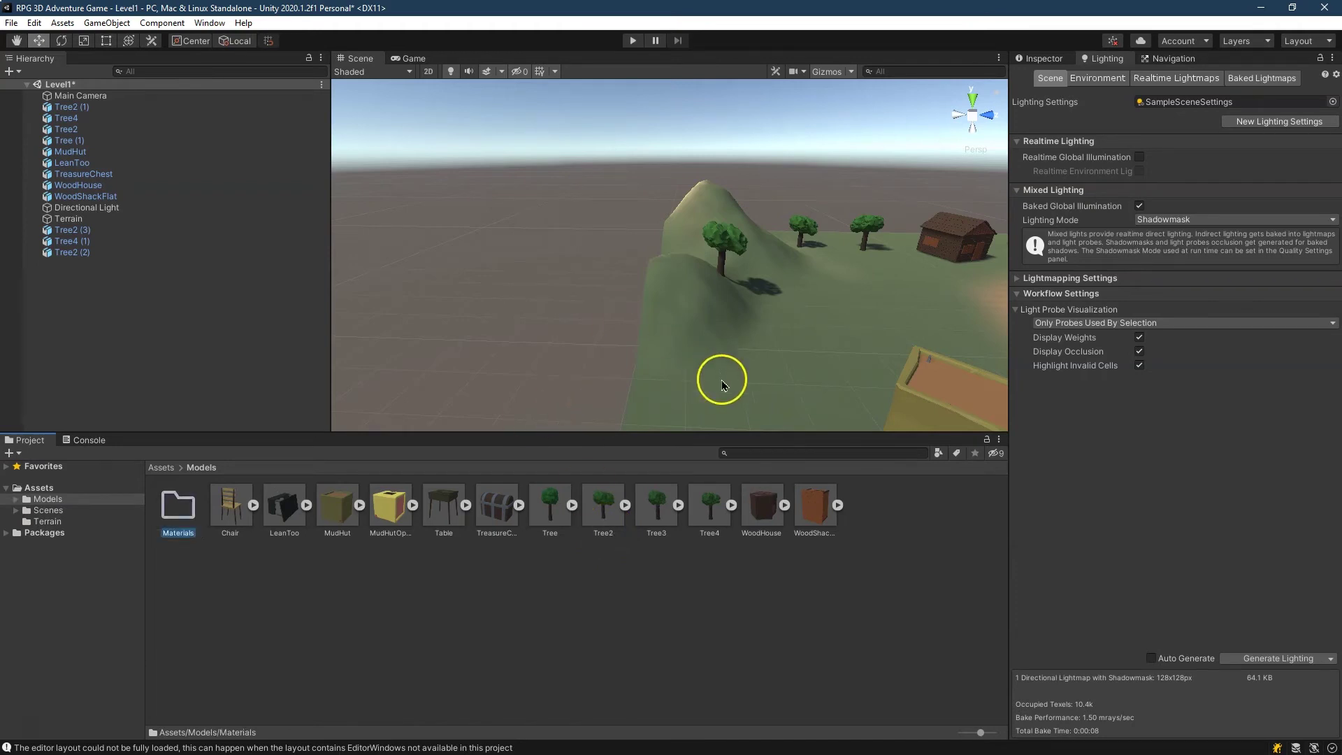
right_drag(741, 371, 716, 246)
right_drag(808, 318, 751, 381)
scroll(751, 381, down, 3)
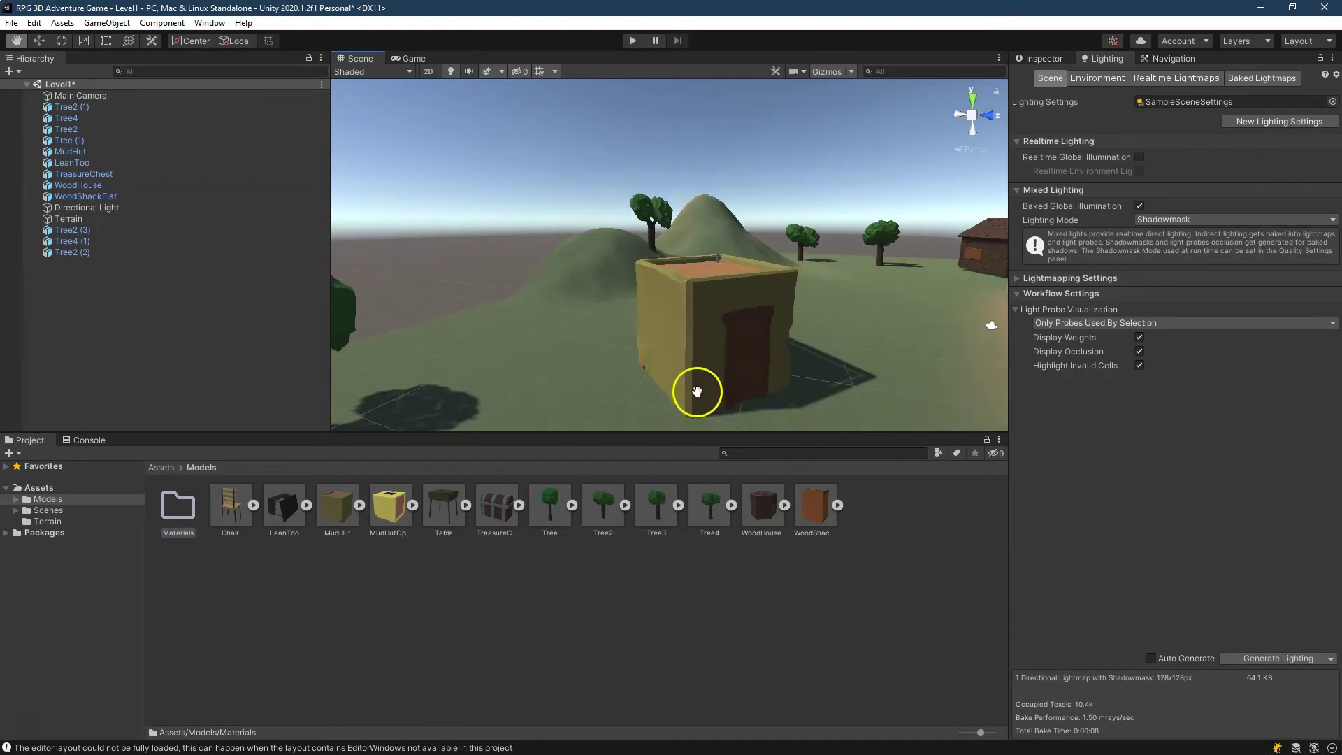
Inside Materials, create a new material named Redish.
double_click(169, 523)
right_click(255, 562)
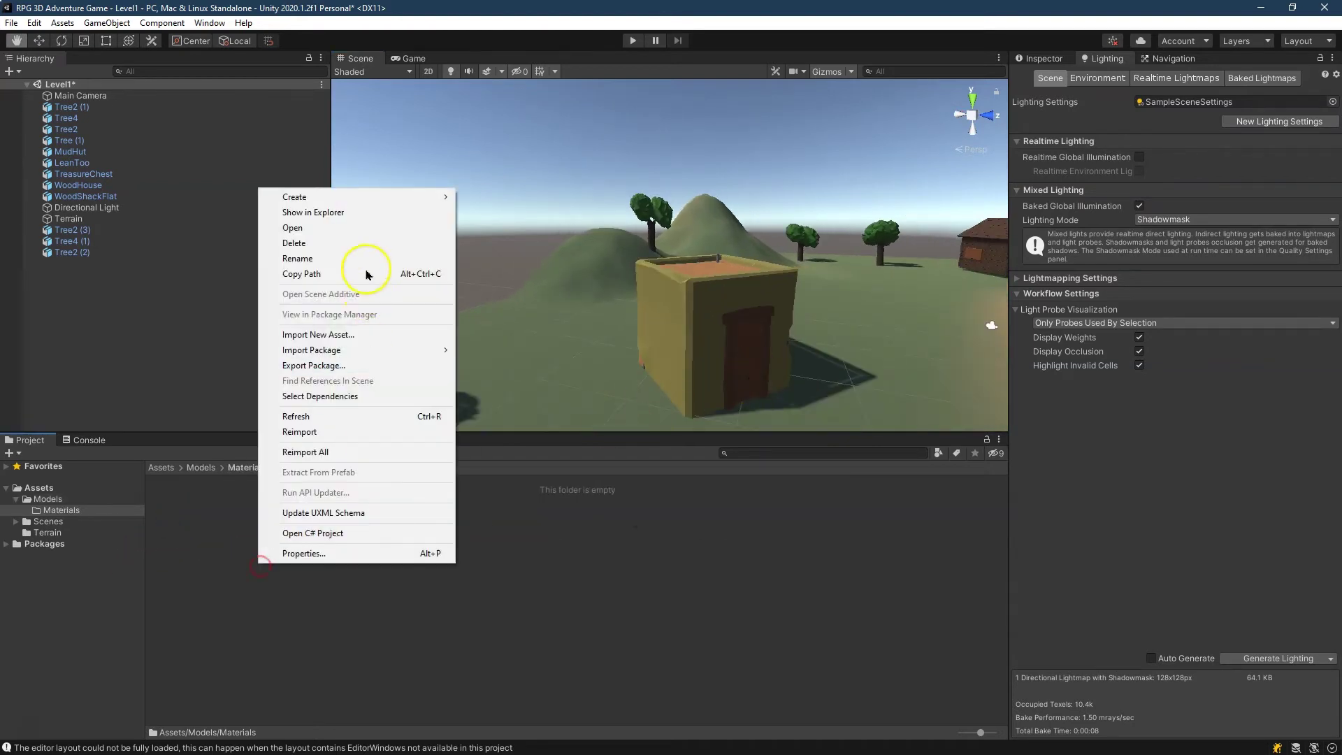
mouse_move(359, 197)
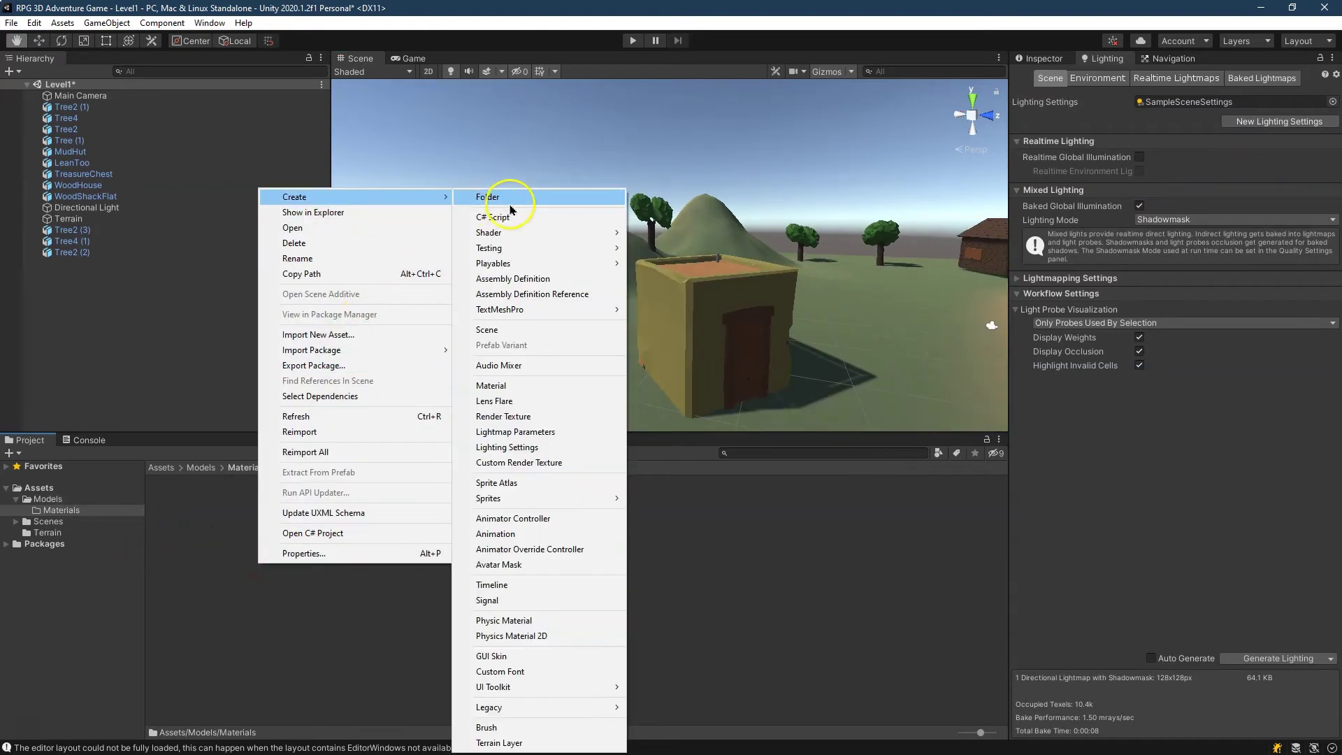
click(524, 385)
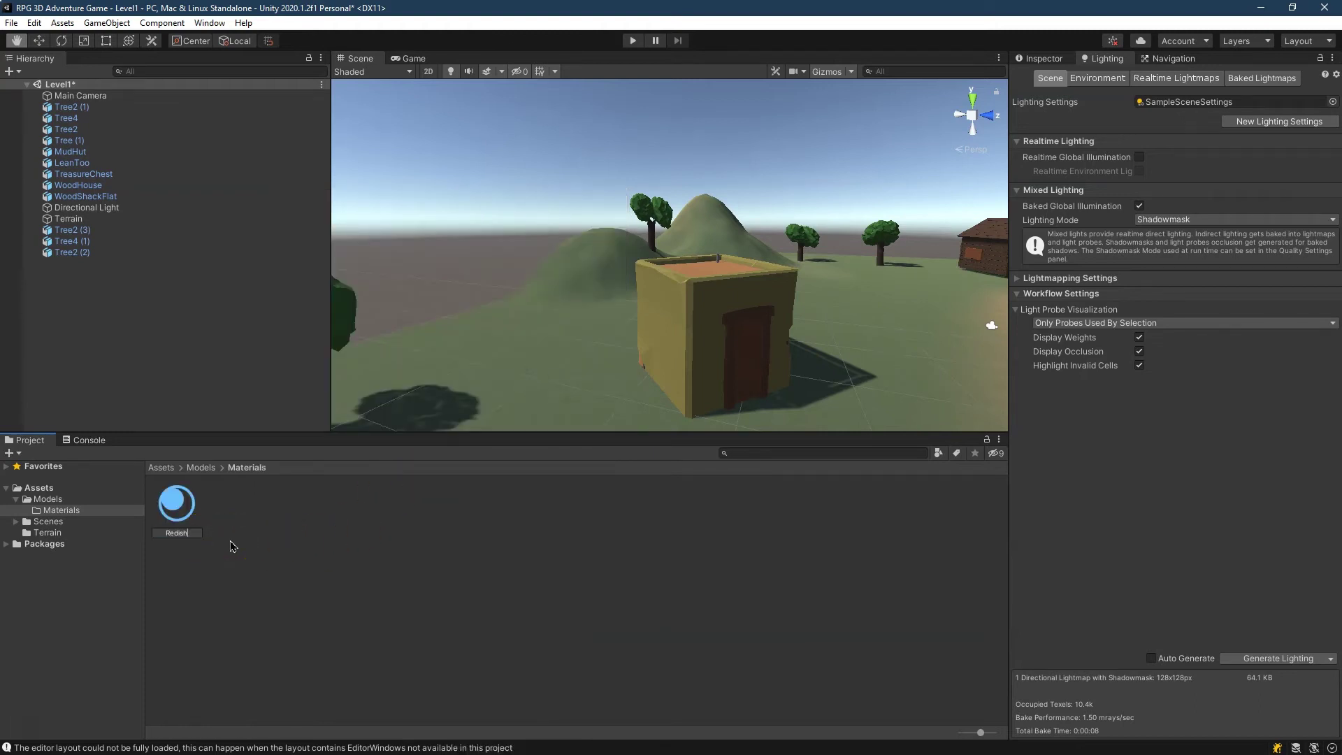
key(Return)
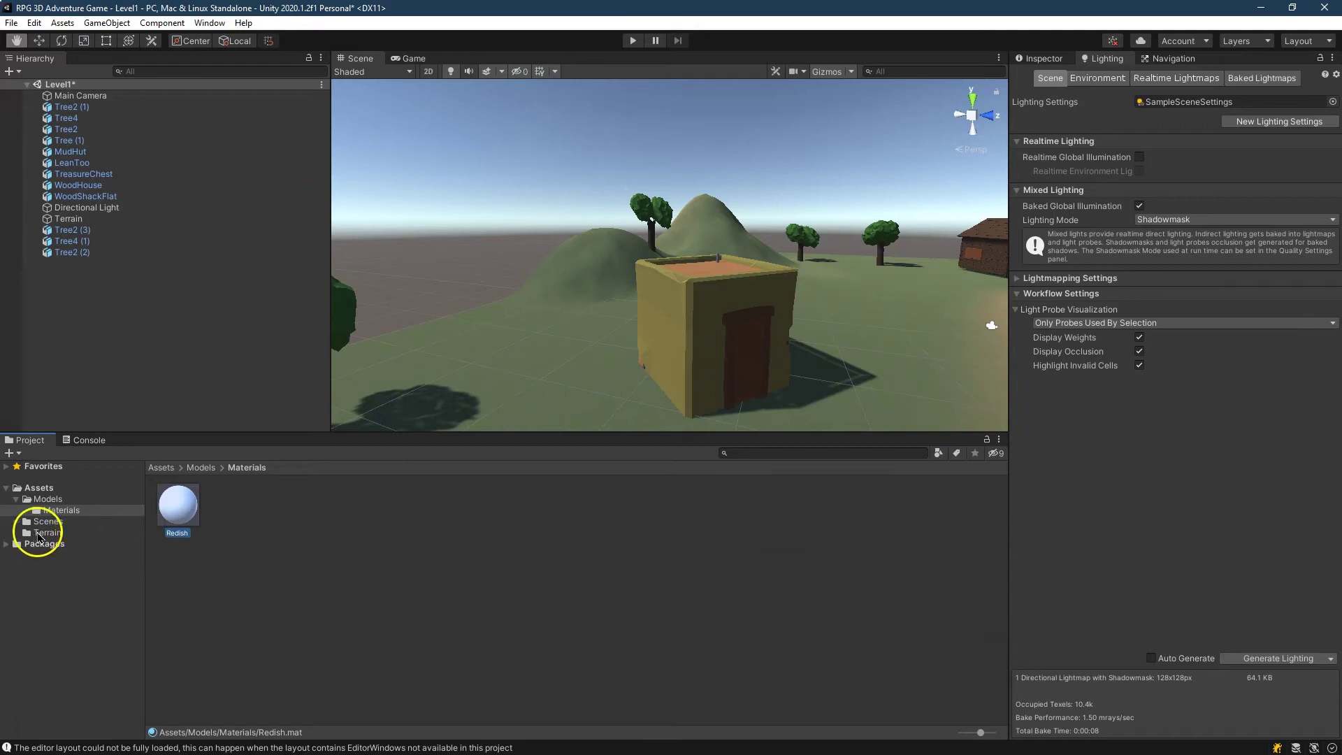
Open the crayonColorsHex image from Assets in Photos.
click(43, 489)
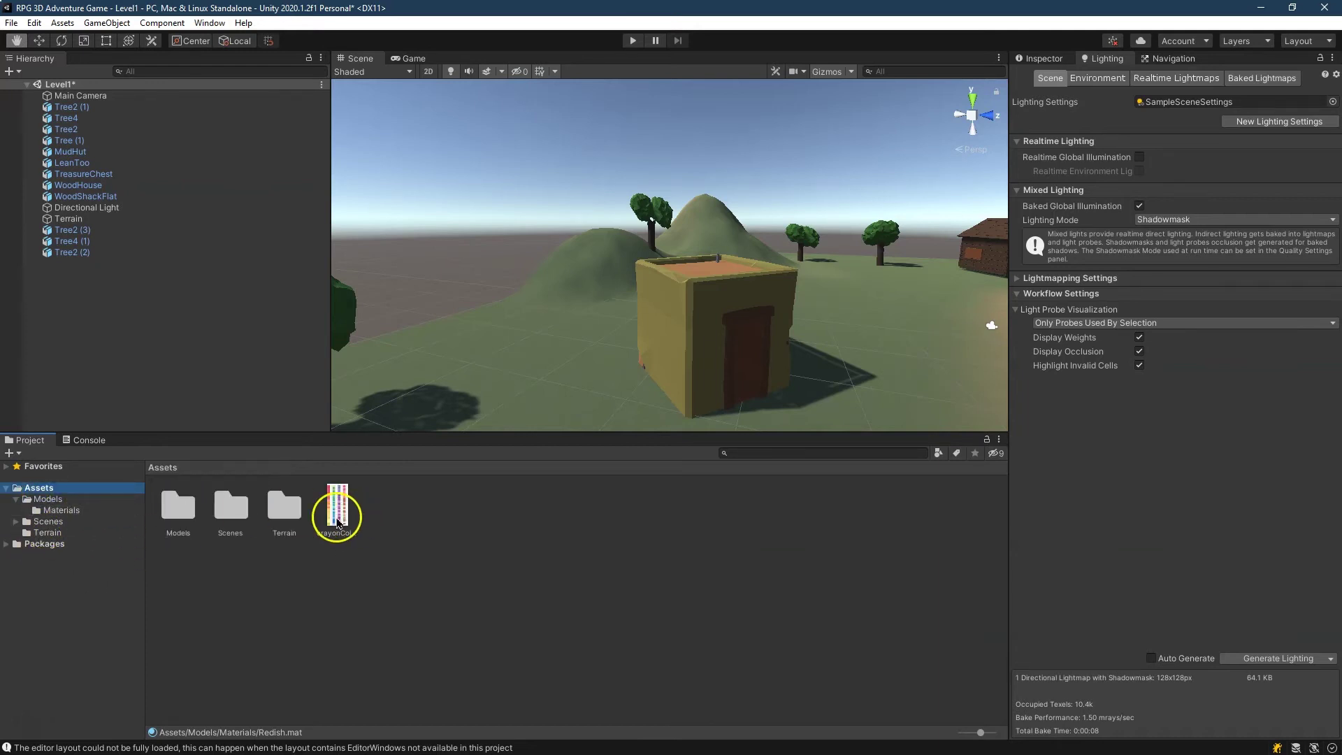
right_click(108, 330)
click(336, 504)
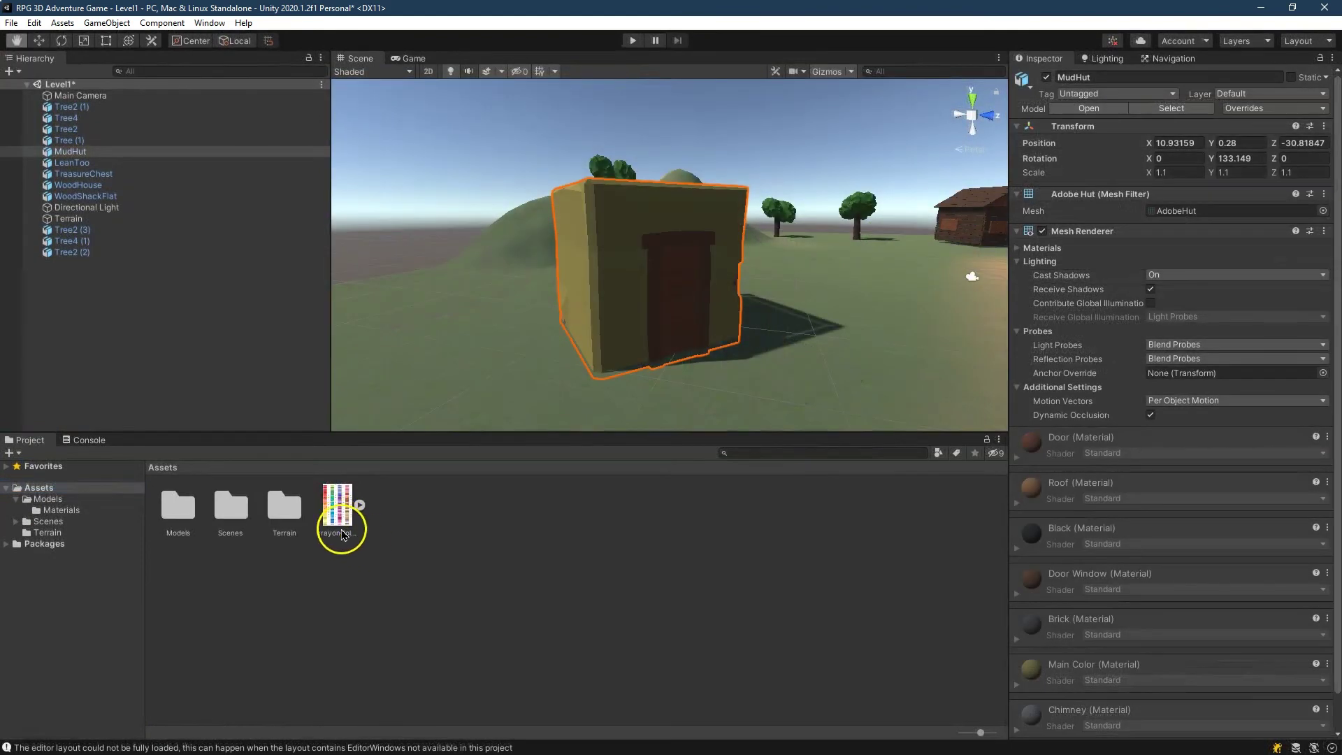
double_click(338, 527)
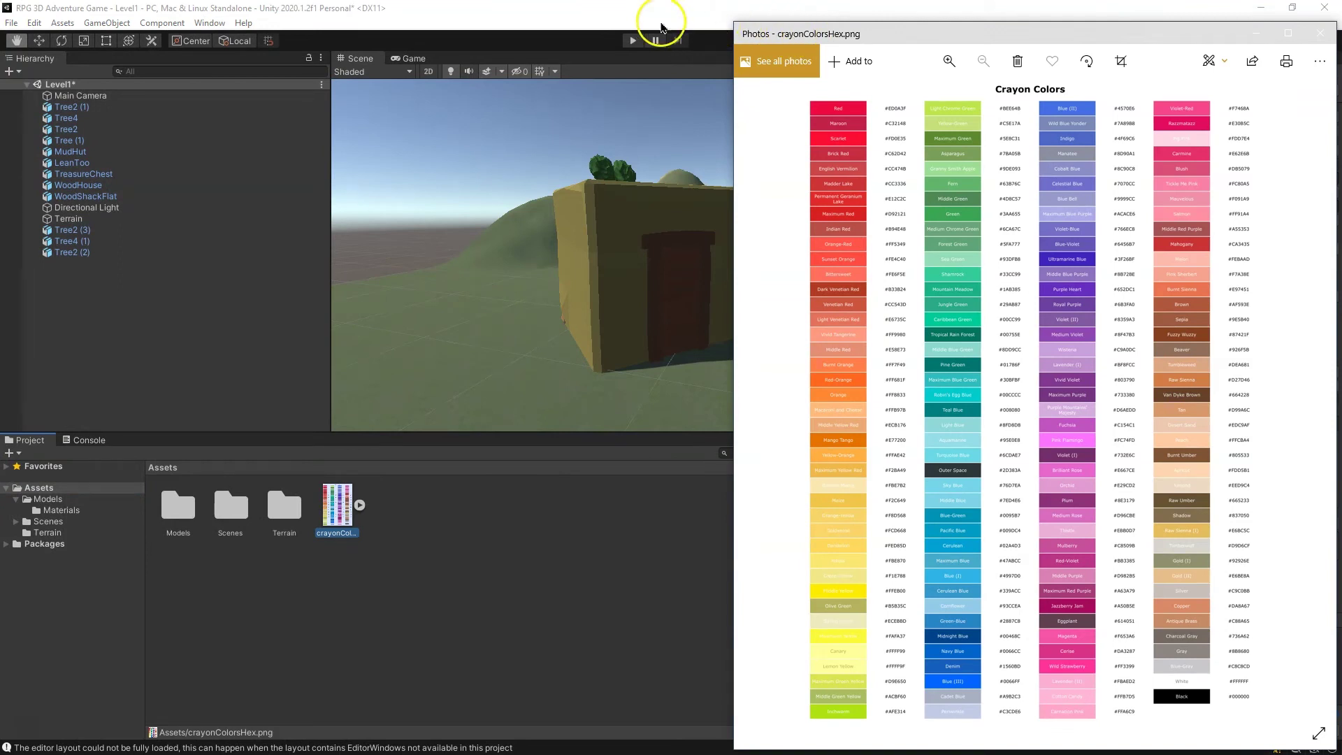
Restore Unity to a smaller window and resize it beside the colour chart.
click(668, 28)
click(1291, 8)
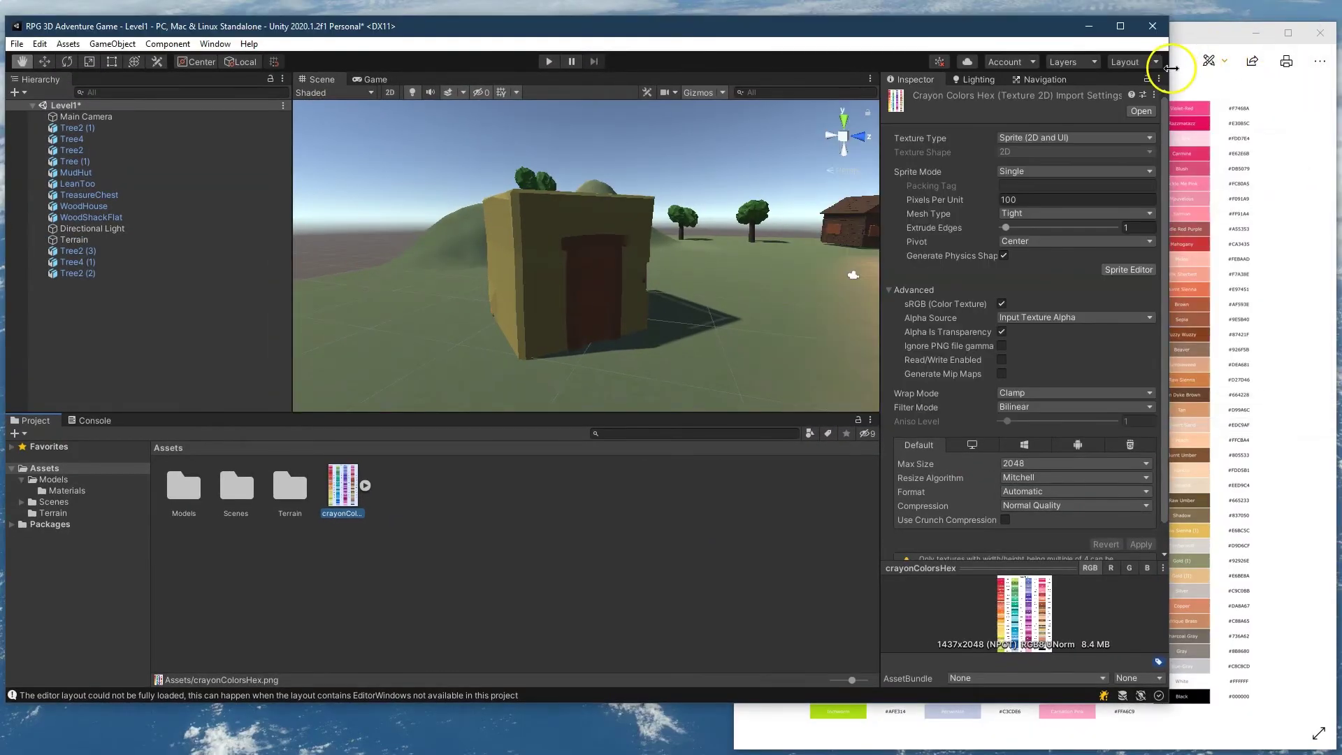
drag(1168, 56, 1233, 56)
drag(1056, 17, 1007, 30)
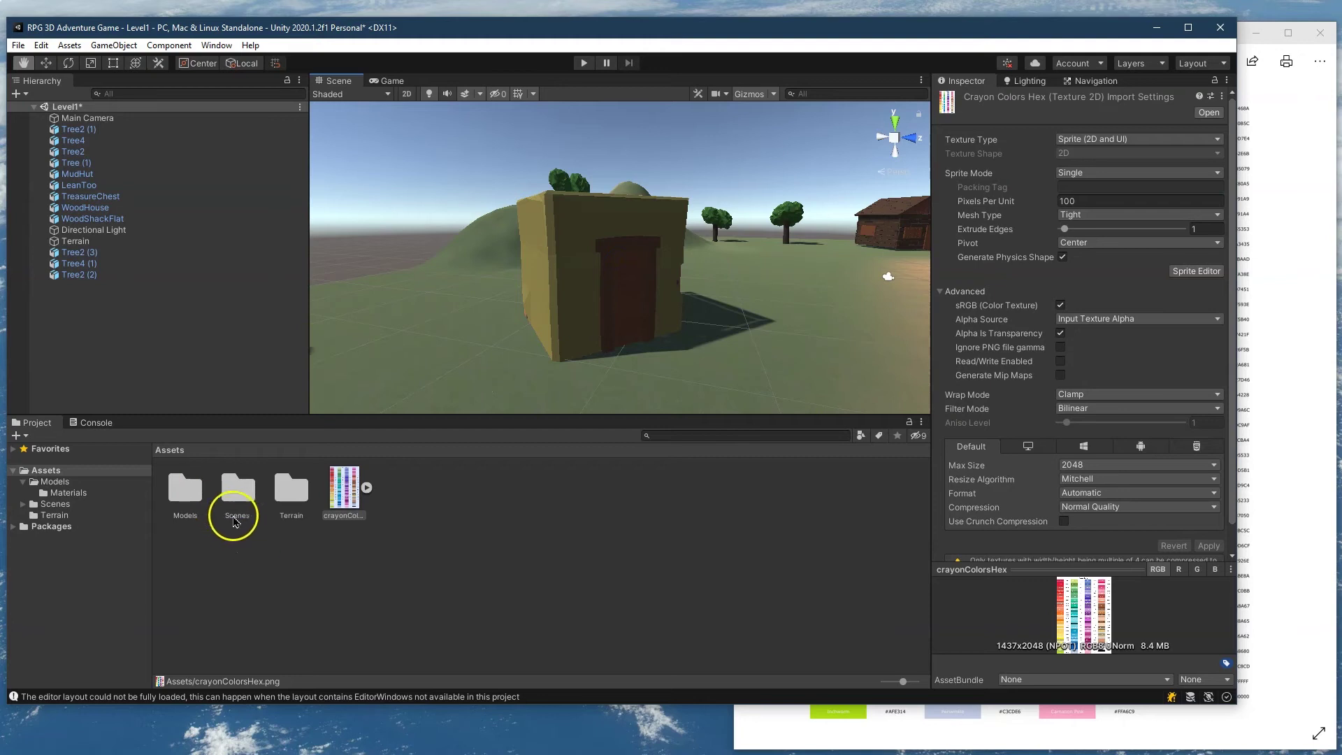
Set the Redish material's albedo colour to dark olive 615E37.
double_click(204, 487)
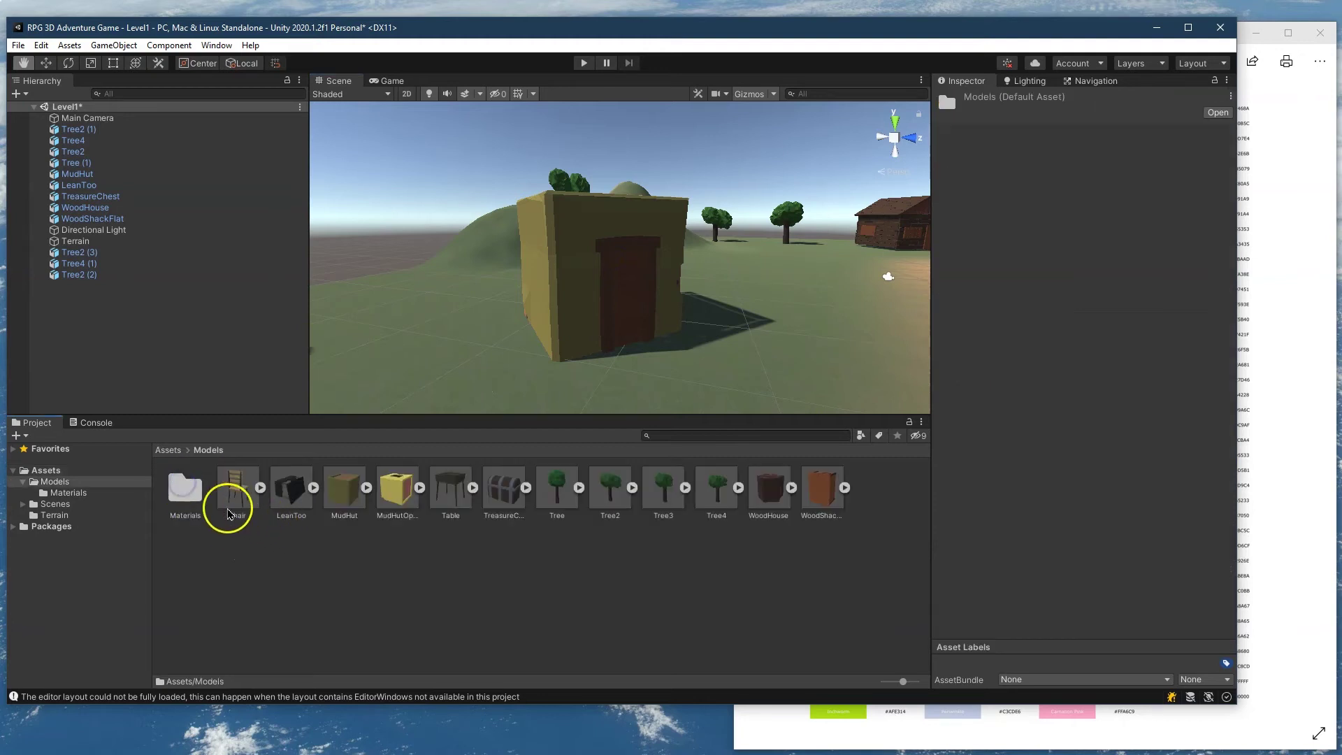
double_click(185, 487)
click(185, 487)
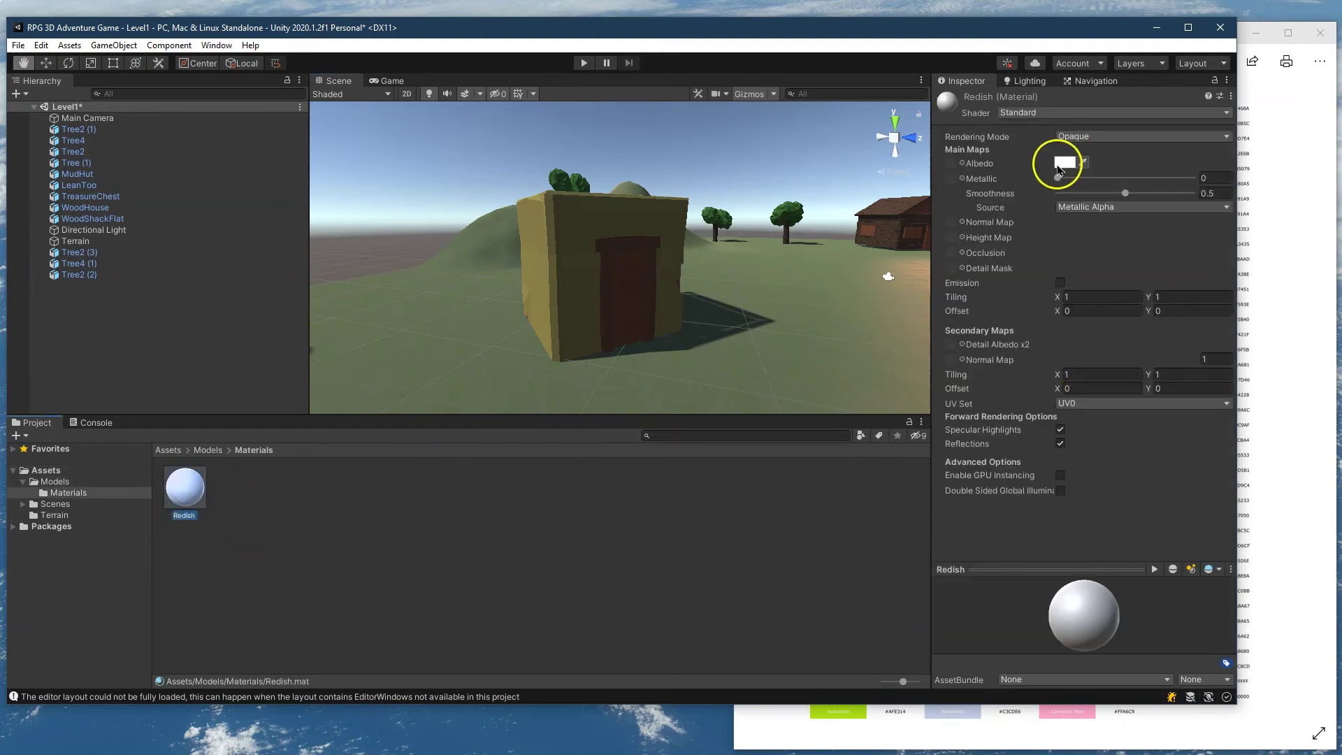
click(1058, 163)
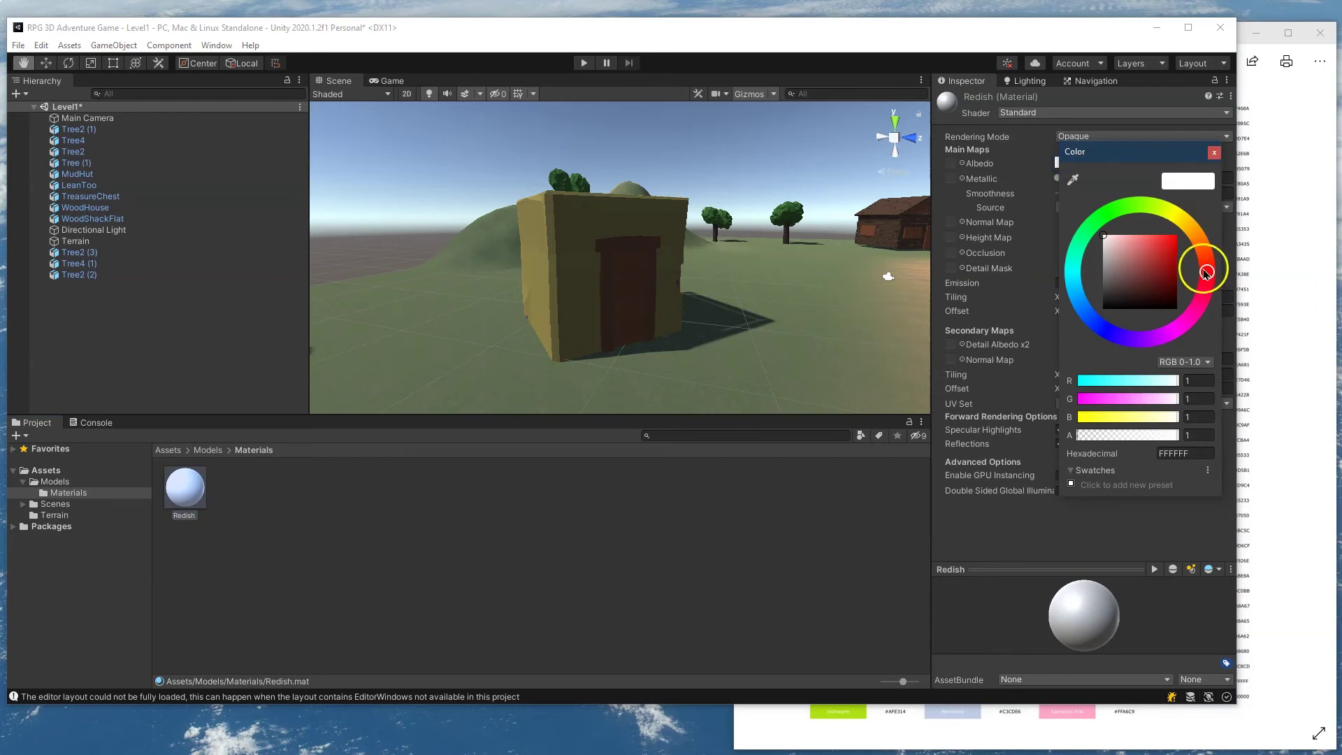
drag(1199, 254, 1194, 232)
click(1073, 179)
click(630, 219)
drag(1138, 288, 1135, 282)
click(447, 506)
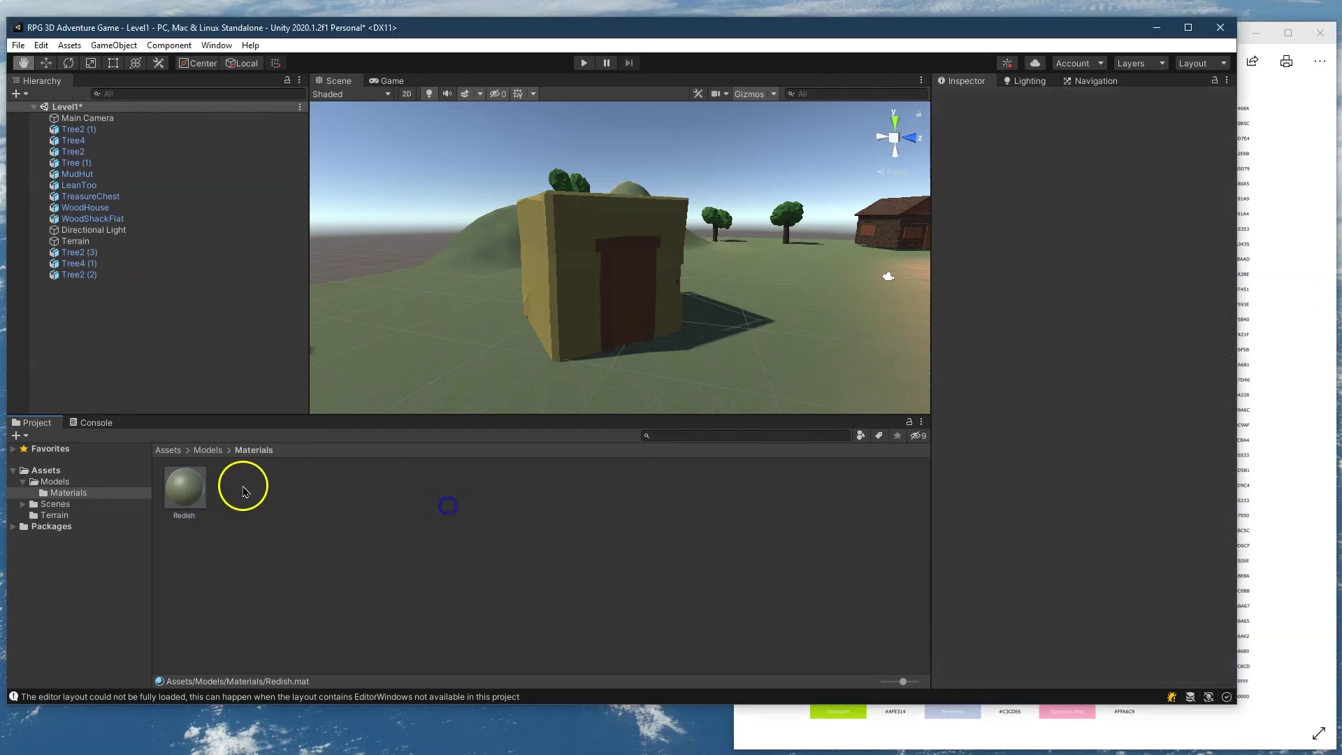
Apply the material to the mud hut's walls and rename it Brownish.
drag(190, 497, 583, 237)
click(176, 504)
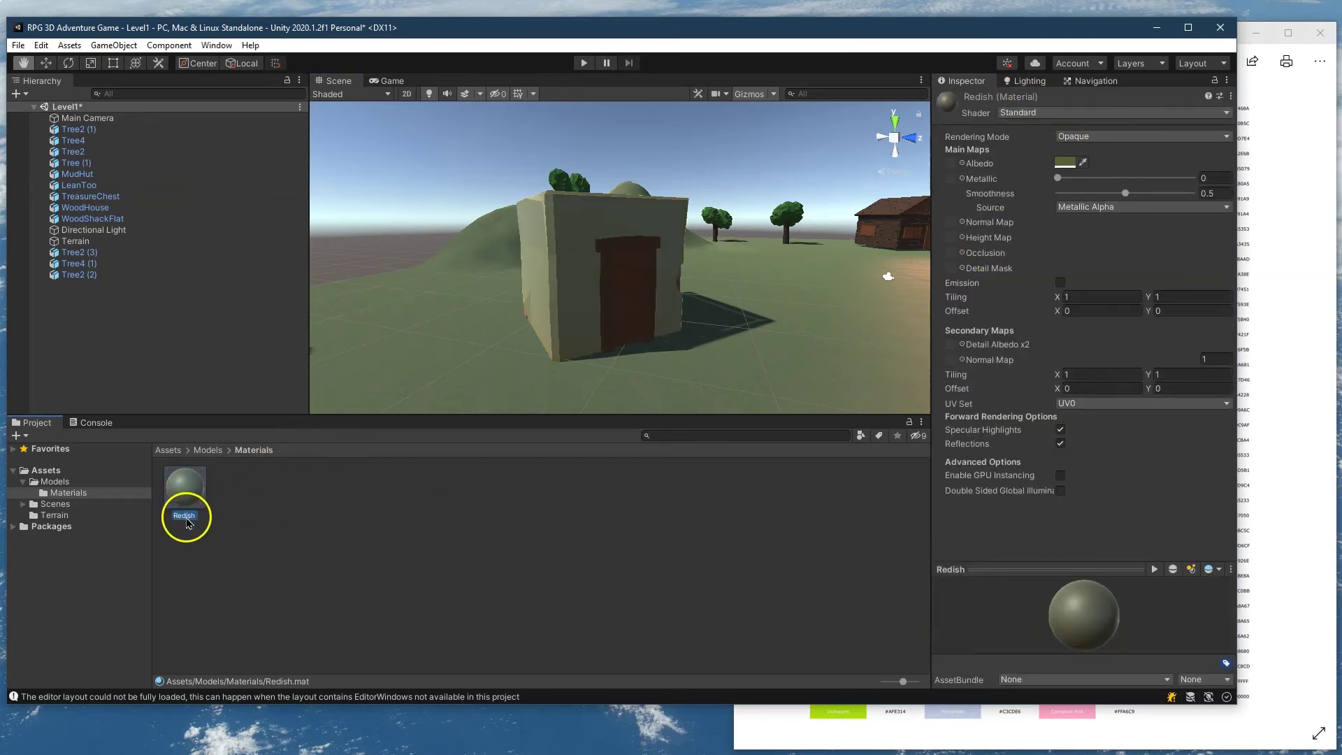
click(185, 517)
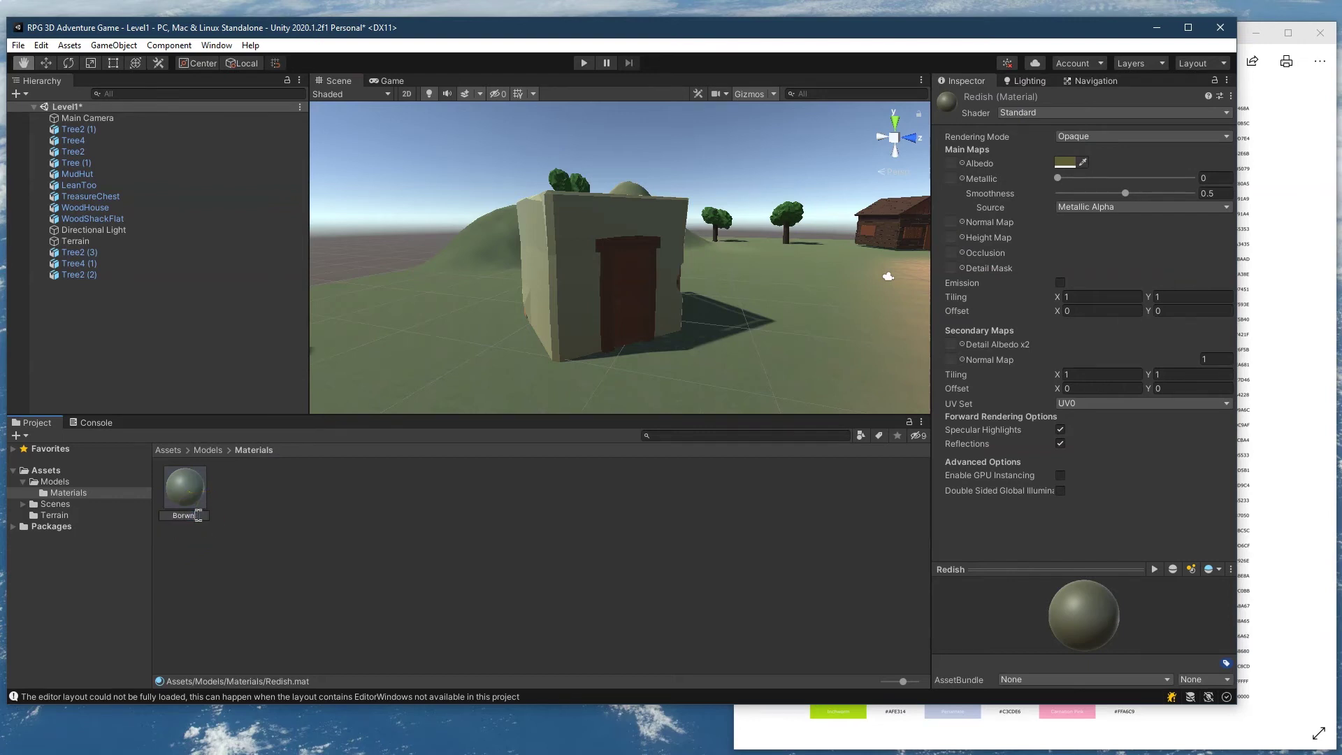
text(Brownish)
key(Return)
Create another new material in Materials named Orange.
right_click(251, 512)
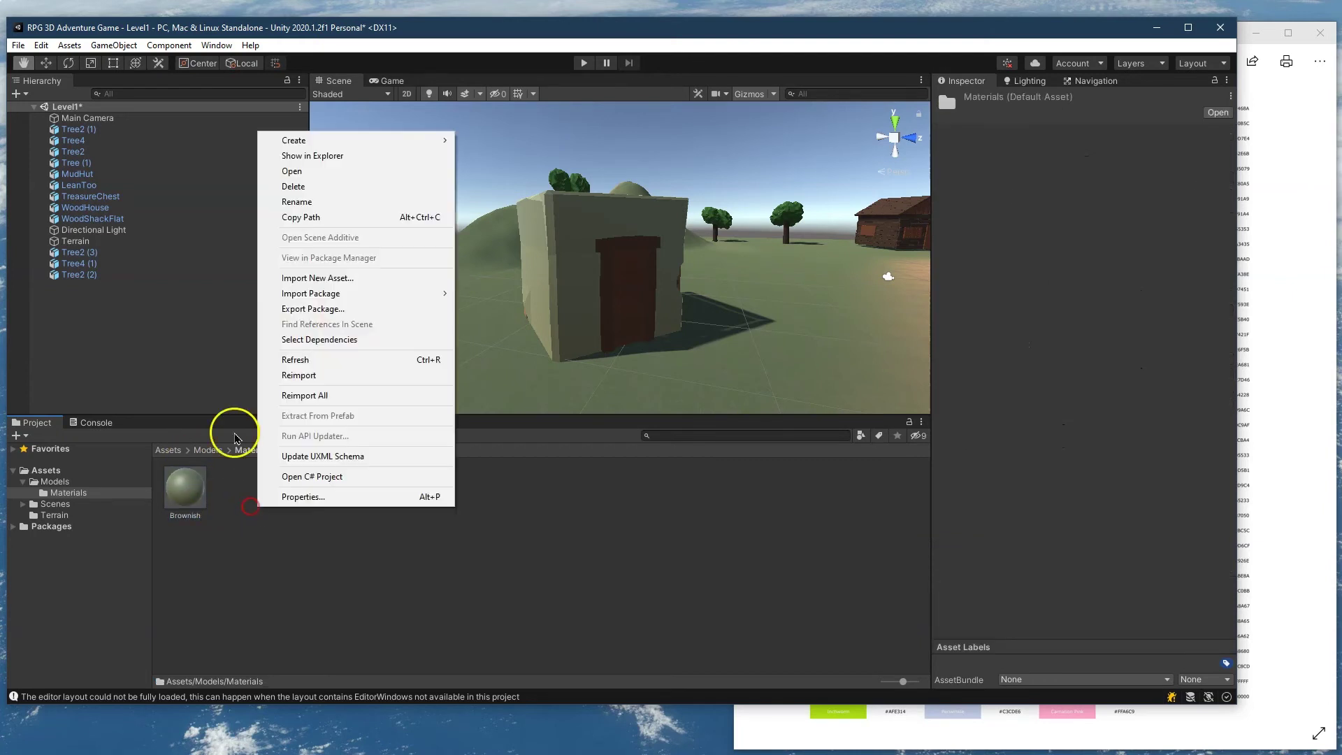
mouse_move(365, 141)
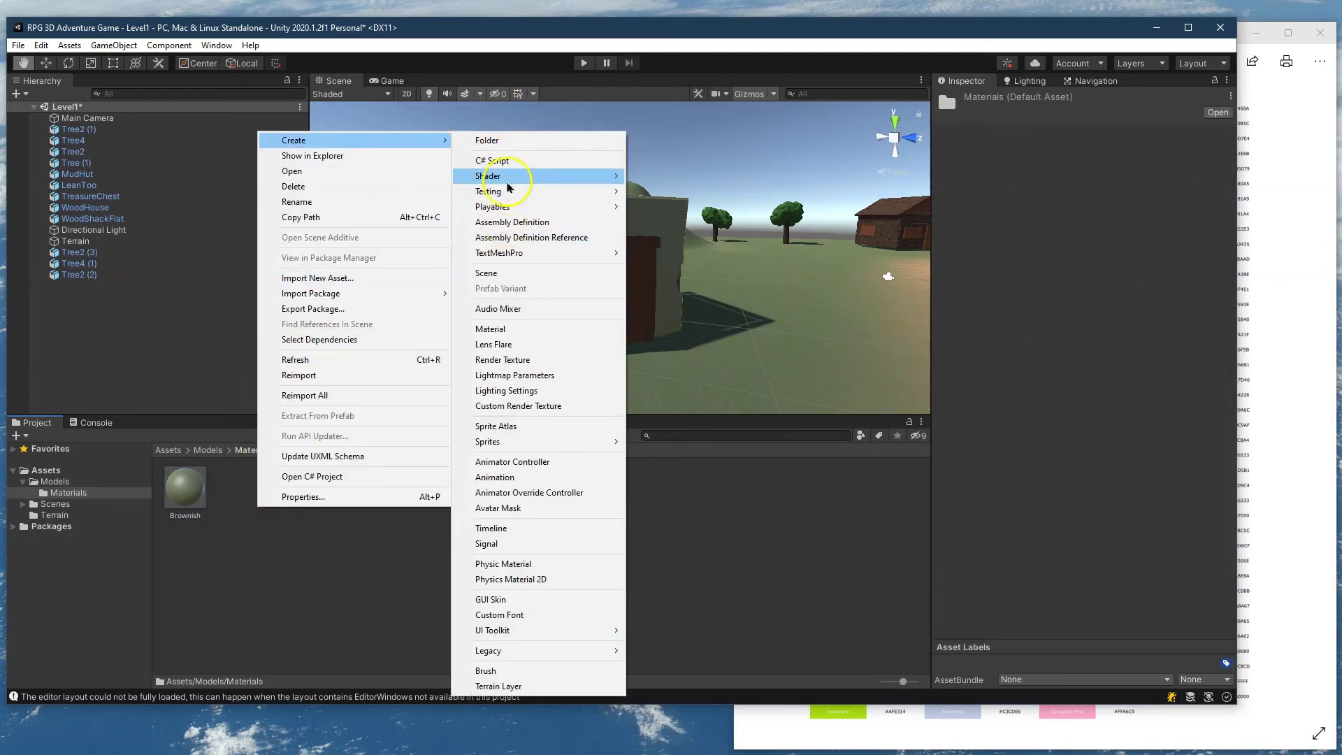
click(512, 328)
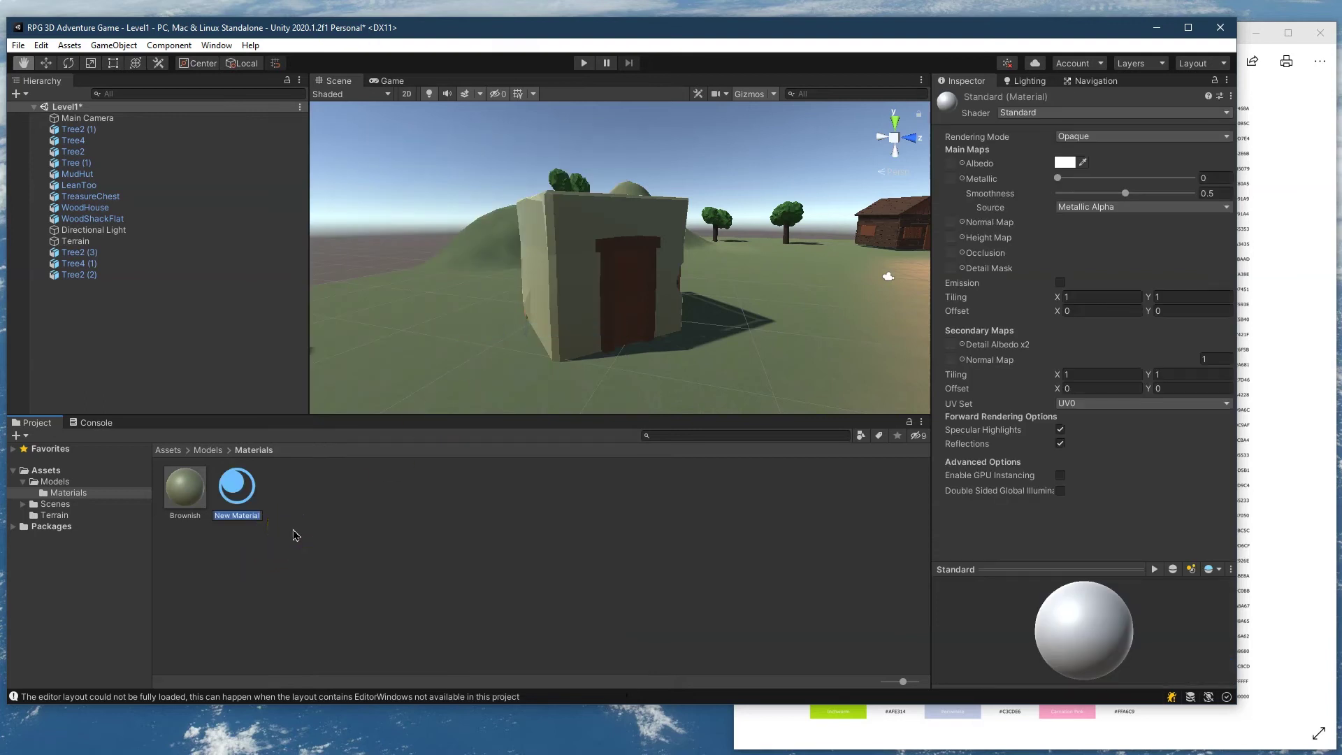
text(Orange)
key(Return)
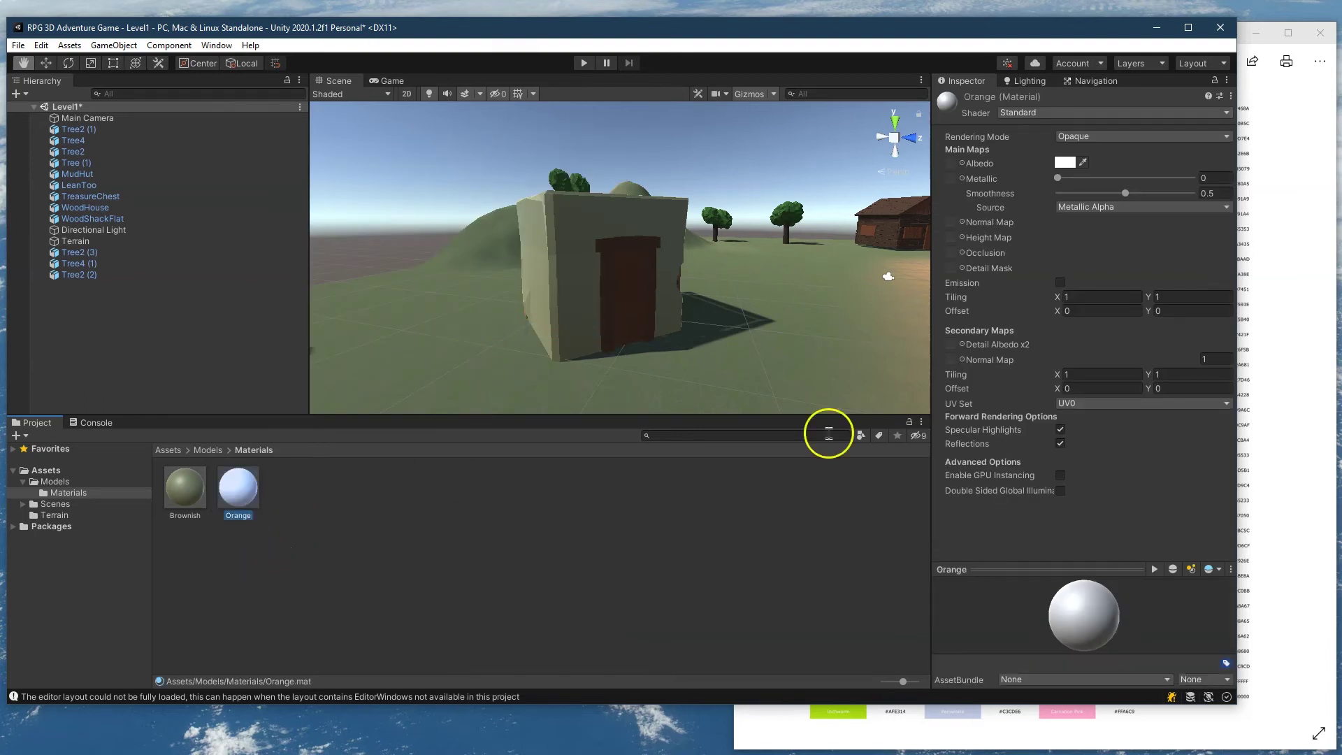
Scroll the crayon colour chart to its brown colour columns.
click(1252, 403)
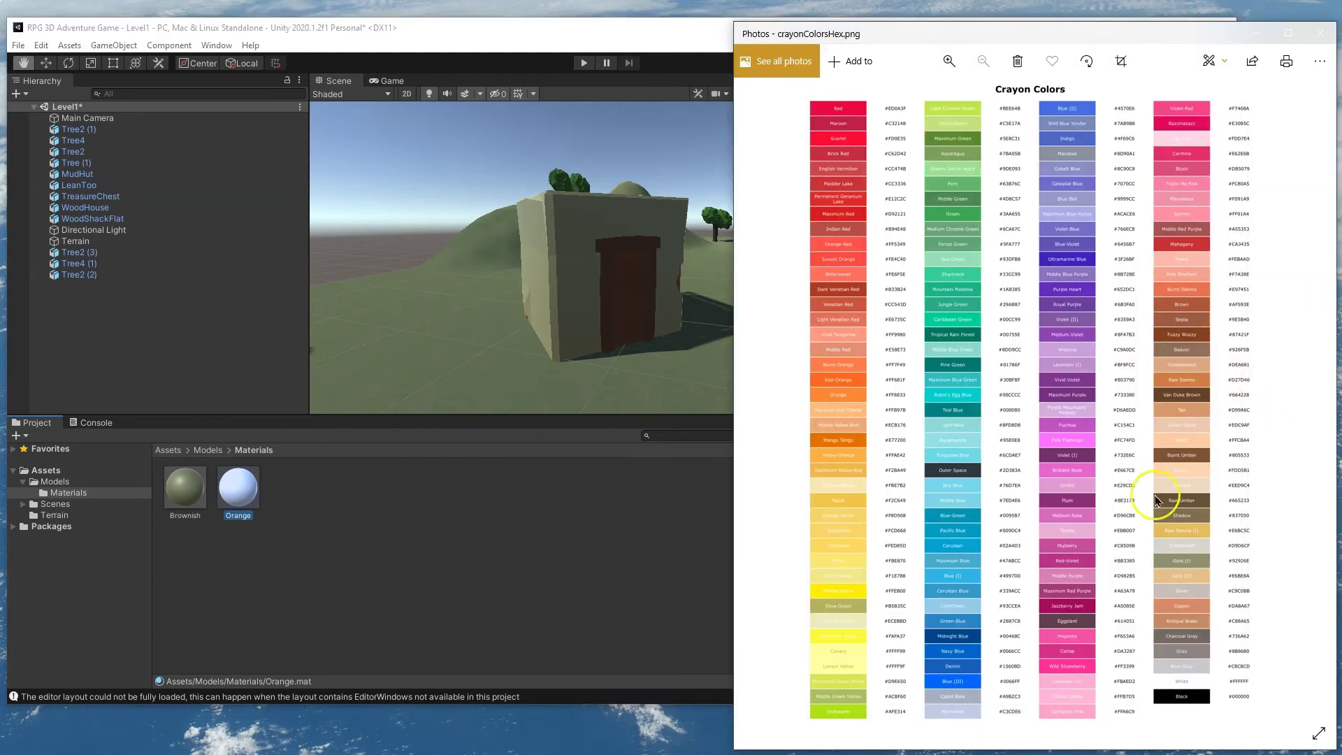
scroll(875, 564, up, 3)
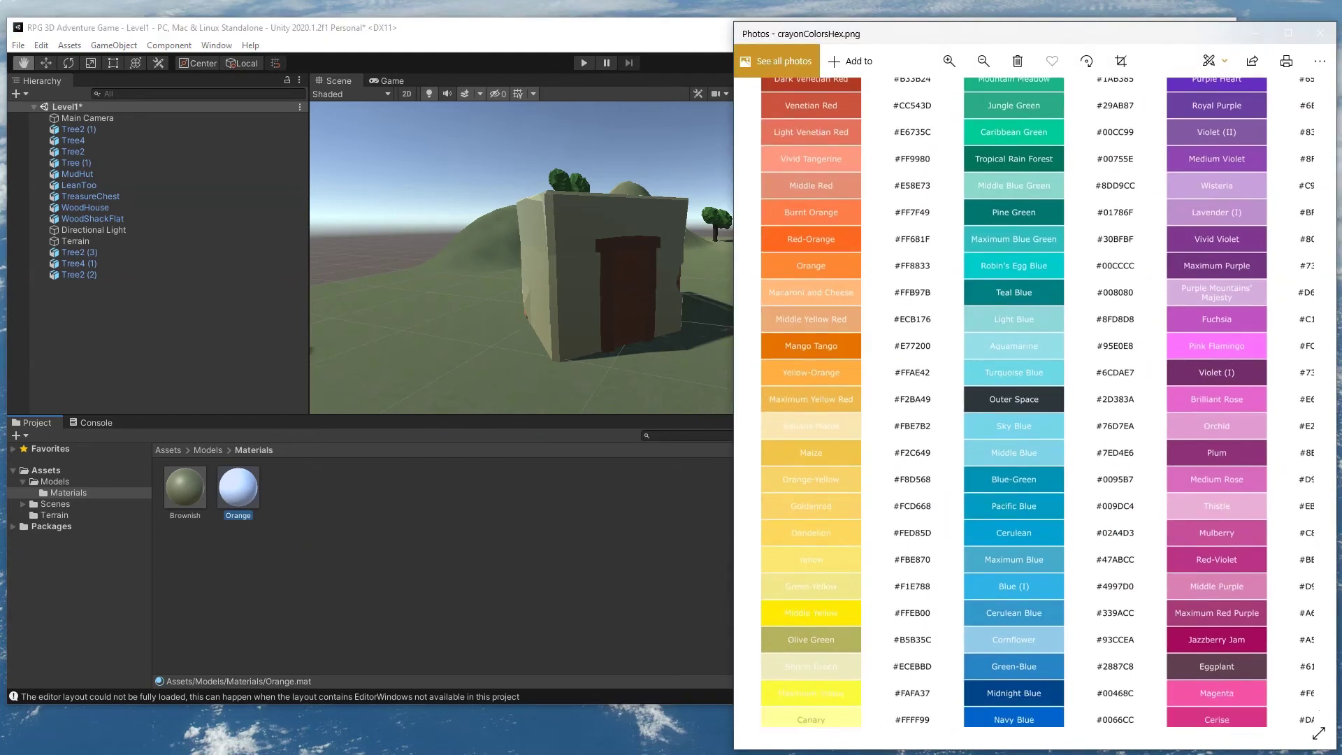
drag(1118, 420, 874, 529)
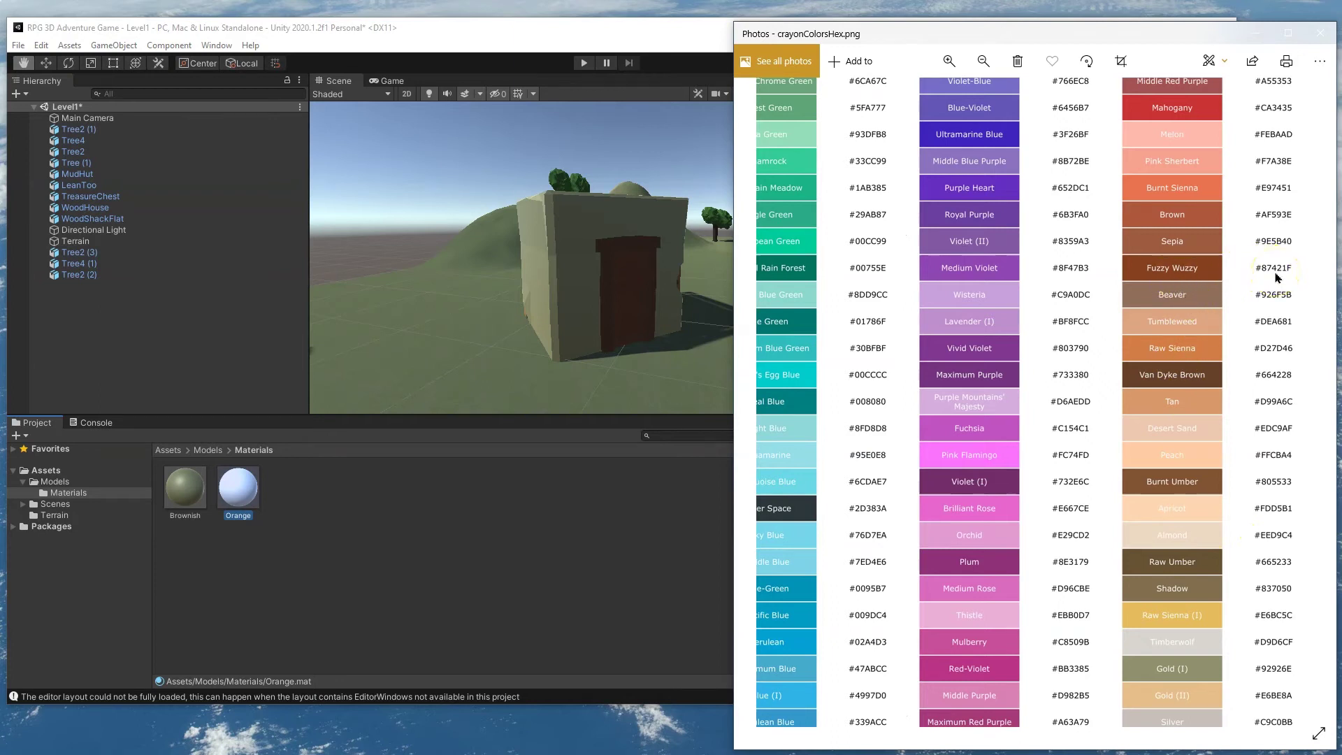
Rename the material Fuzzy and set its albedo colour to hex 87421F.
click(498, 552)
click(250, 505)
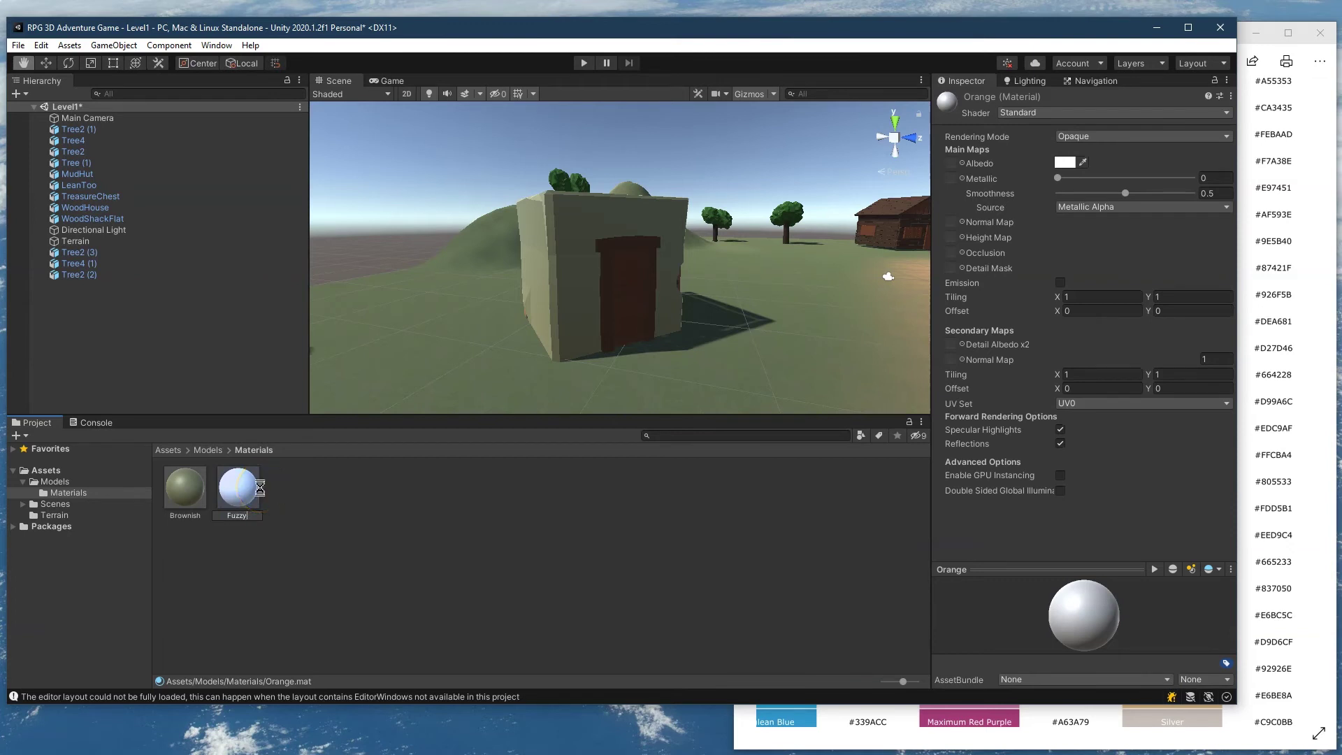
click(579, 326)
click(1064, 162)
click(1184, 442)
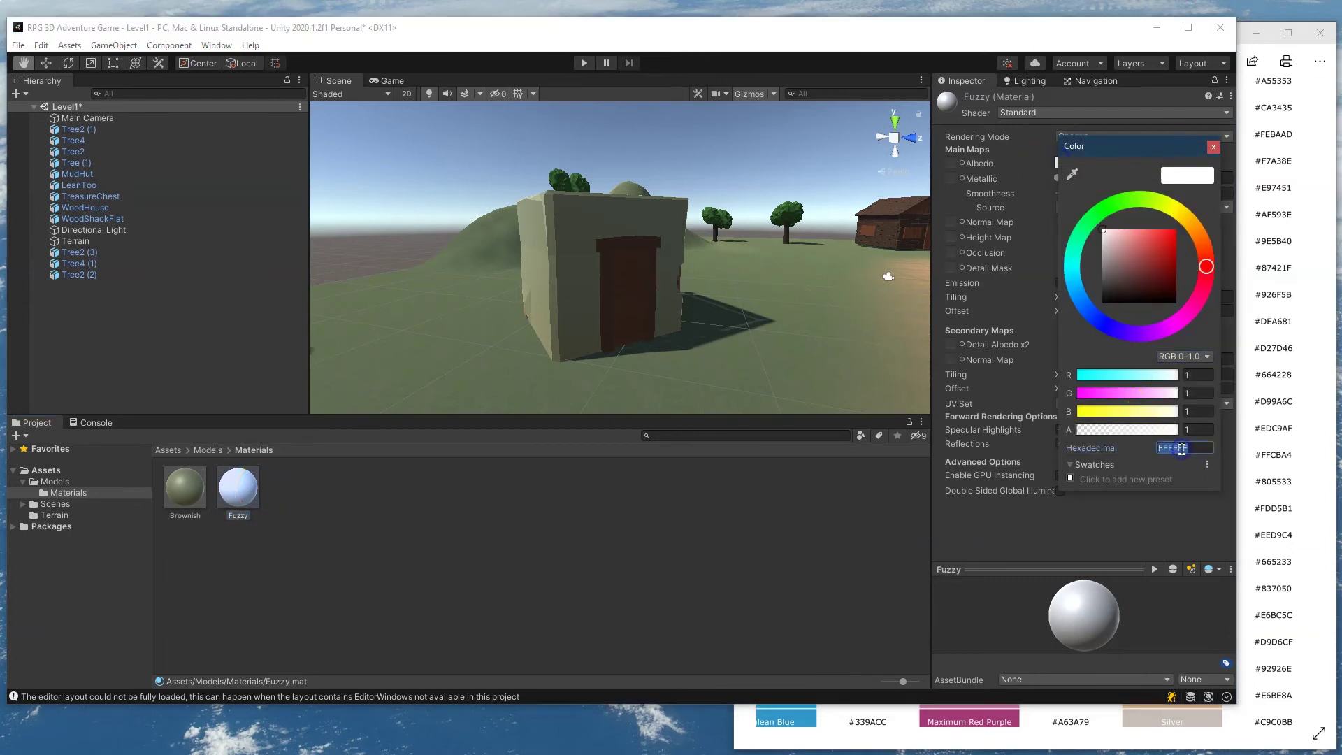
text(87421F)
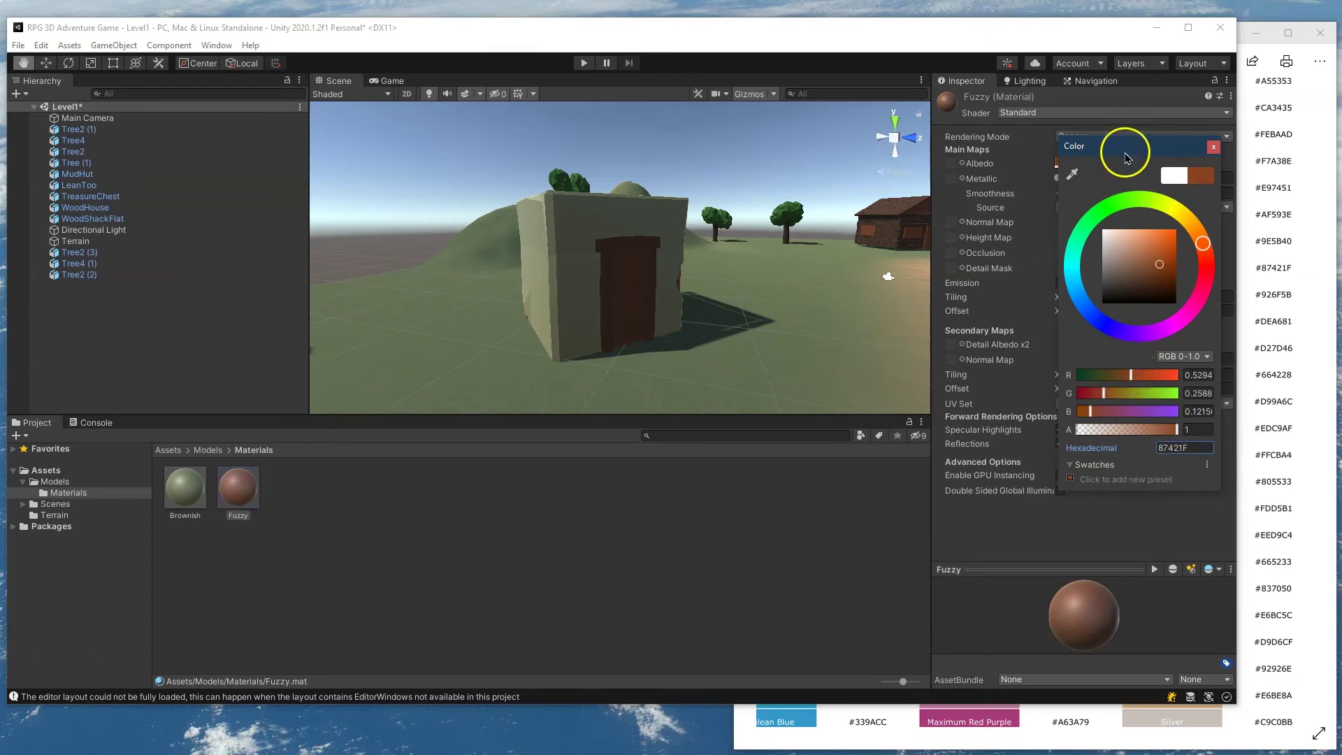
click(1058, 144)
Drag Fuzzy onto the mud hut's door frame and door knob.
drag(223, 488, 615, 248)
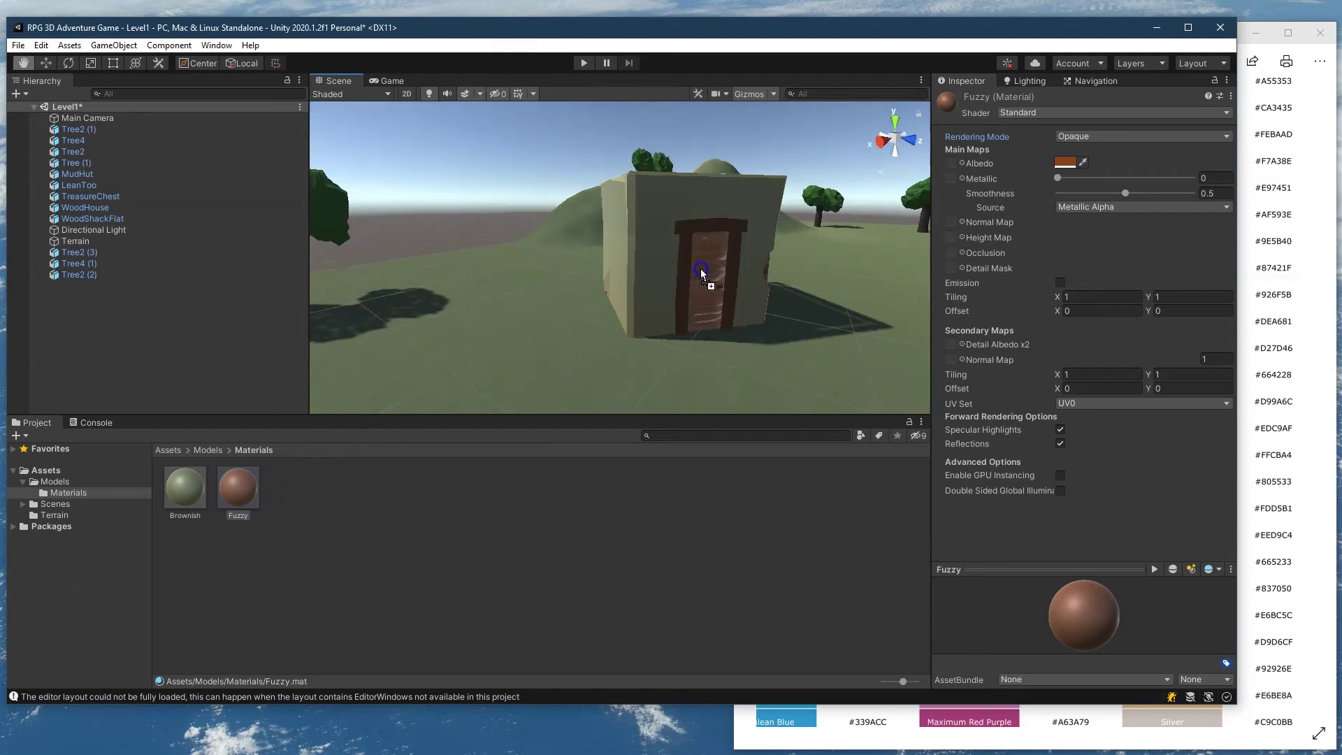
drag(701, 271, 685, 274)
right_drag(796, 301, 747, 300)
drag(238, 487, 697, 378)
right_drag(870, 353, 836, 346)
alt+drag(836, 347, 566, 380)
drag(238, 487, 665, 340)
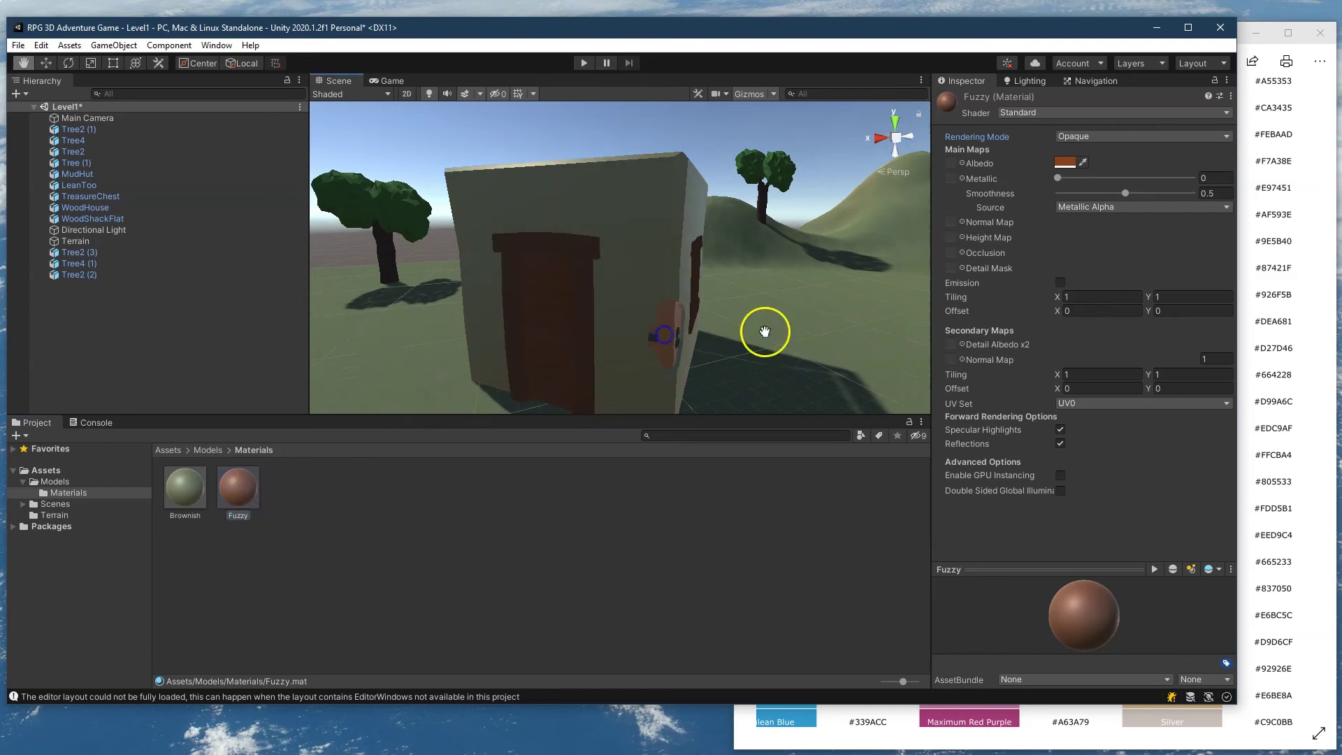
alt+drag(765, 330, 462, 224)
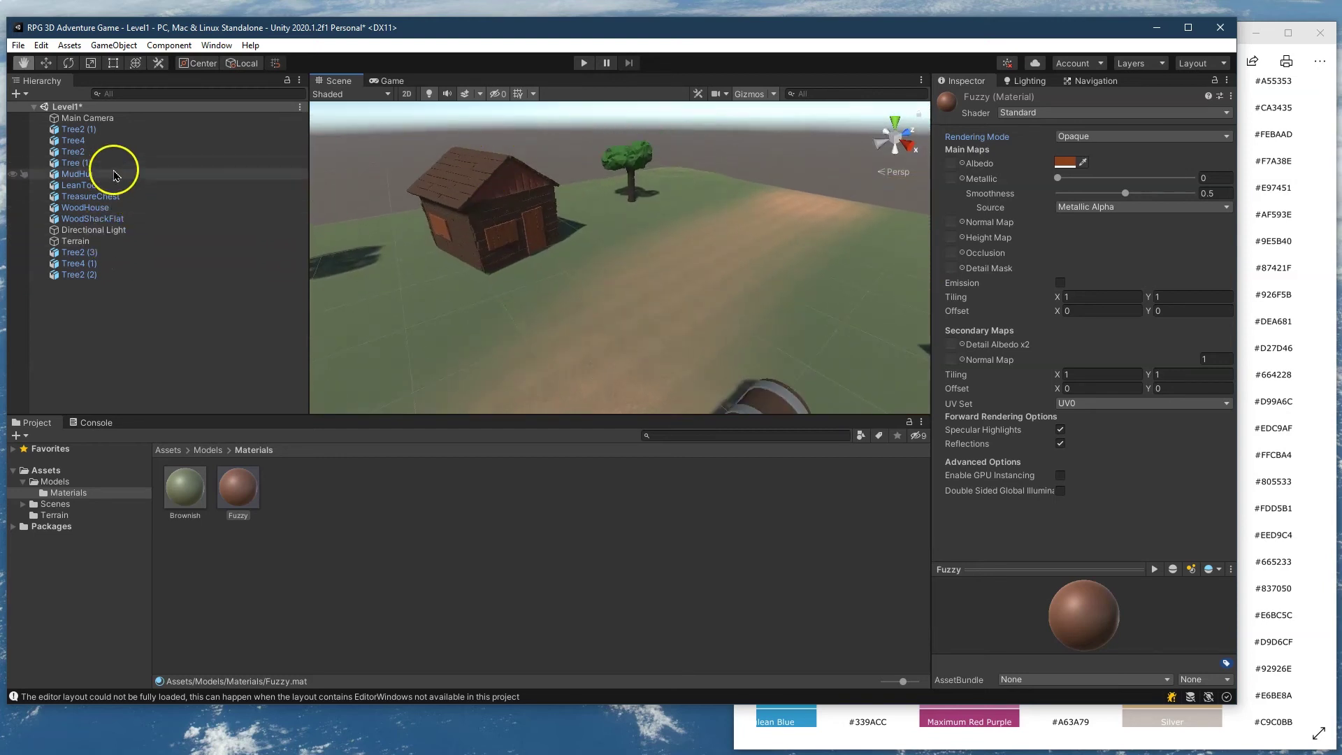
Frame the WoodHouse in the Scene view and pan around it.
double_click(121, 206)
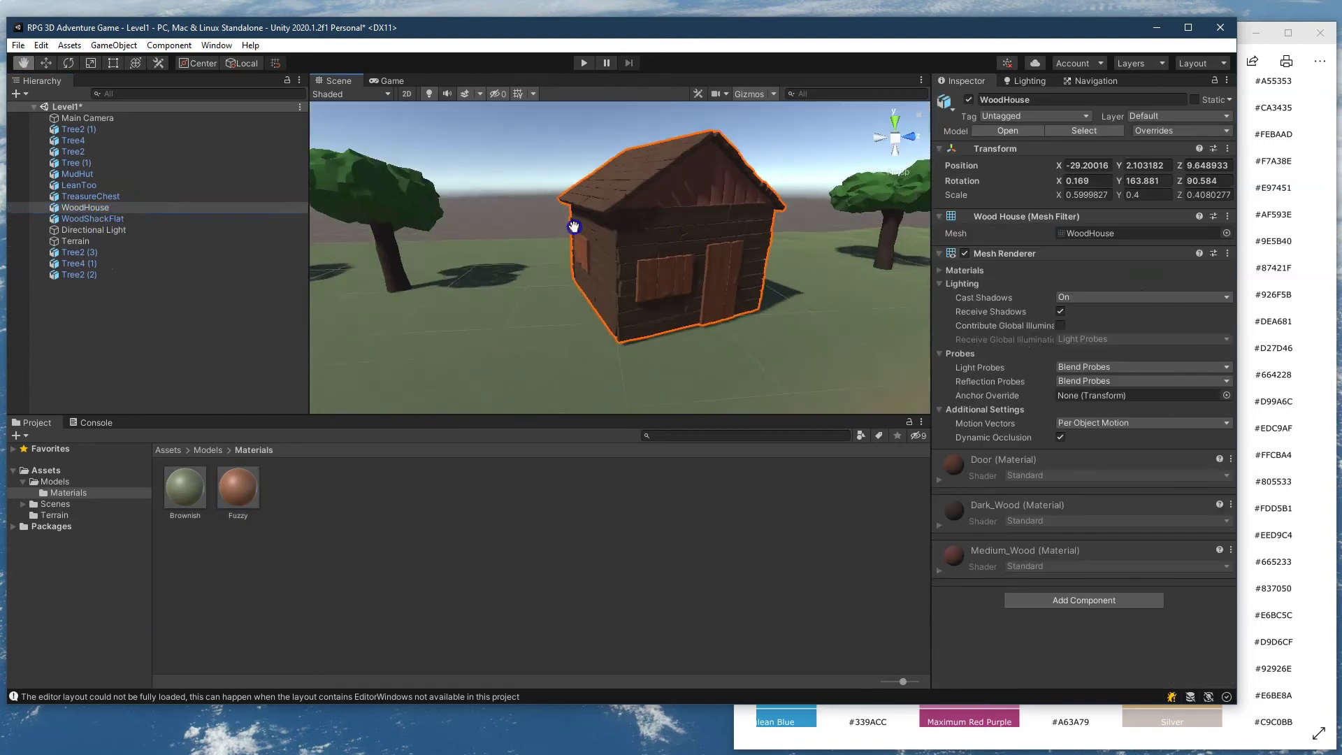
click(1282, 292)
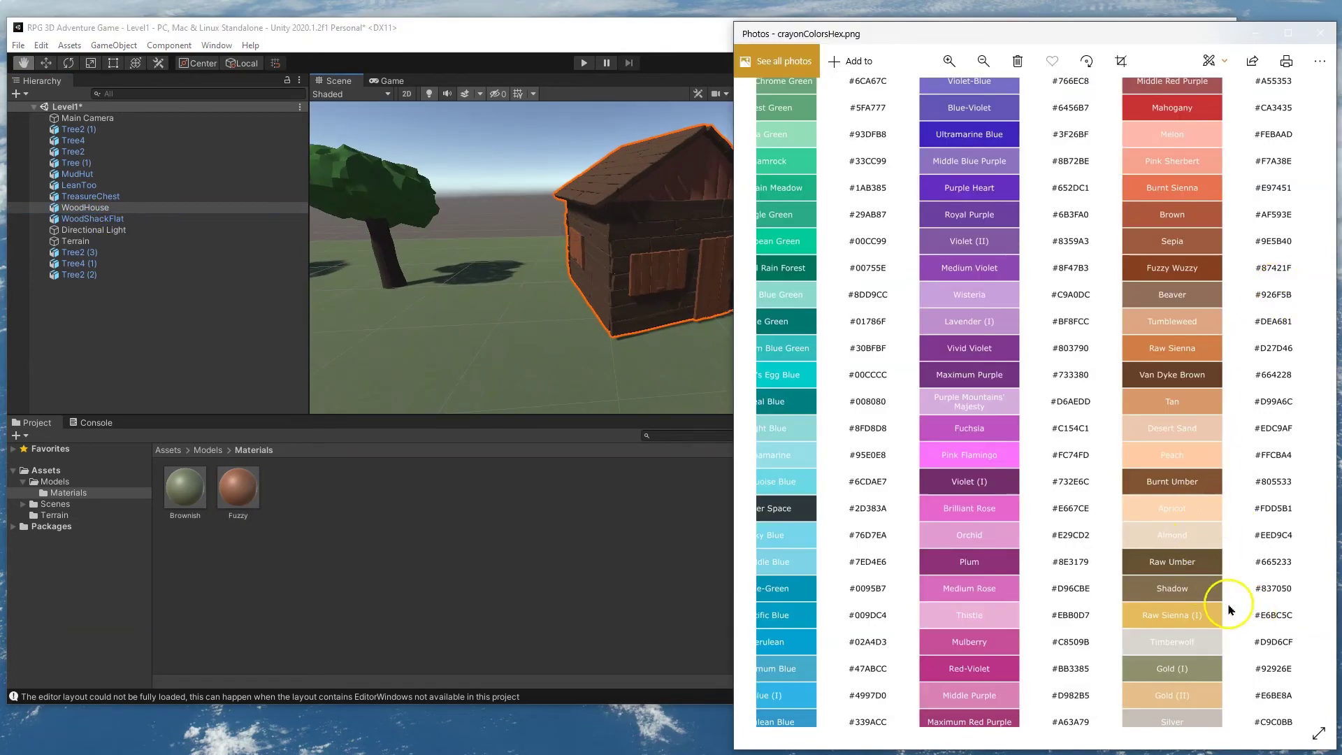
scroll(1223, 615, down, 2)
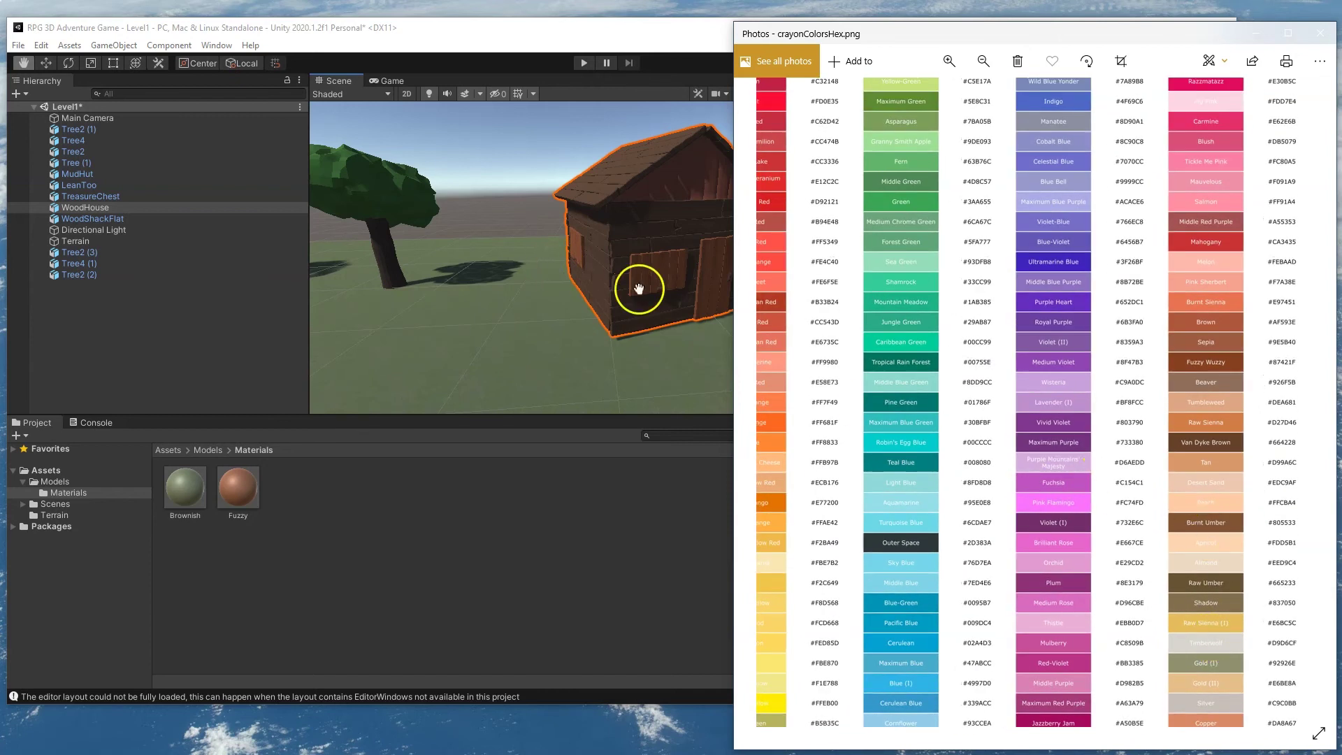
mouse_move(638, 289)
mouse_down()
mouse_move(581, 284)
mouse_move(643, 291)
mouse_up()
Browse the crayon colour chart, then select both the Fuzzy and Brownish materials.
scroll(593, 286, down, 3)
scroll(643, 293, up, 2)
click(1245, 471)
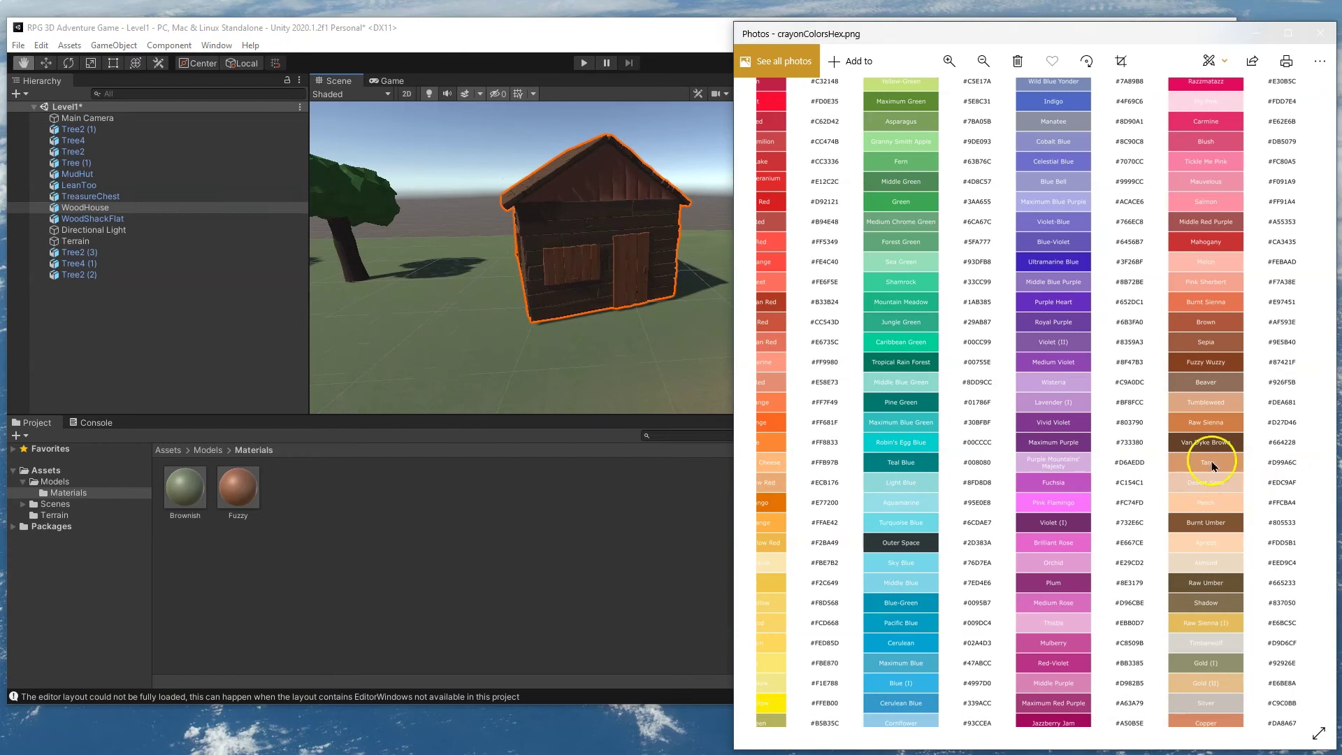
scroll(1229, 433, up, 1)
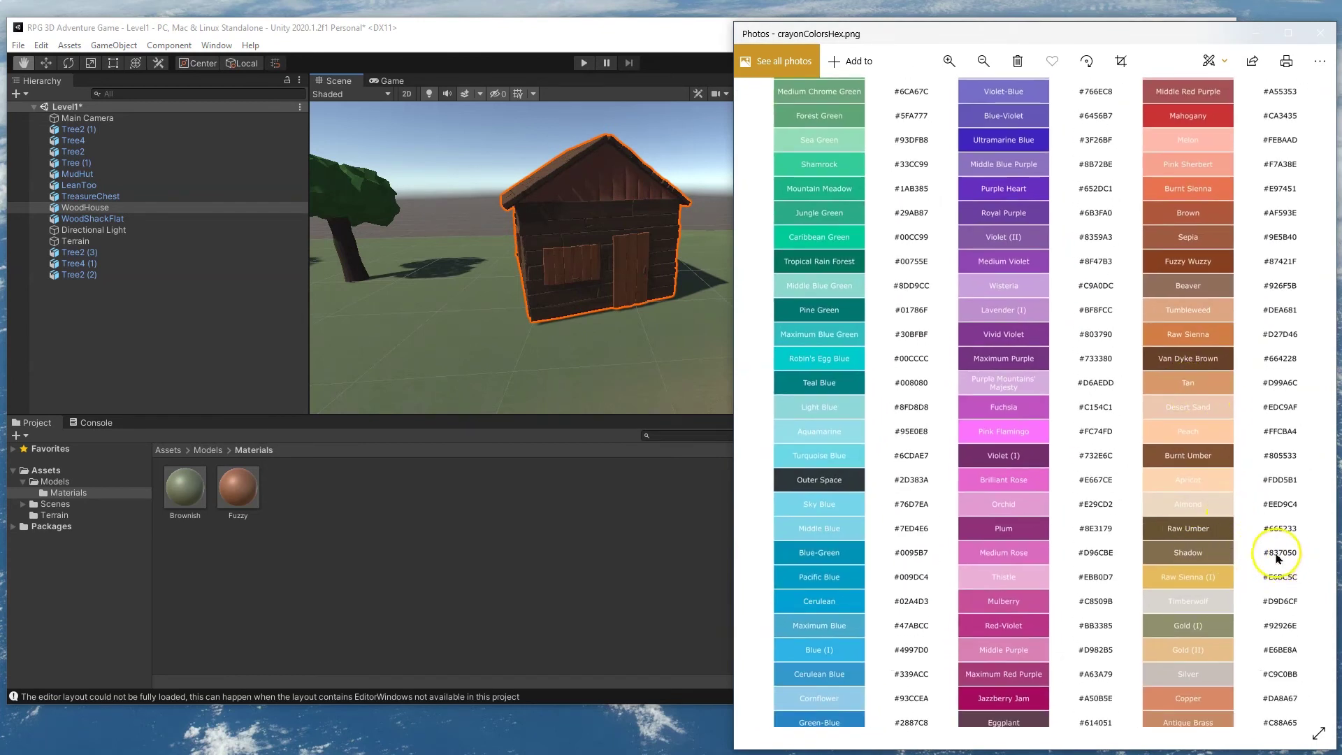
click(246, 510)
ctrl+click(179, 488)
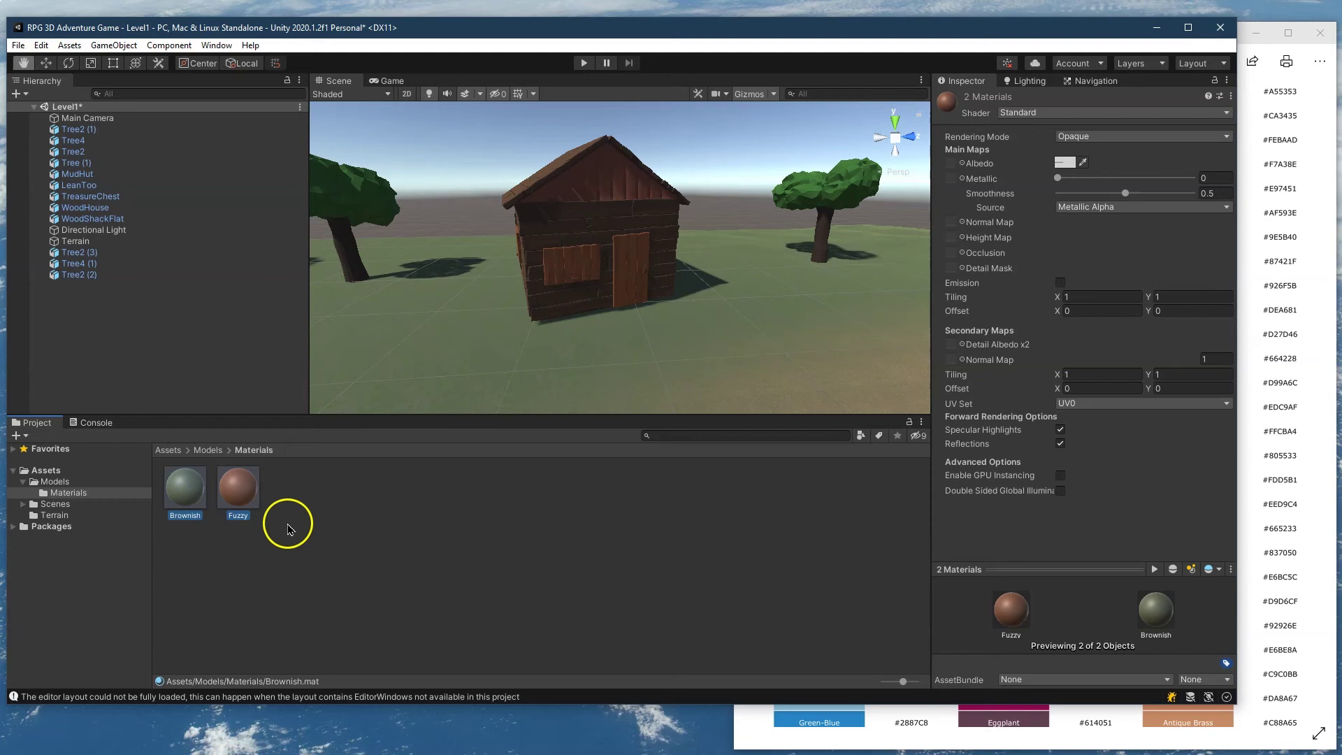
Rename the Fuzzy 1 copy to Shadow.
click(283, 512)
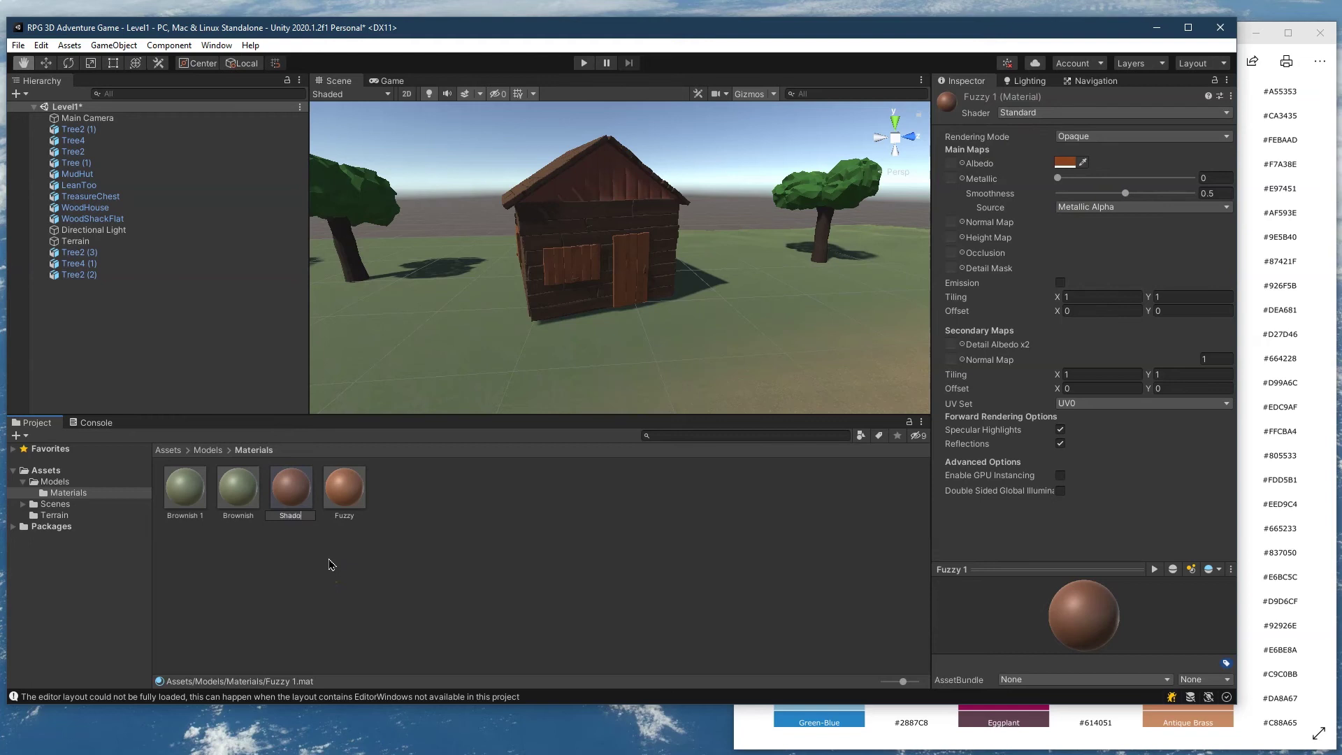
text(w)
key(Return)
Set Shadow's albedo to hex 837050 and apply it to the wooden house's door and shutters.
click(1252, 418)
click(336, 484)
click(1062, 162)
click(1201, 452)
text(837050)
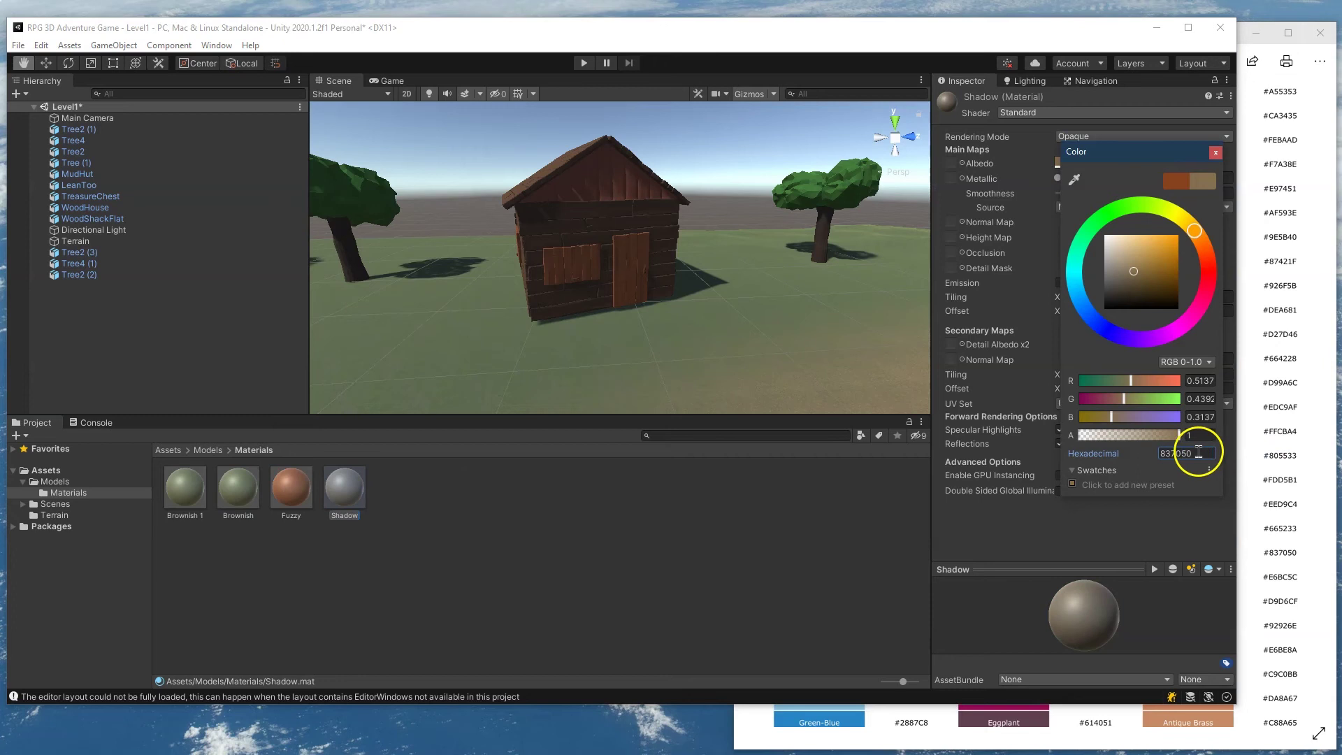
key(Return)
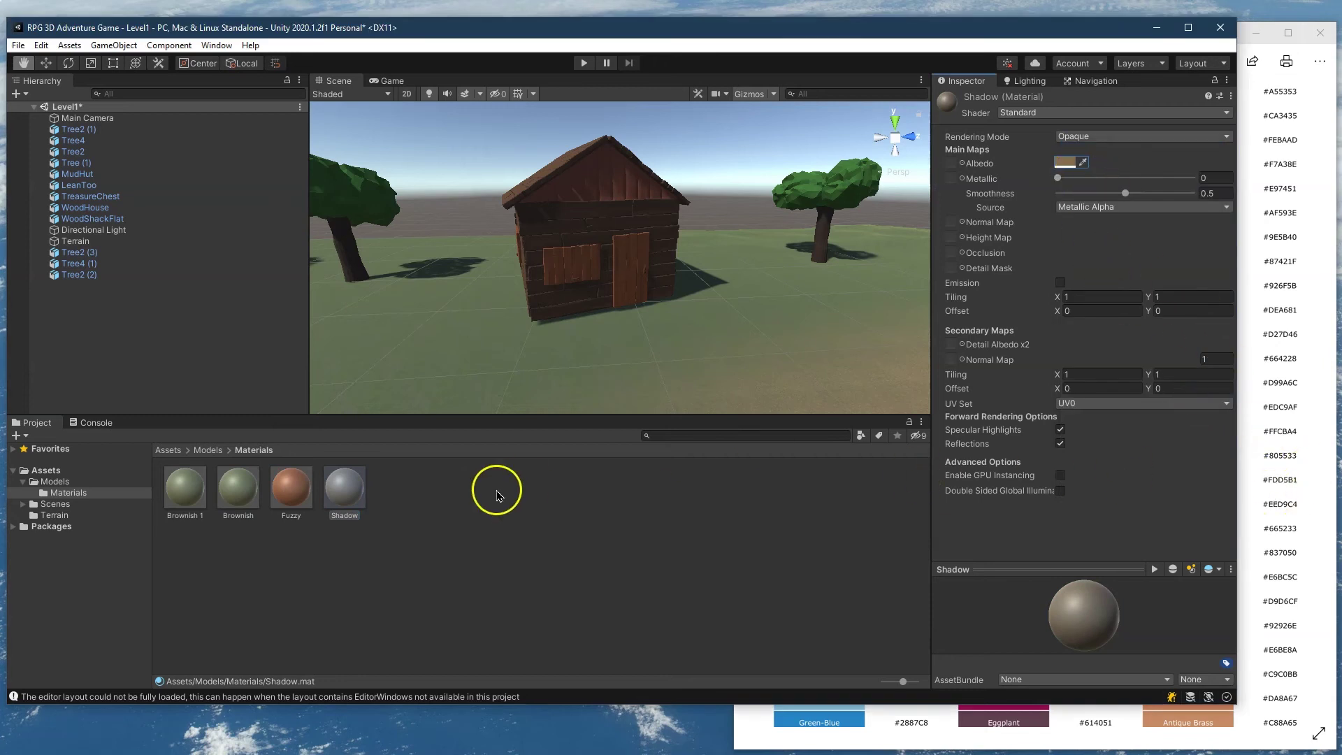
drag(353, 487, 626, 259)
Pan and zoom the Scene view to frame the hut above the path.
right_drag(863, 209, 443, 209)
drag(444, 208, 672, 175)
right_drag(592, 204, 298, 203)
drag(329, 203, 573, 264)
scroll(522, 243, up, 3)
scroll(522, 243, up, 2)
right_drag(699, 197, 608, 219)
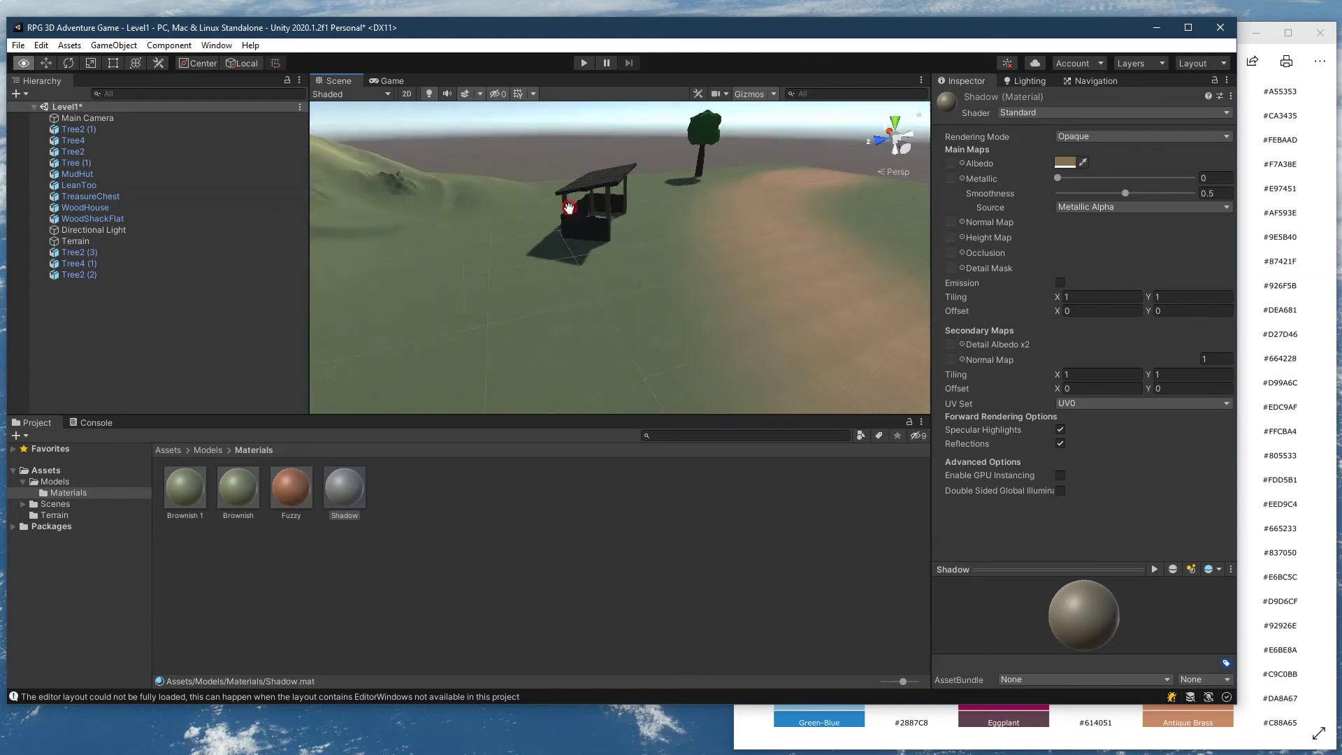
drag(658, 232, 518, 179)
drag(559, 128, 564, 128)
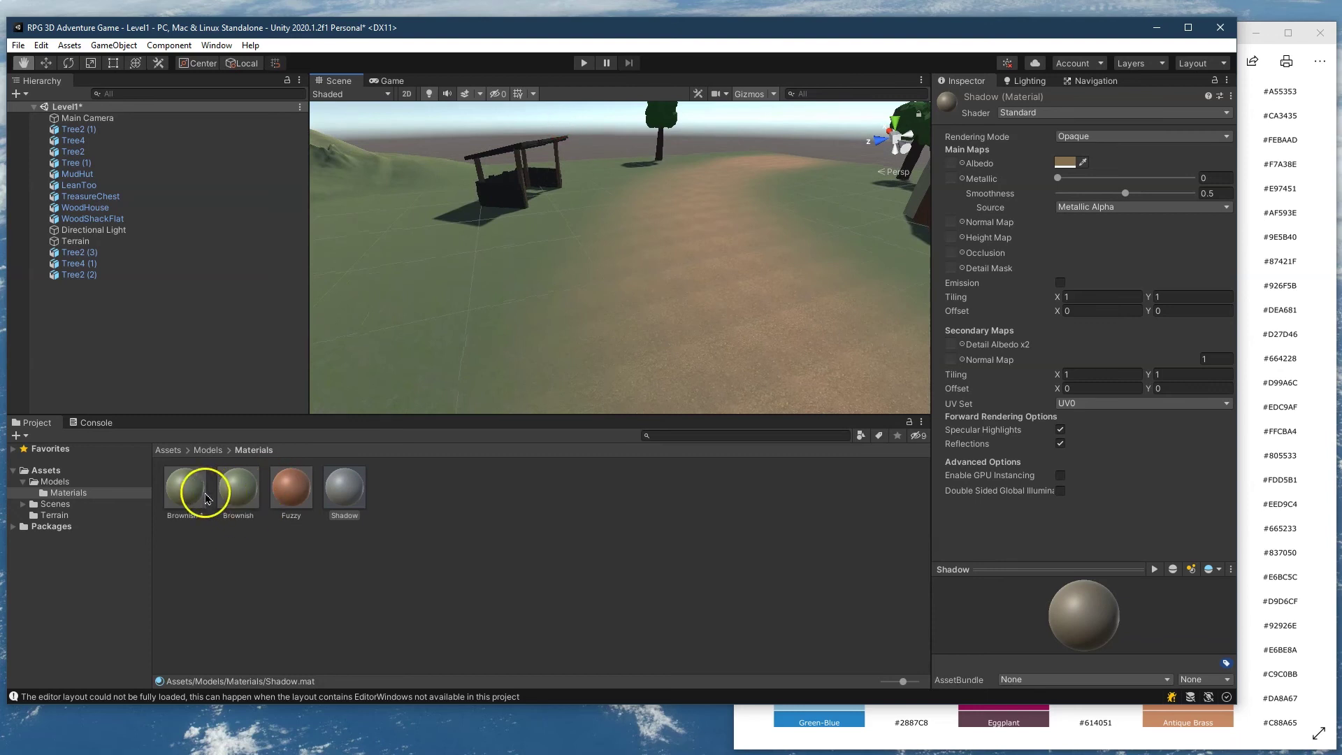
Rename the Brownish 1 material to Grey.
click(1256, 428)
scroll(1286, 489, down, 3)
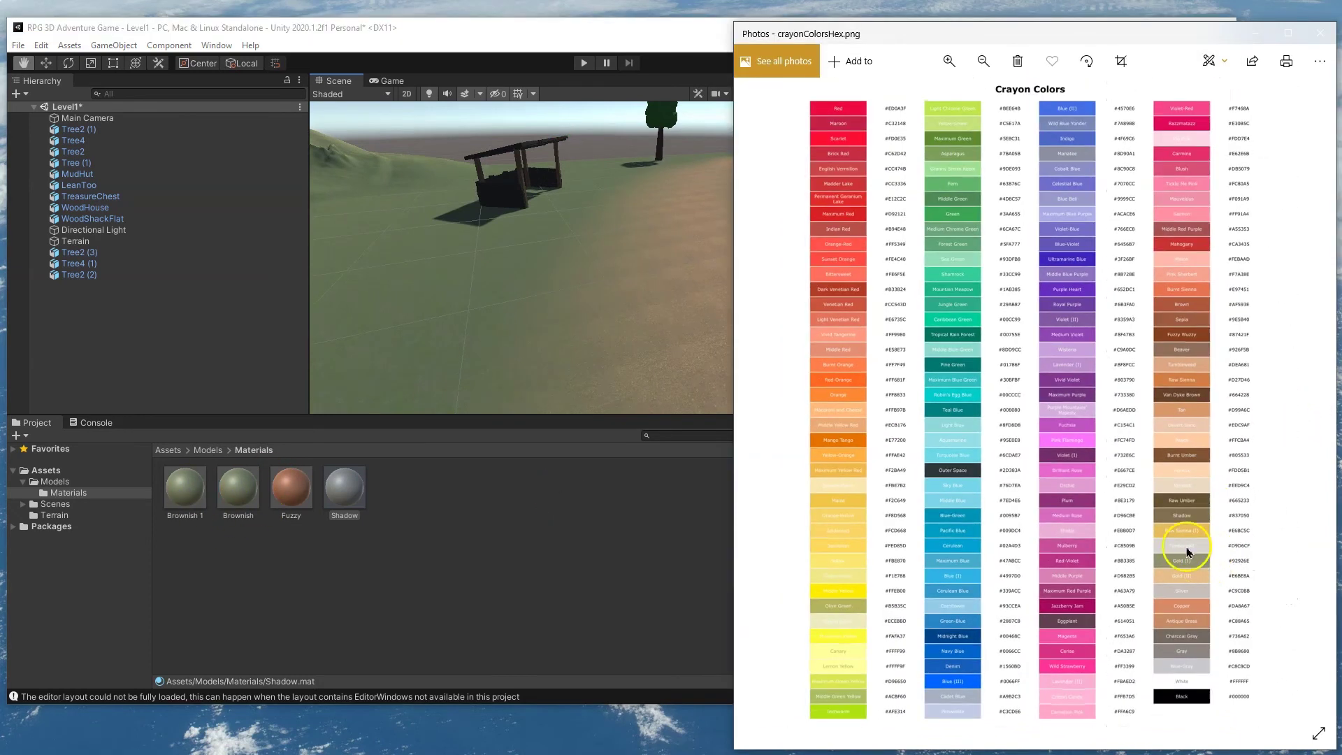
scroll(1150, 641, up, 4)
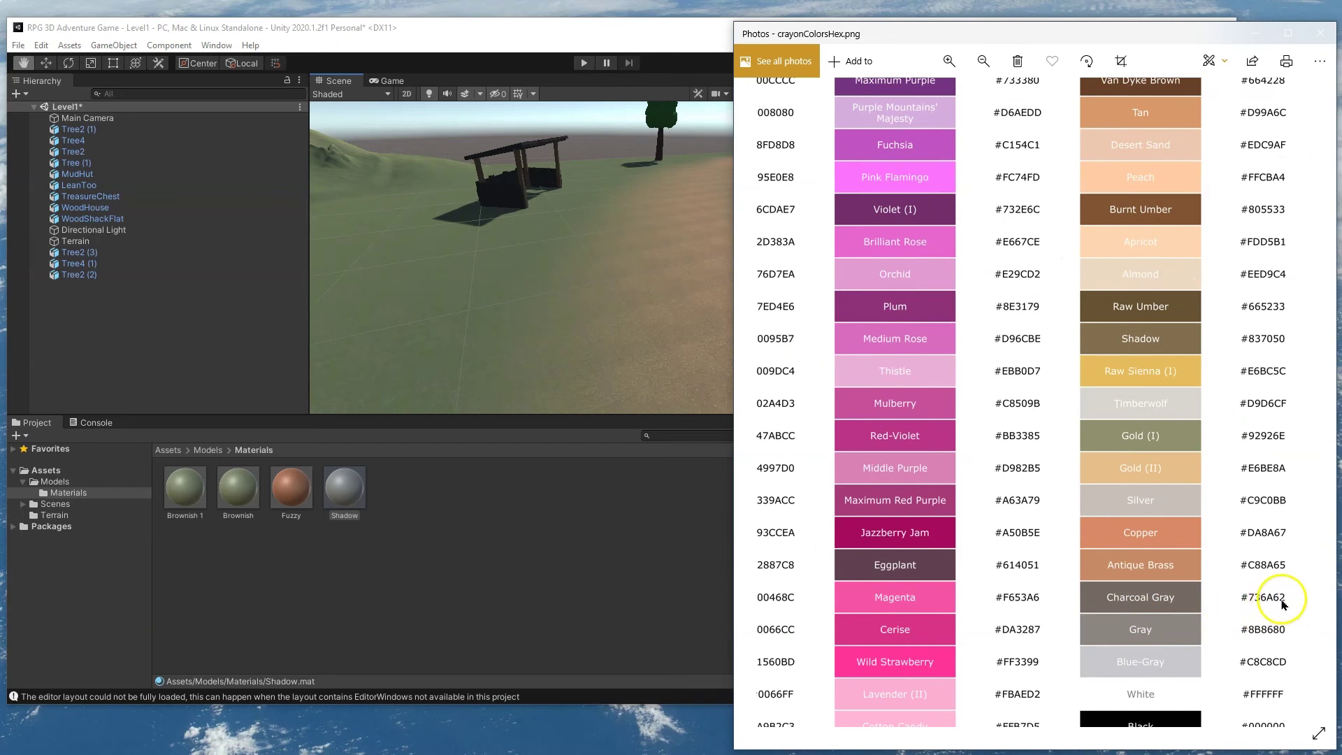
click(185, 487)
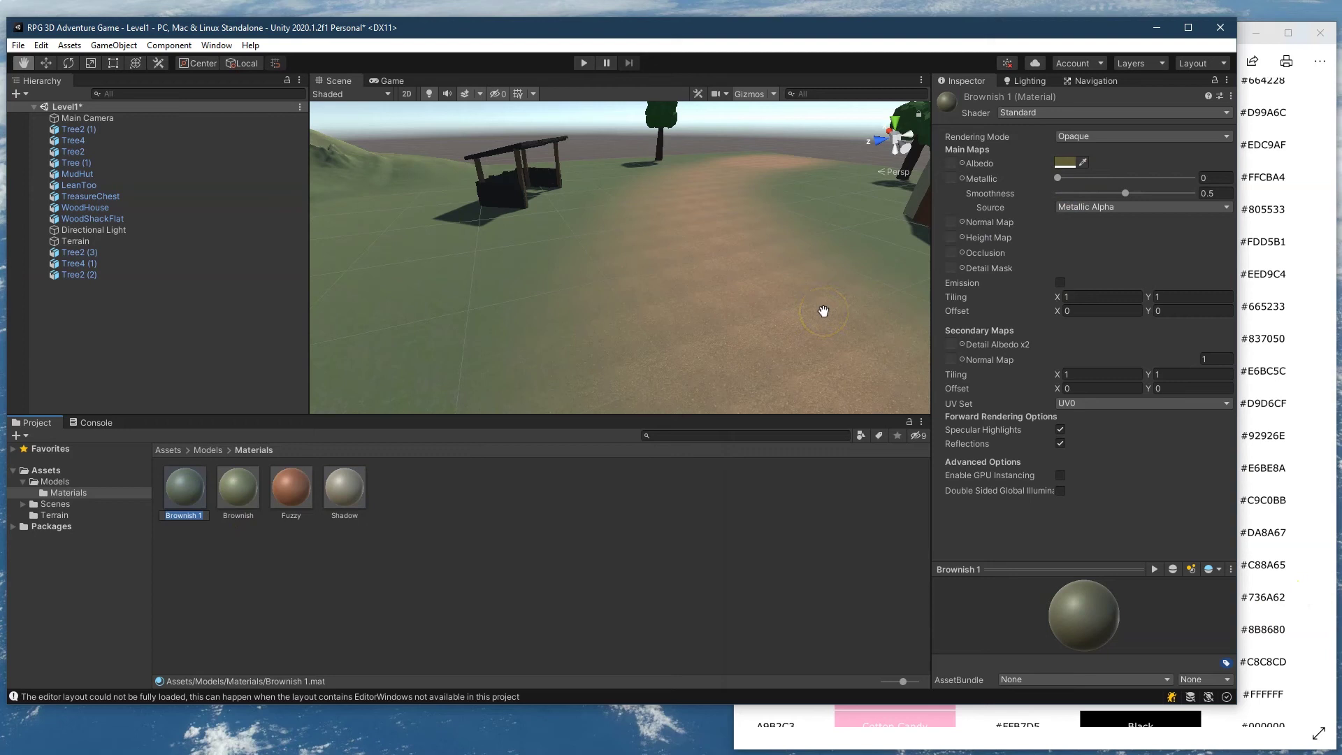
text(y)
key(Return)
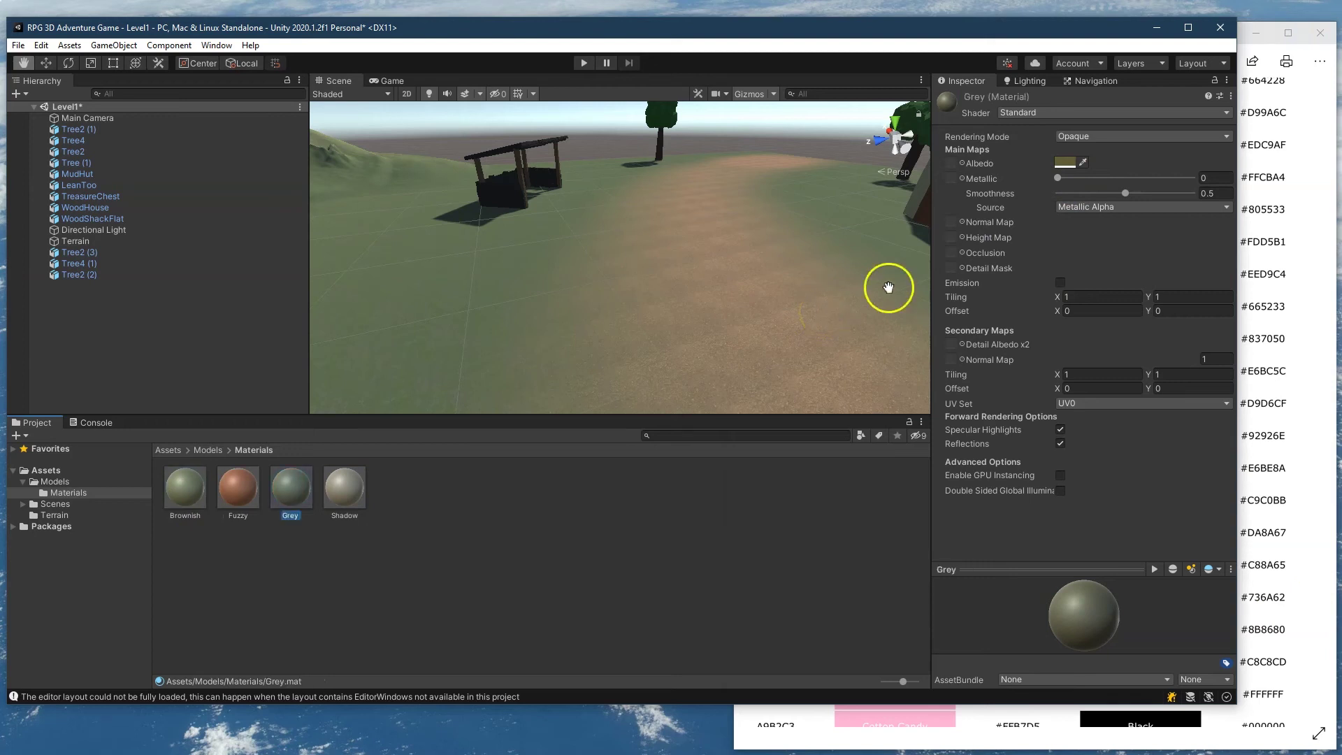
Set Grey's albedo colour to hex 736A62.
click(1064, 162)
click(1198, 452)
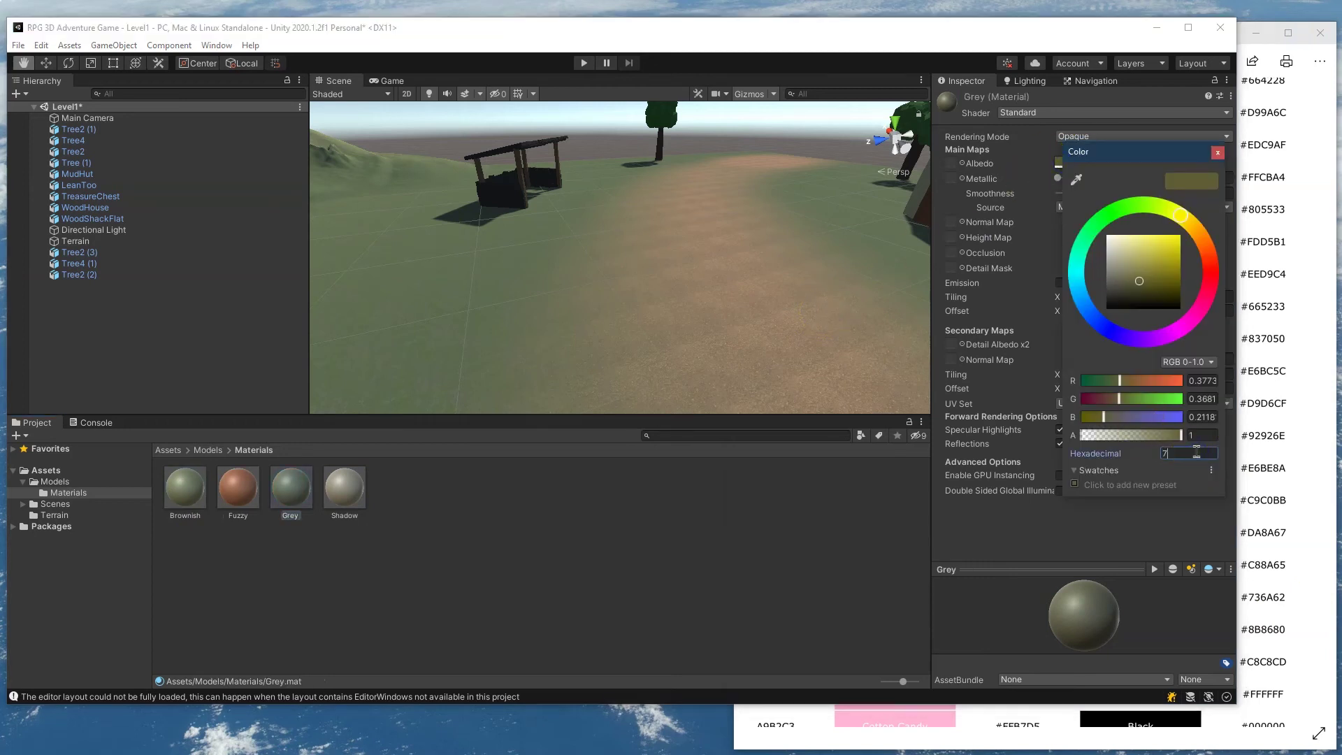
text(736A)
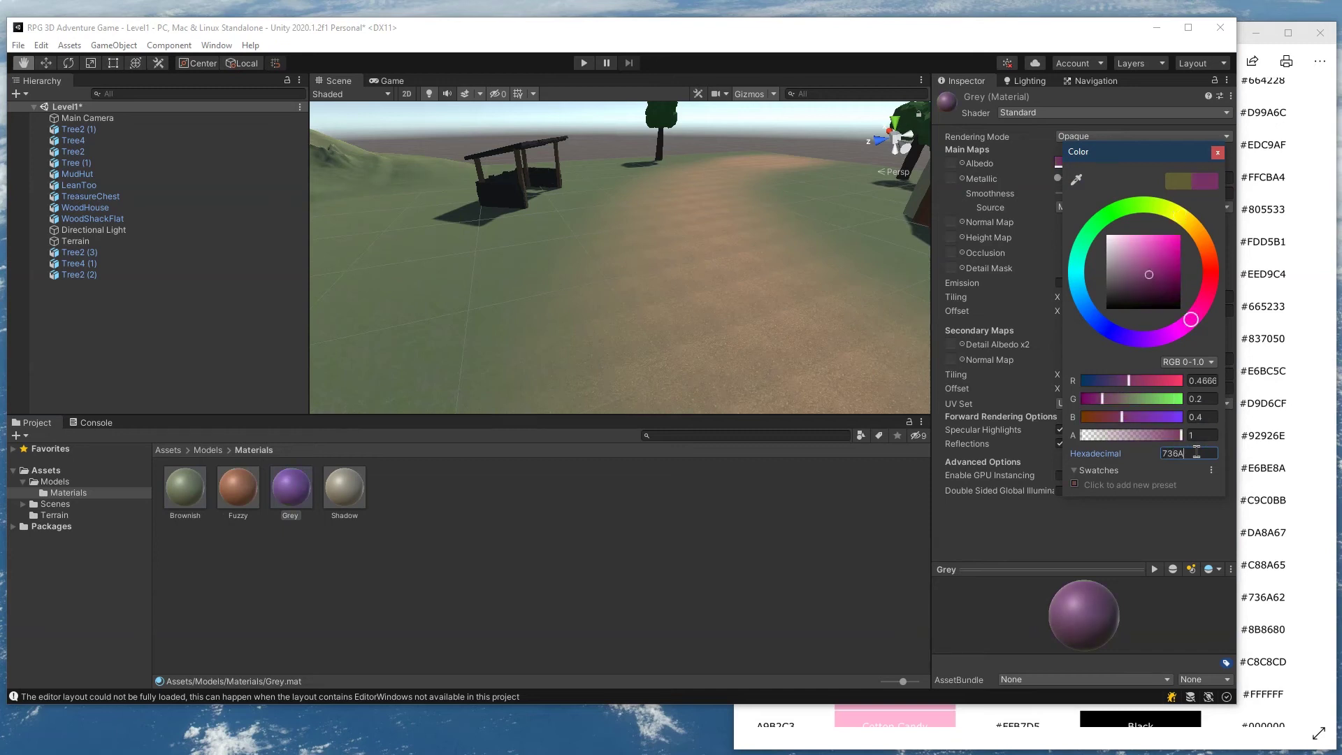
text(62)
click(984, 328)
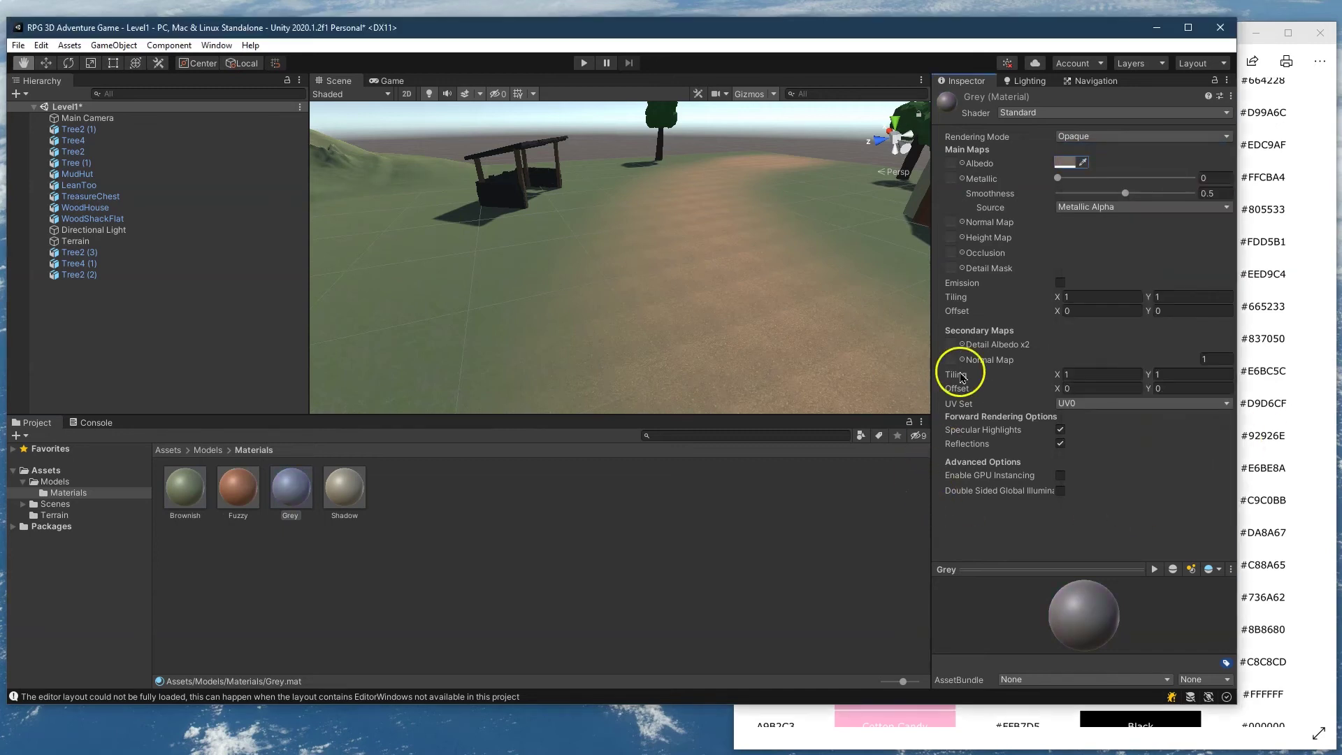
Apply the Grey material to the lean-to's walls.
drag(300, 501, 502, 201)
right_drag(555, 176, 442, 153)
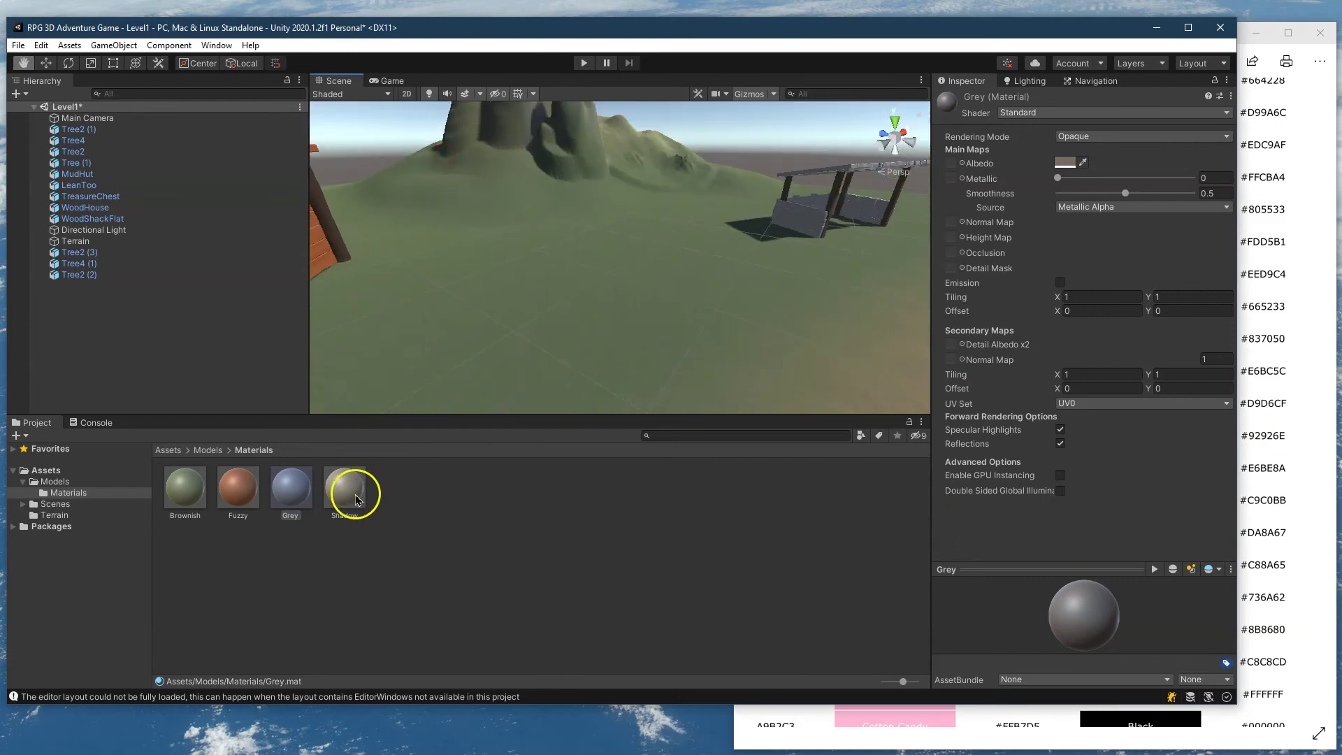
scroll(614, 270, down, 2)
drag(702, 279, 260, 214)
drag(850, 270, 338, 365)
Duplicate the Shadow material and change the copy's albedo to green.
right_click(438, 538)
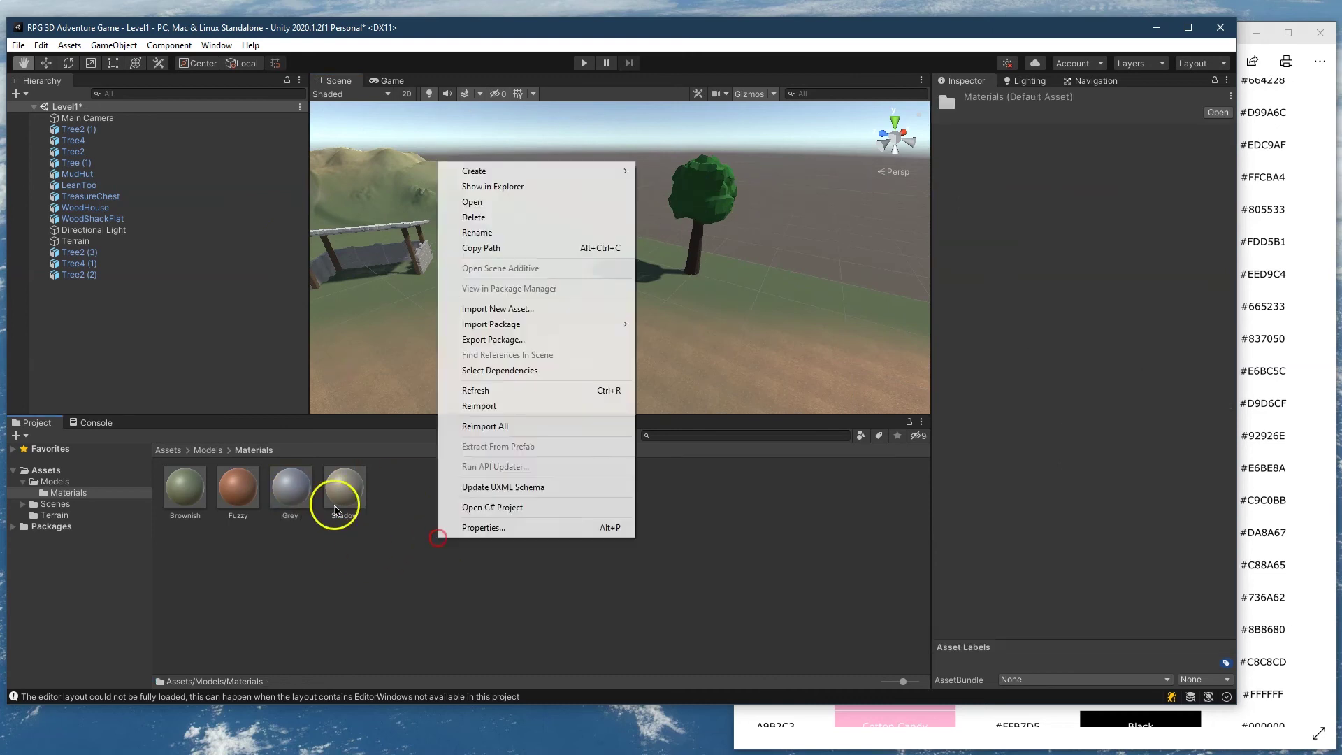
click(333, 503)
right_click(353, 503)
click(435, 190)
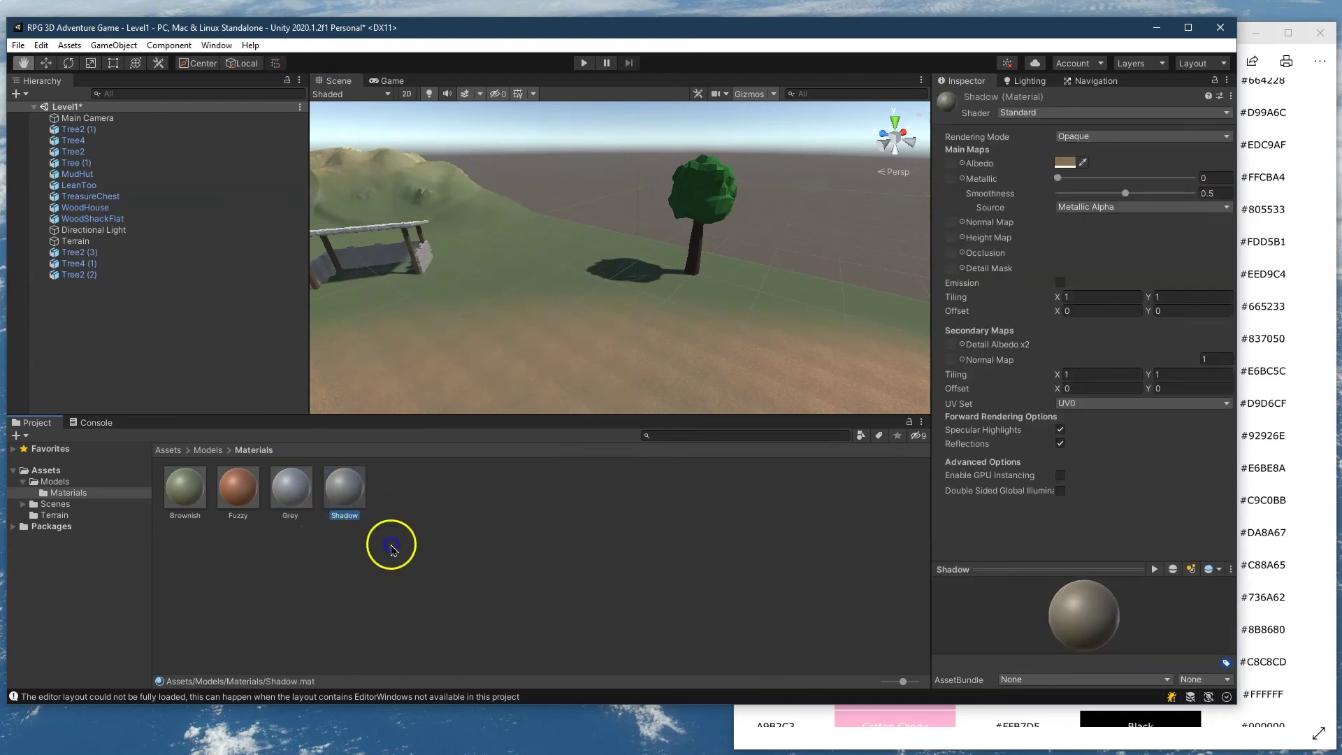
click(1082, 162)
click(701, 207)
click(1065, 162)
click(1159, 280)
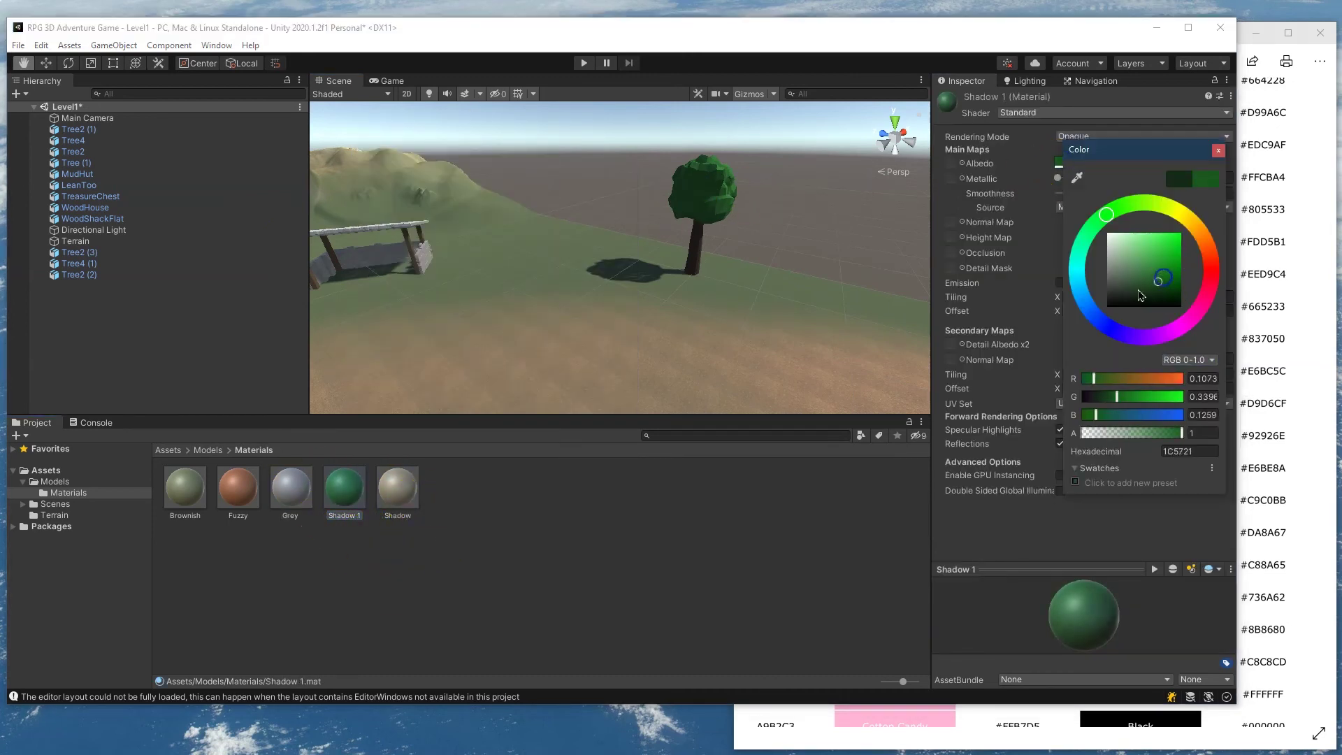
Rename the copy Greenish and apply it to the tree's foliage.
click(357, 506)
text(Greenish)
key(Return)
drag(382, 432, 701, 200)
scroll(688, 277, down, 2)
drag(685, 277, 1115, 226)
right_drag(542, 292, 391, 343)
click(290, 495)
right_drag(466, 308, 291, 260)
drag(452, 261, 396, 259)
right_drag(467, 246, 545, 192)
drag(544, 192, 628, 245)
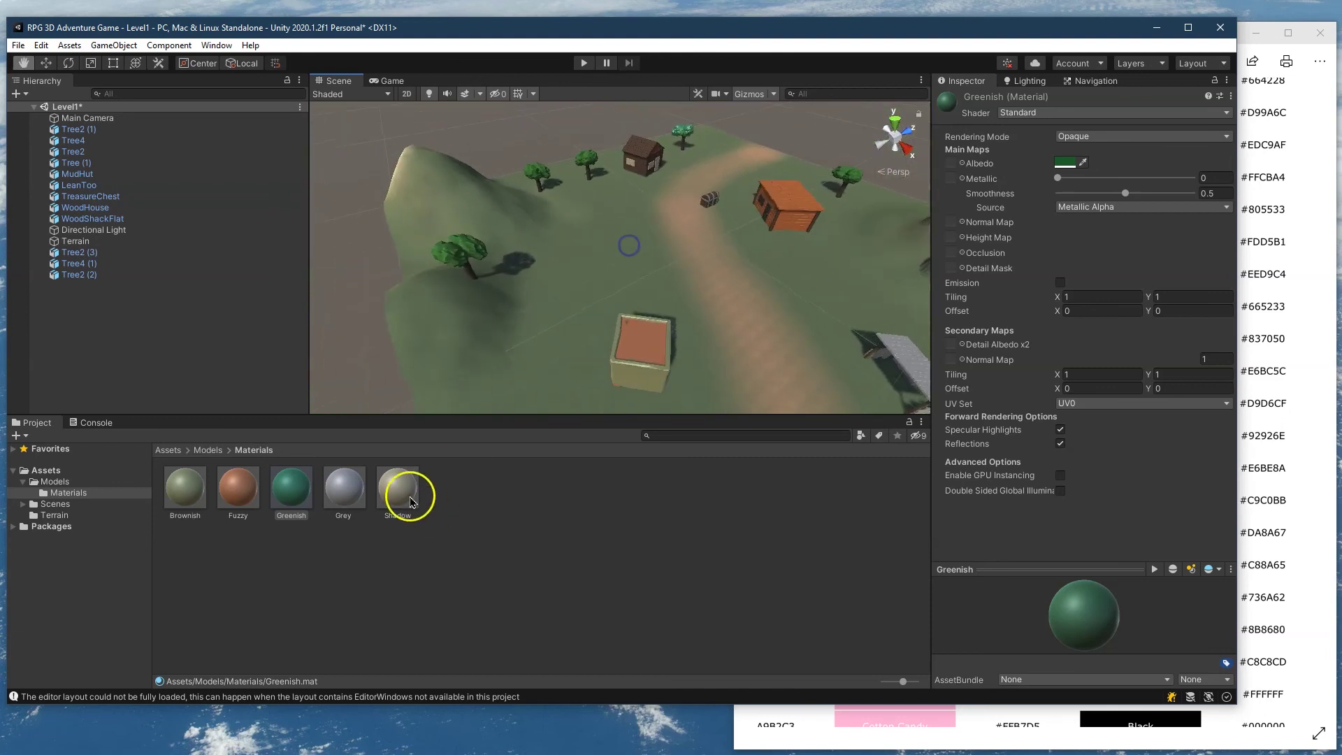
drag(296, 493, 383, 368)
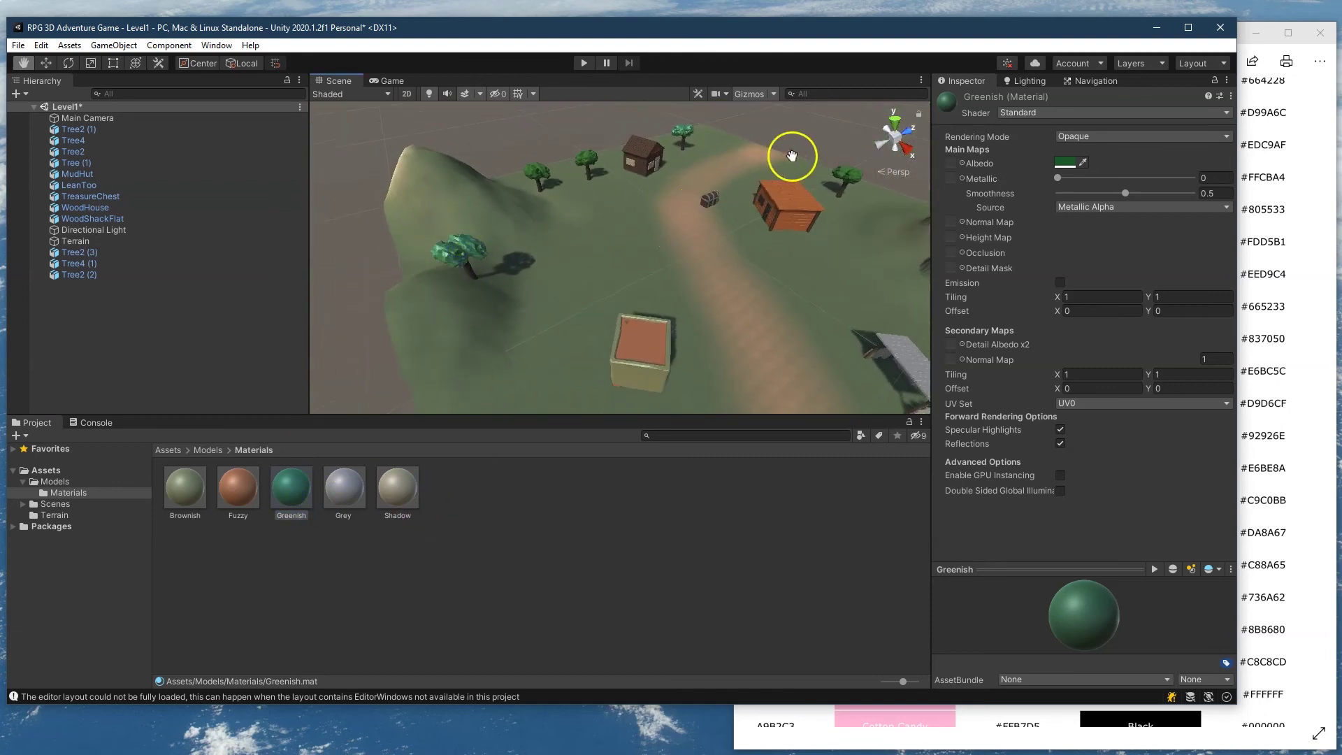
right_drag(792, 156, 650, 168)
drag(769, 194, 654, 176)
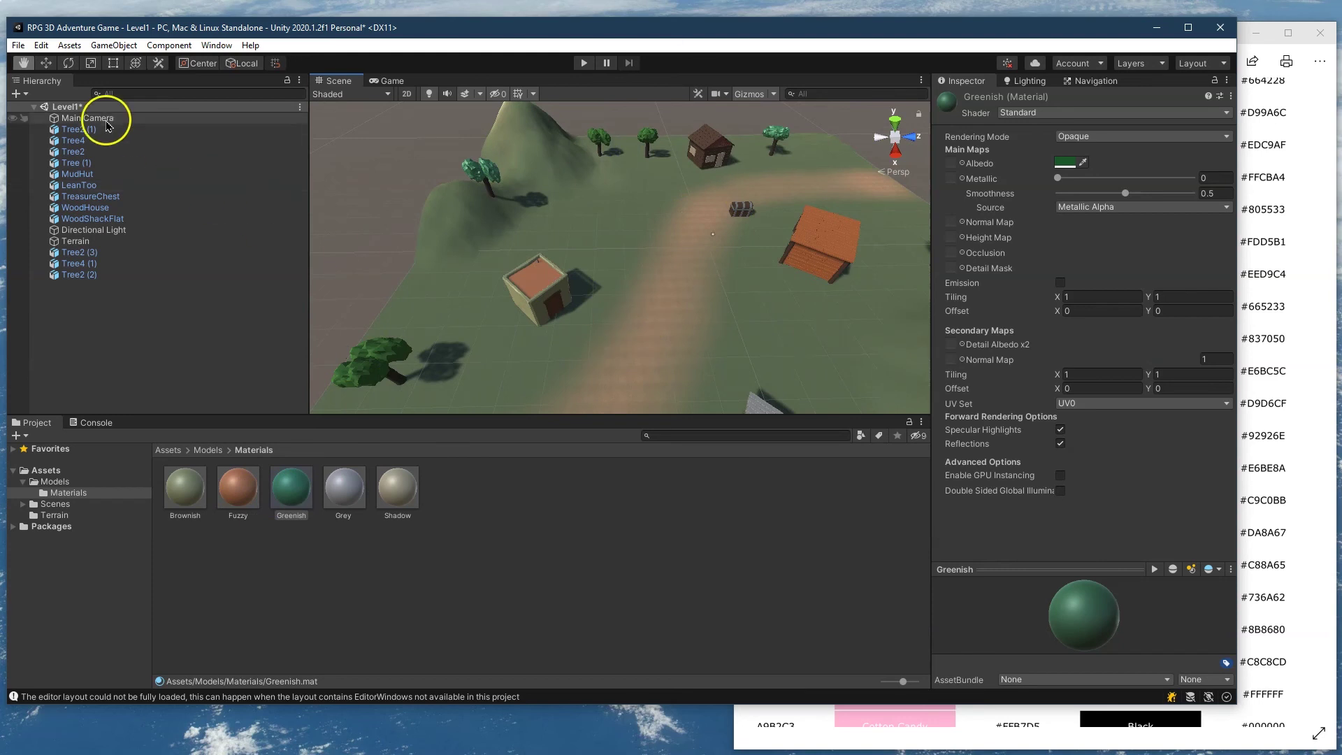
Rotate the MudHut to about 120 degrees.
click(45, 62)
click(528, 280)
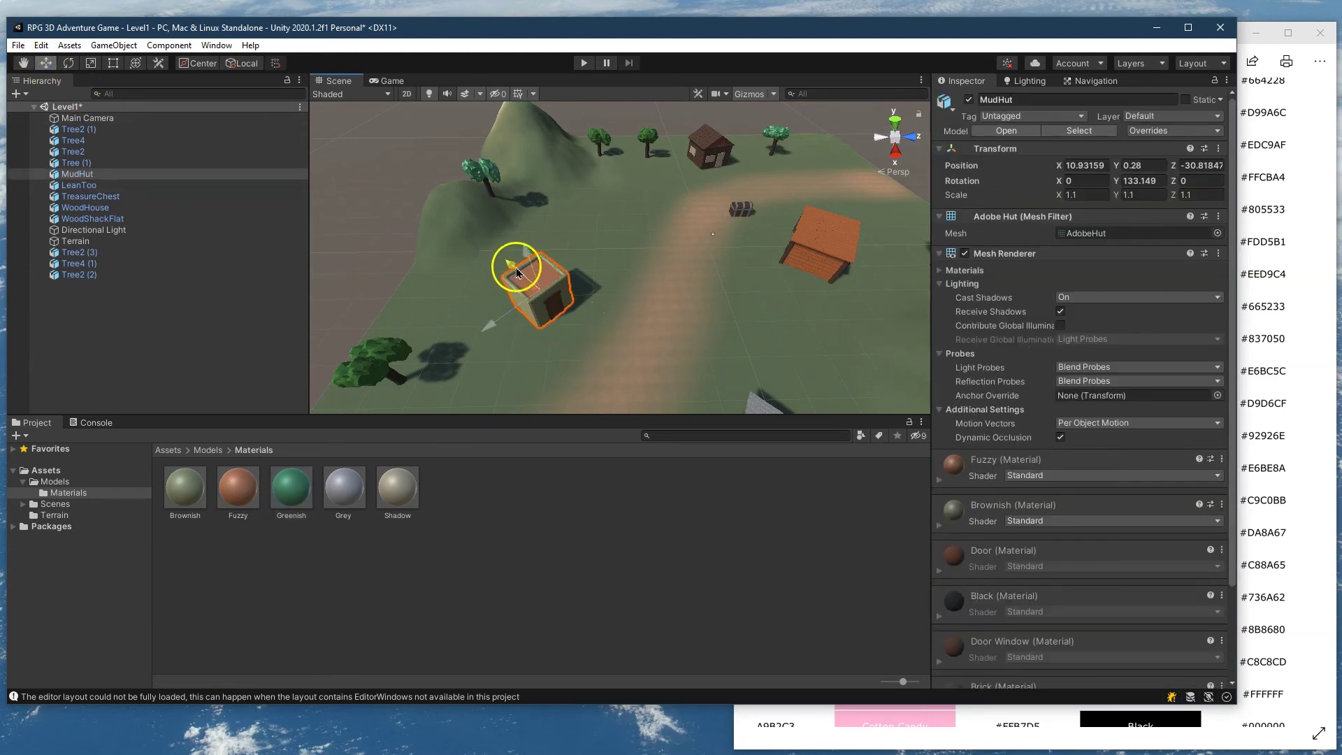
click(68, 63)
drag(518, 329, 567, 338)
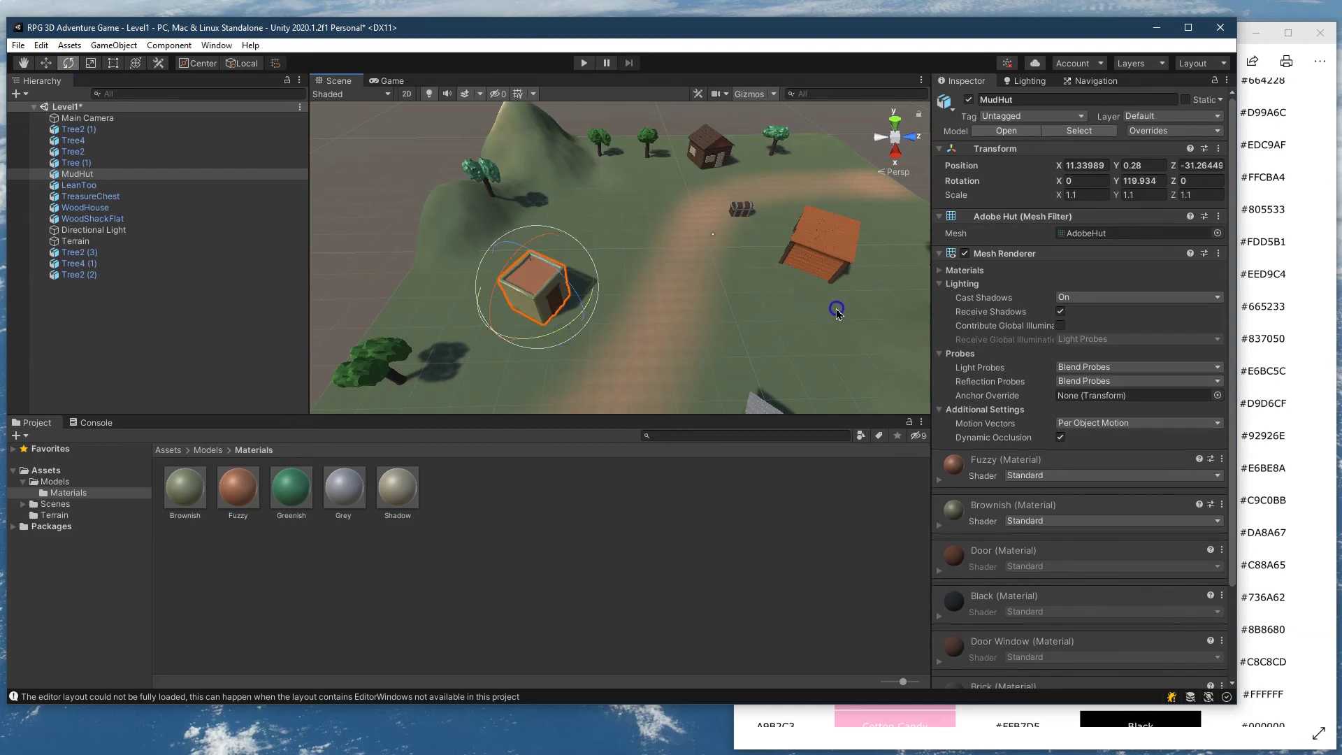
Slide the TreasureChest along its Z axis to 3.1, then view the village from the top.
click(860, 308)
click(751, 215)
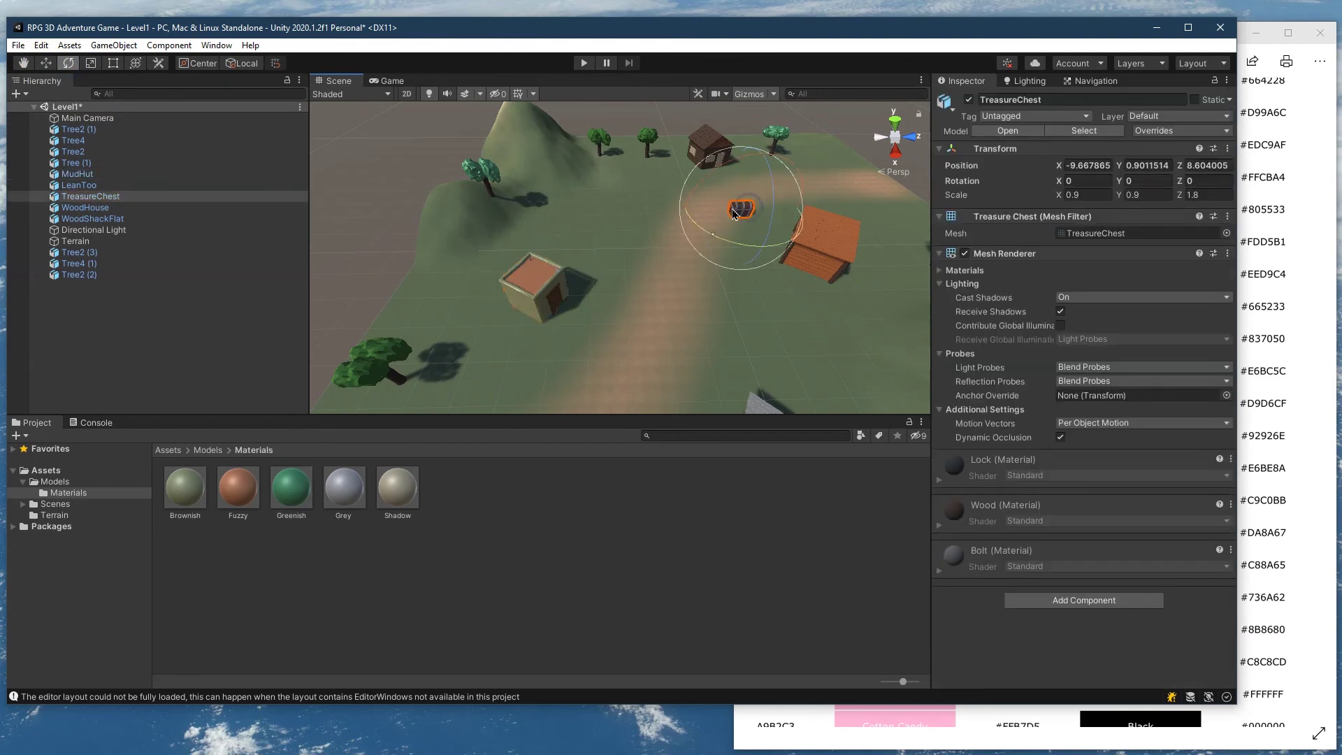
click(46, 63)
drag(791, 208, 756, 213)
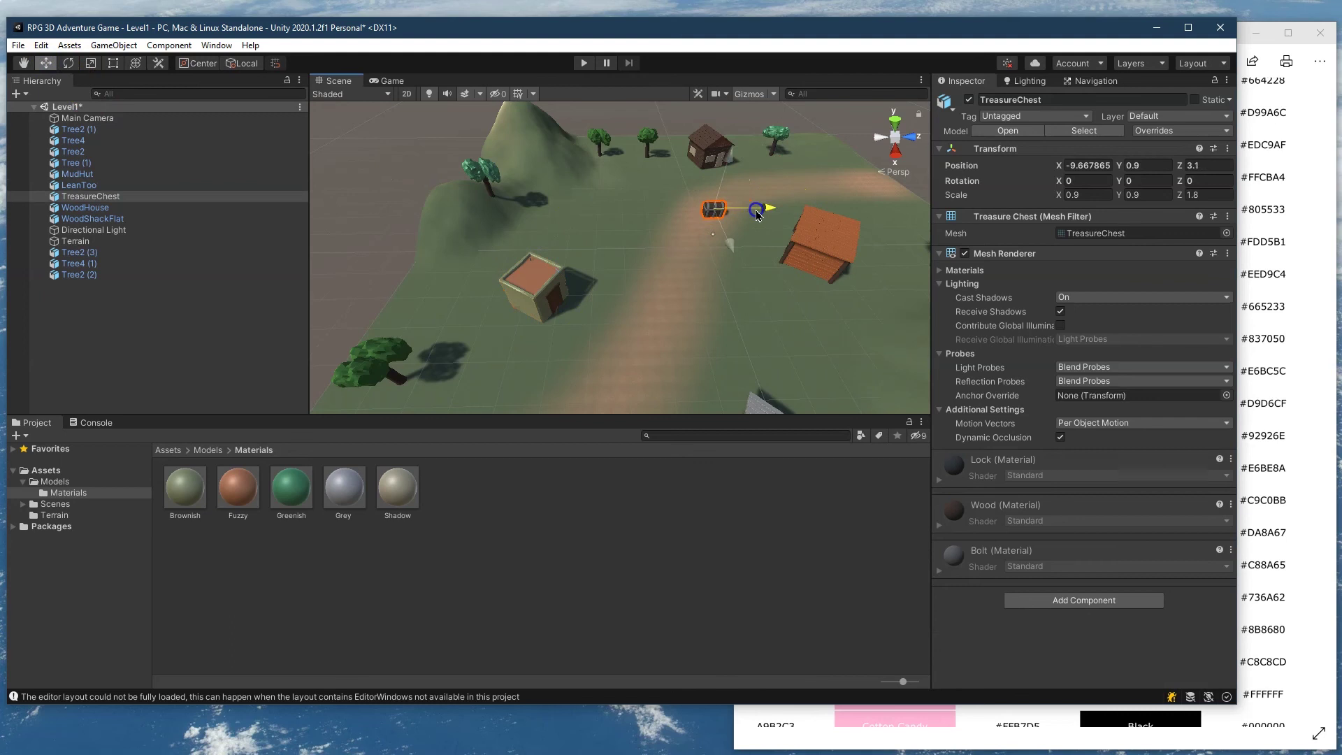
click(895, 128)
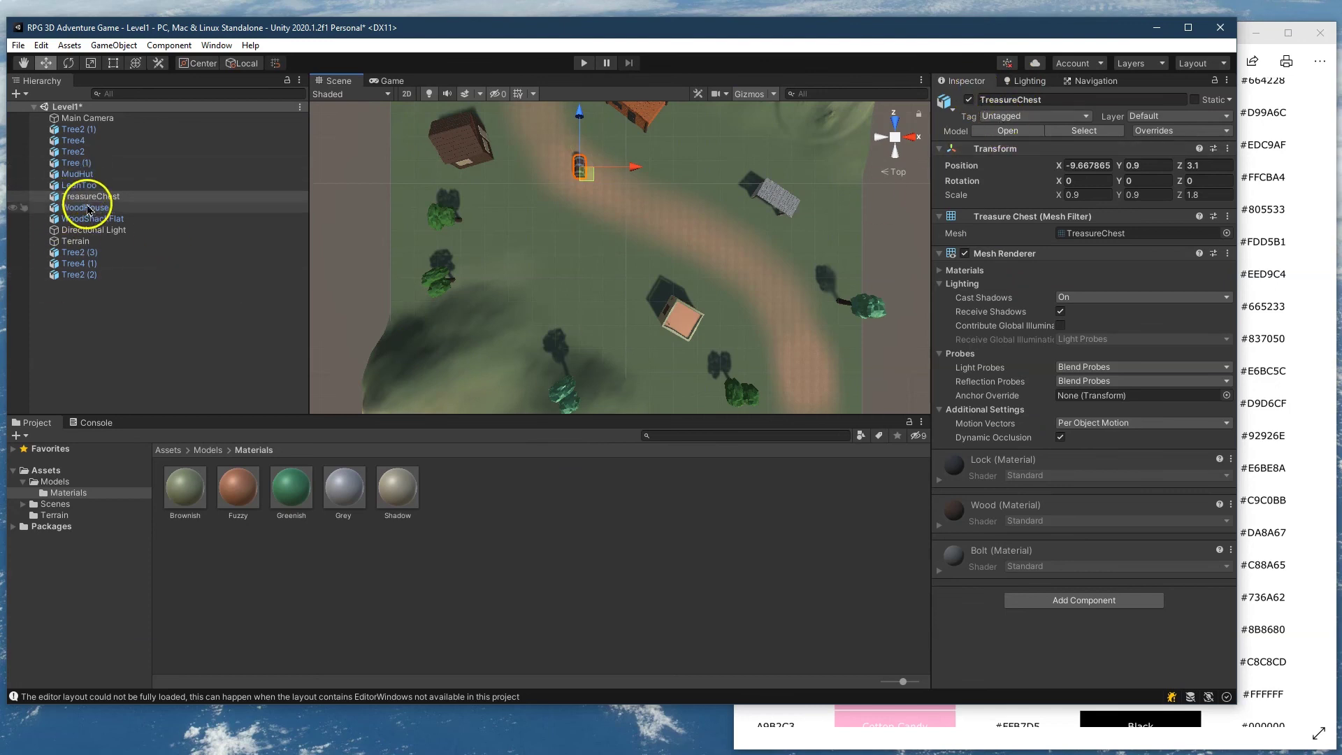
Add a new cobblestone texture layer to the Terrain.
click(88, 230)
click(77, 241)
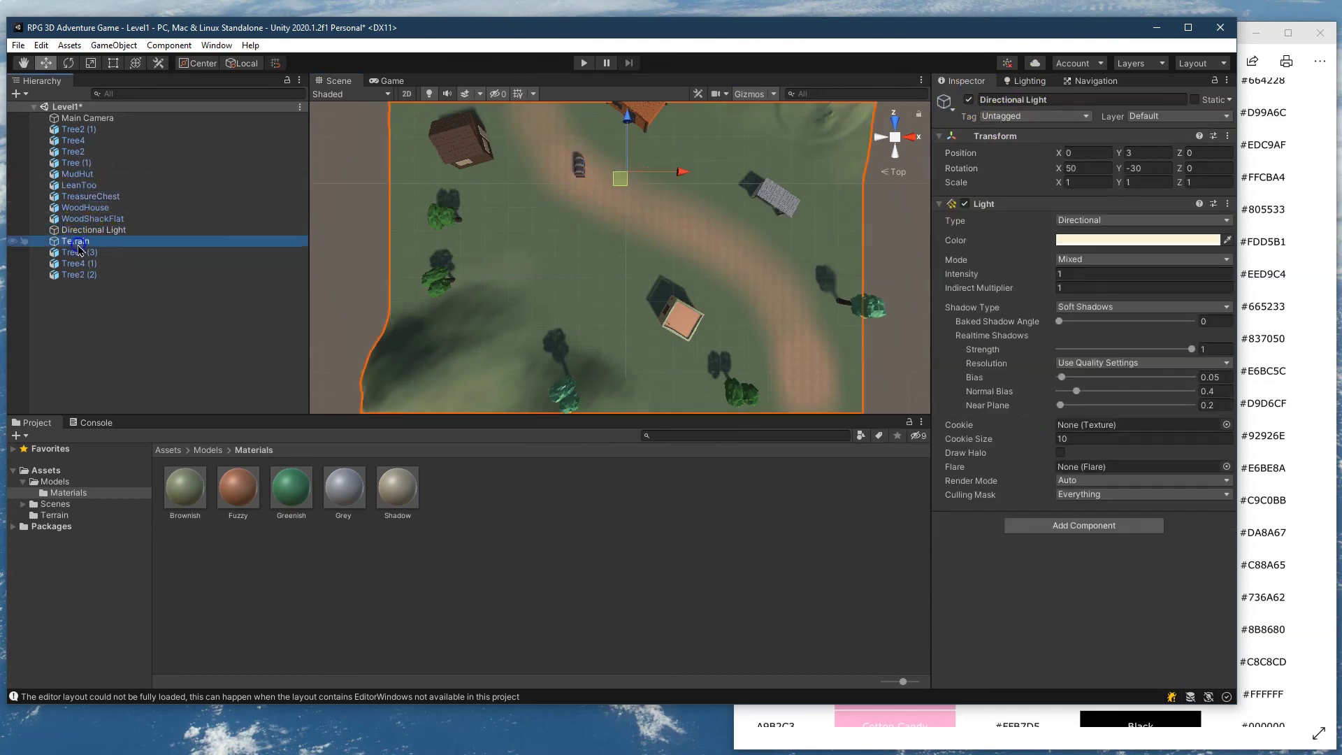
click(1060, 220)
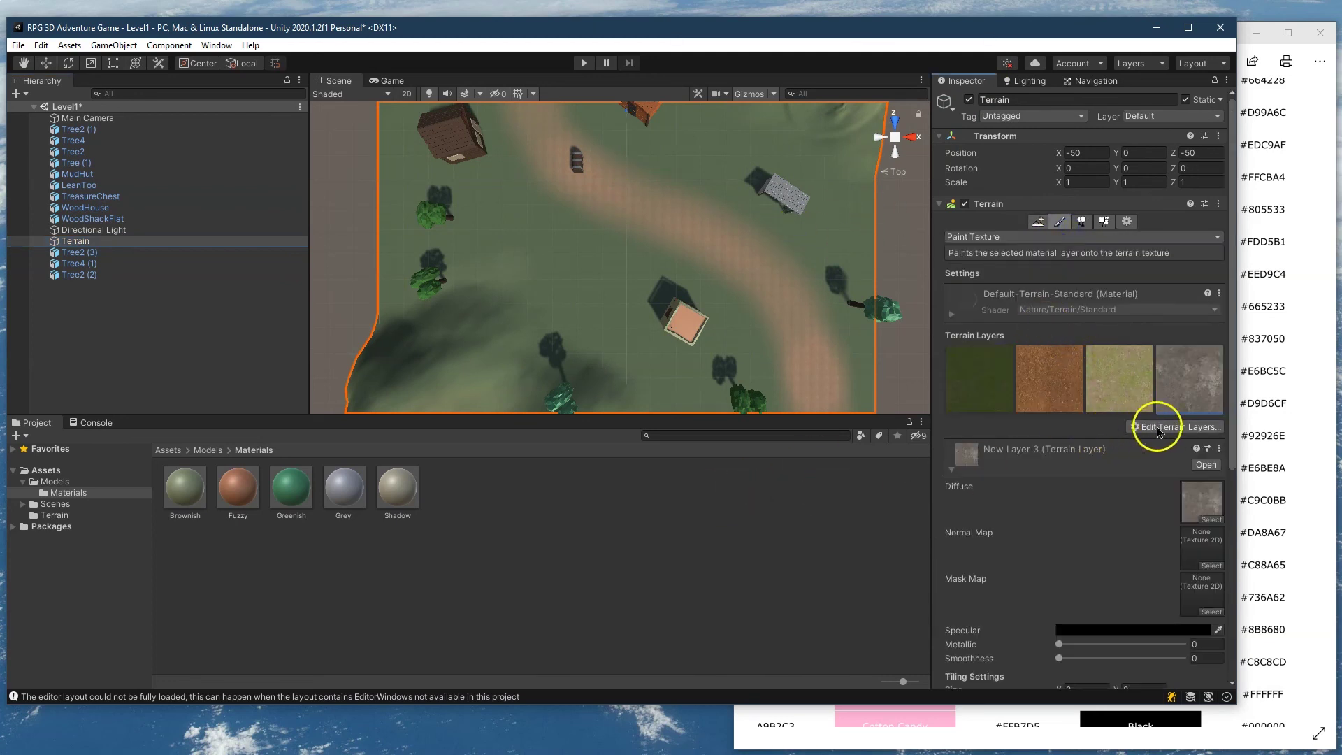
click(1156, 426)
click(1158, 429)
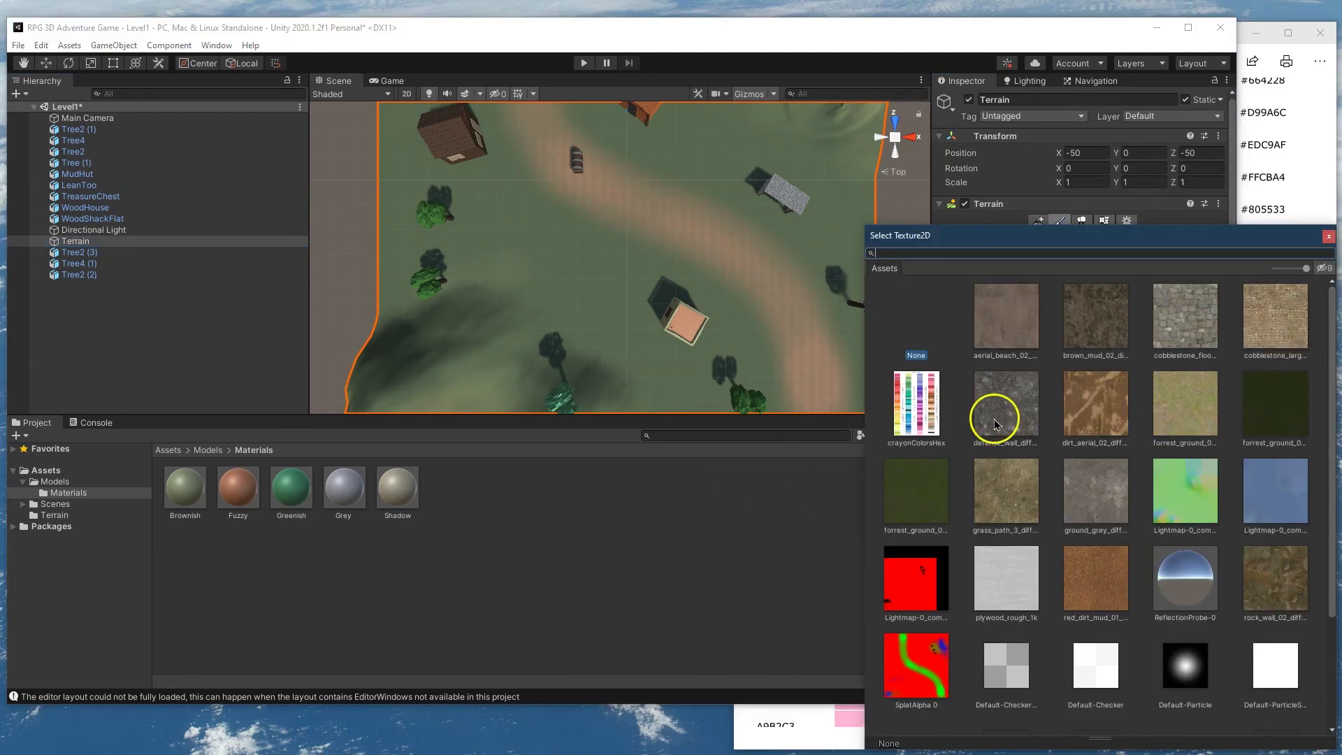
double_click(1193, 340)
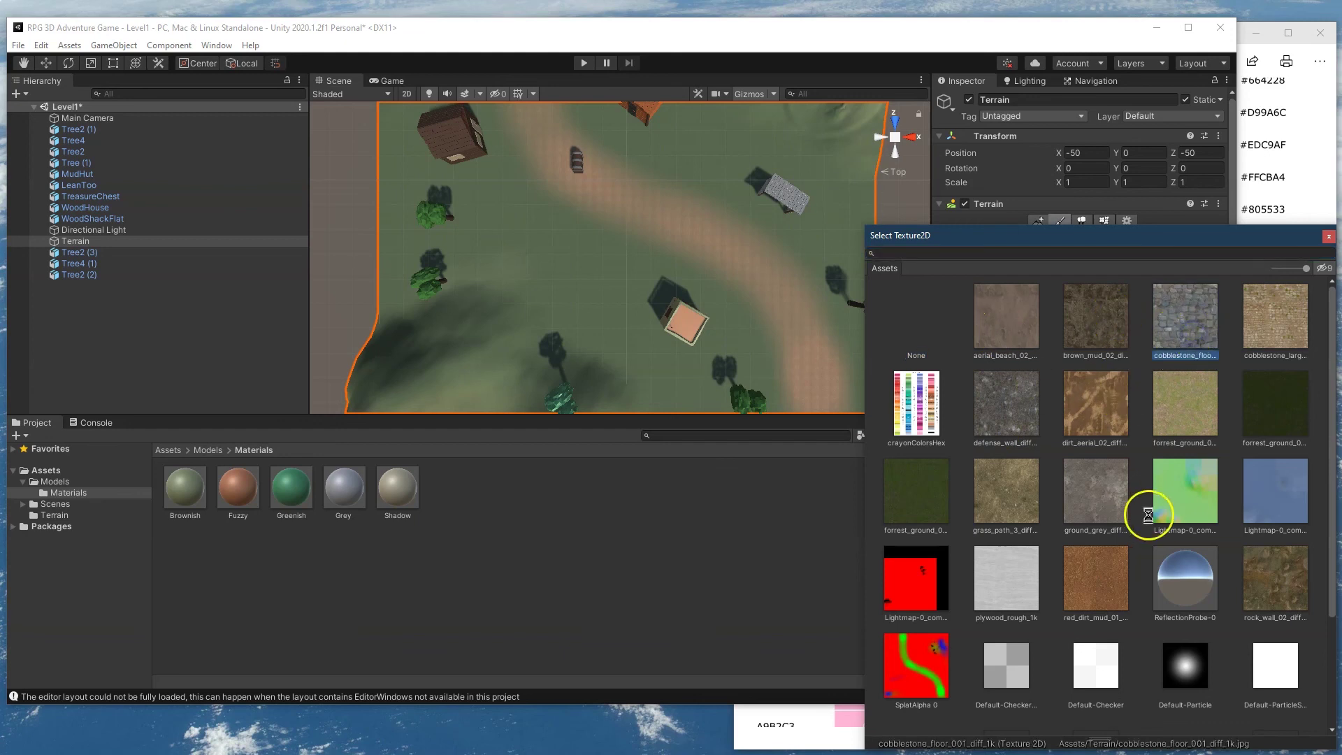
With the cobblestone layer at brush size 10, paint a stone patch beside the house.
scroll(882, 353, up, 3)
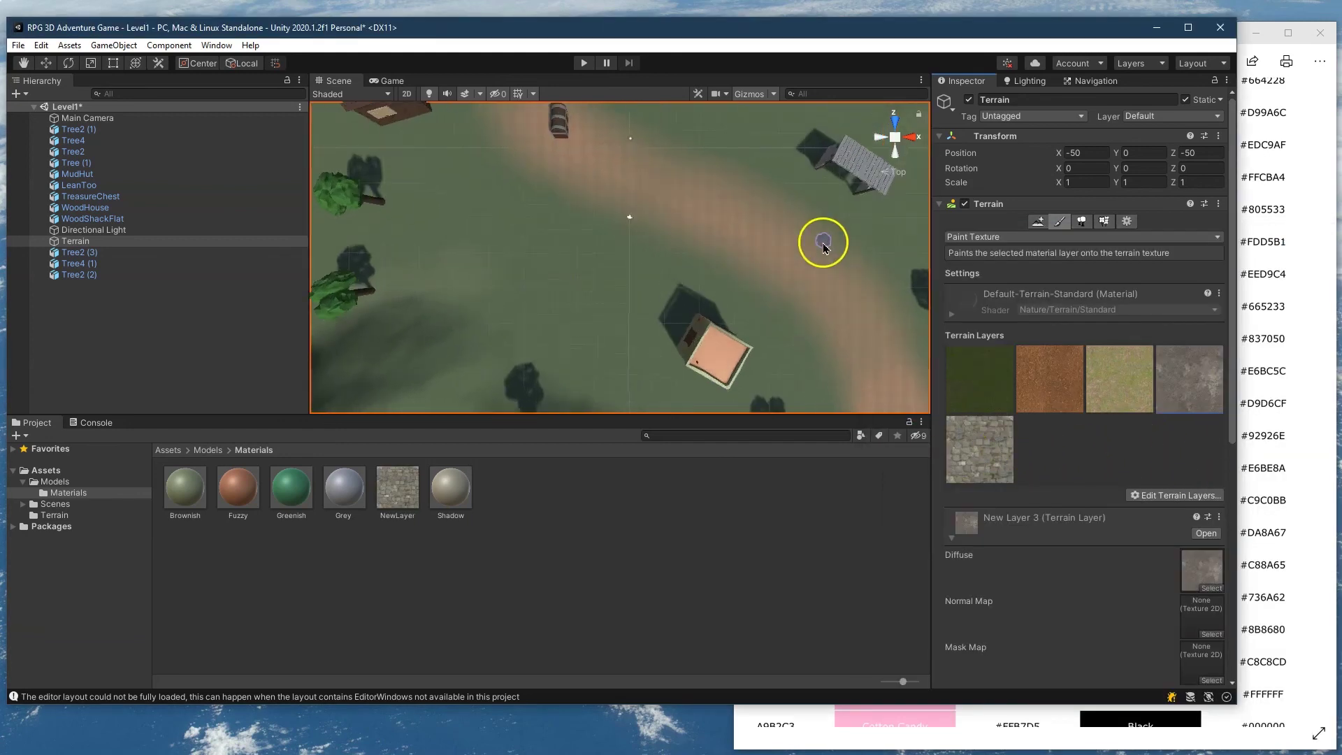
click(991, 459)
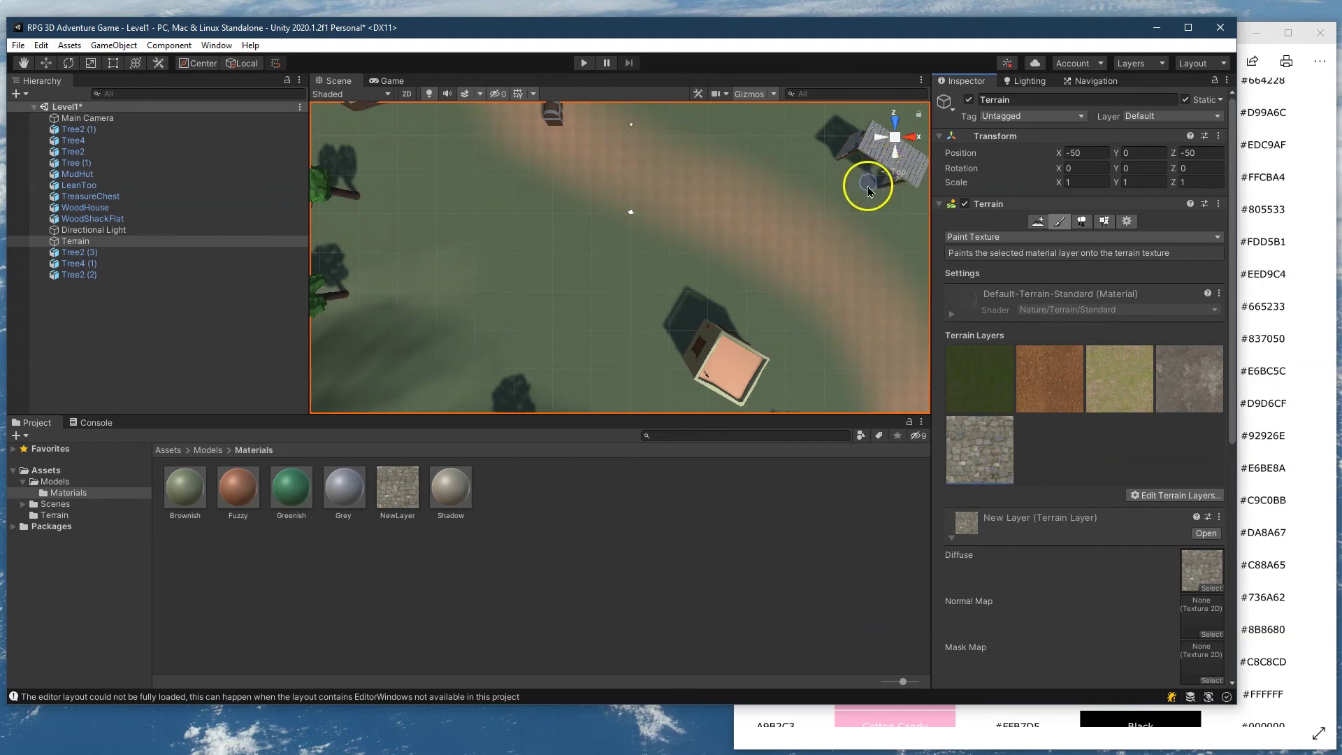
scroll(1090, 489, down, 5)
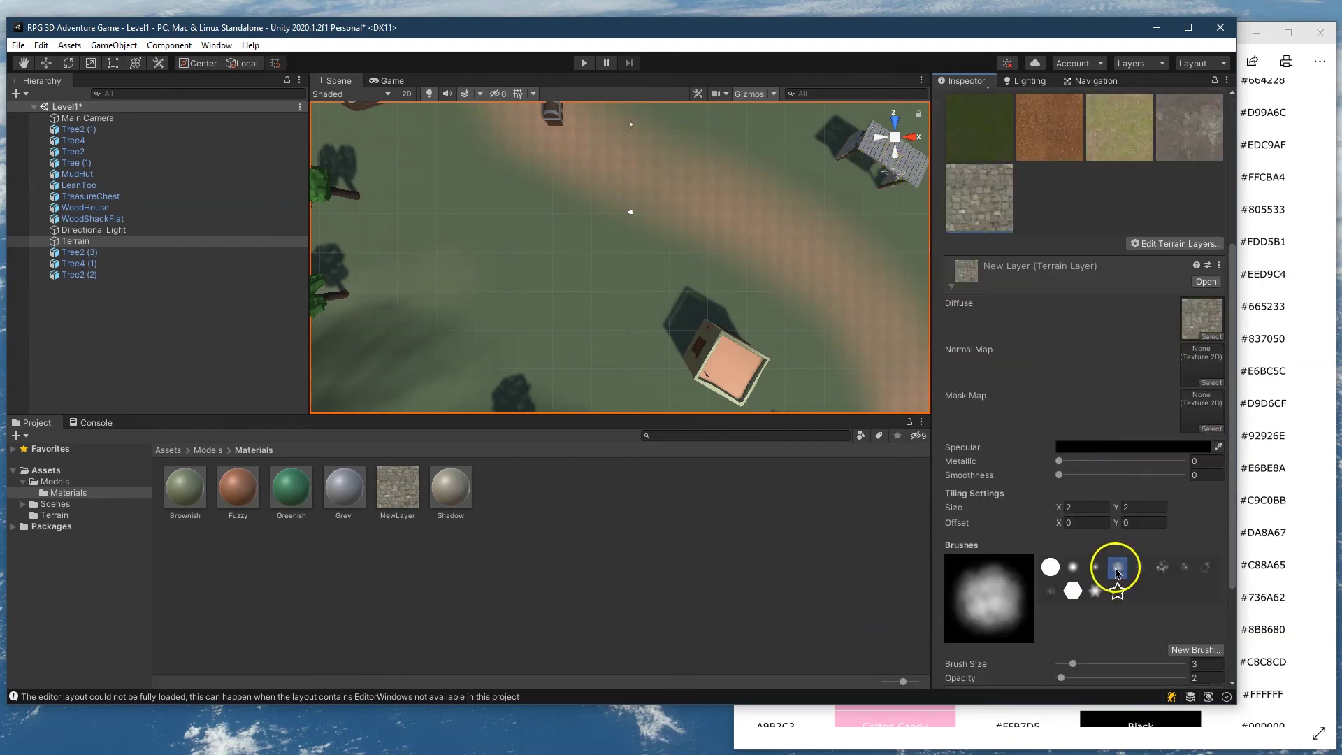
scroll(1118, 570, down, 3)
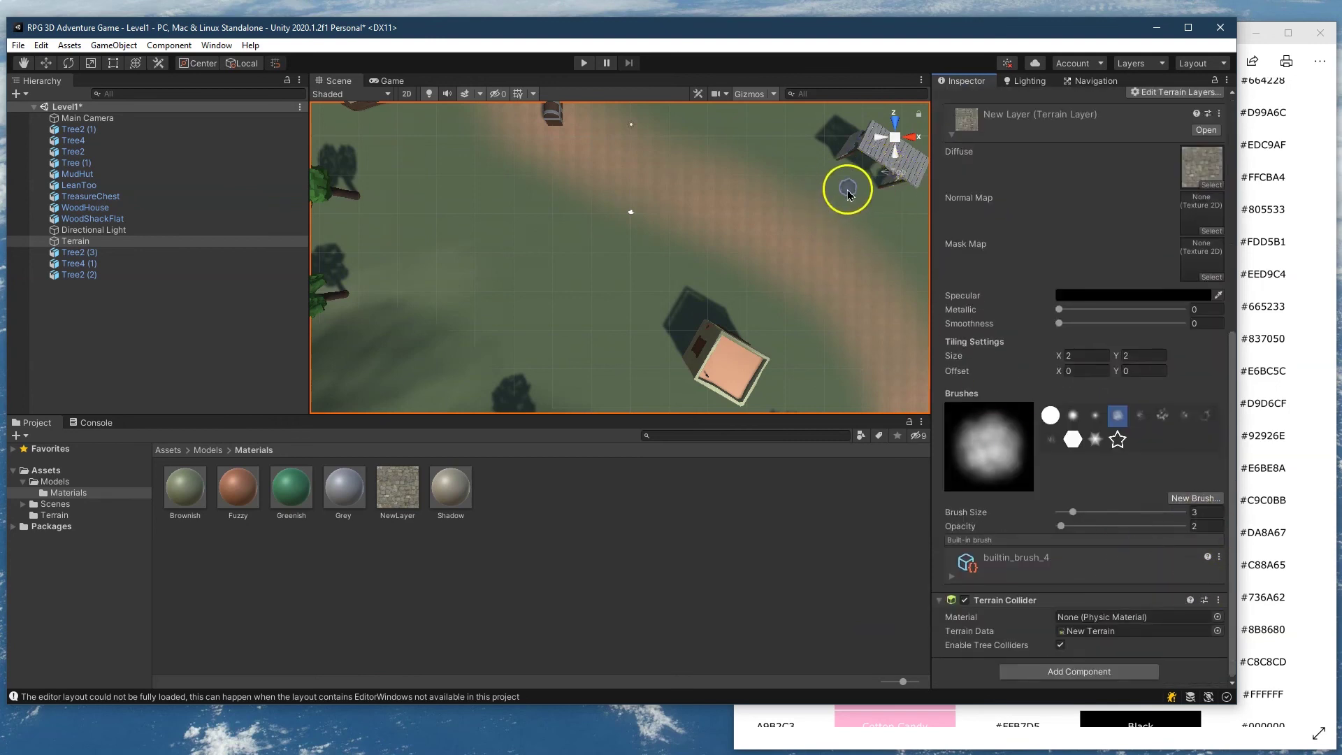
scroll(688, 253, down, 7)
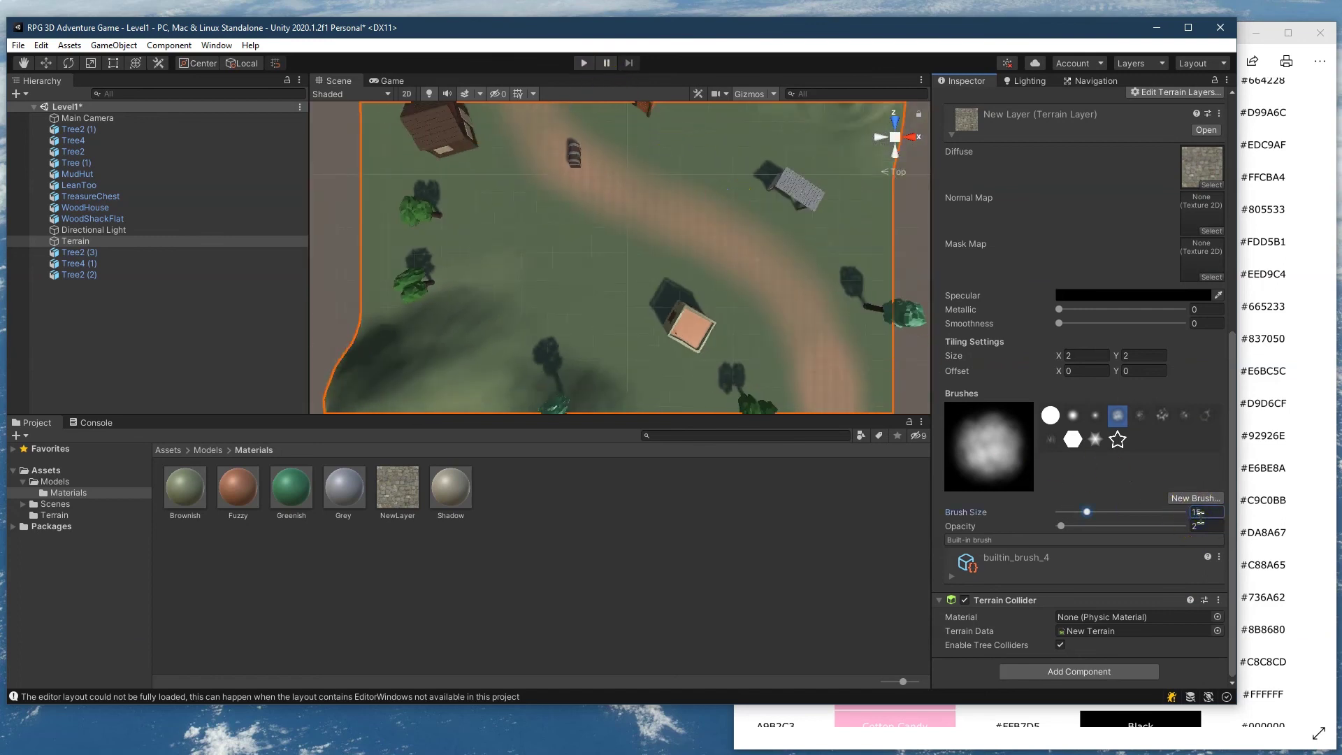
scroll(631, 144, down, 2)
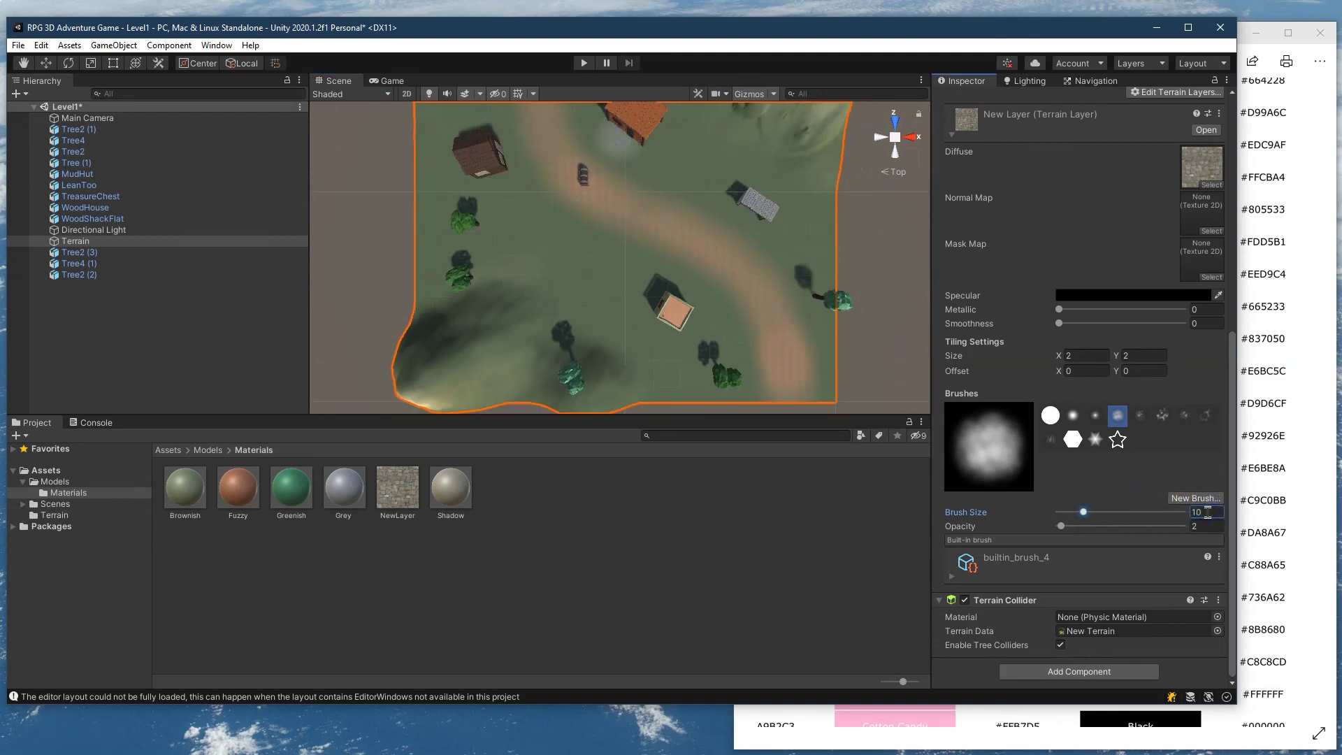
click(511, 152)
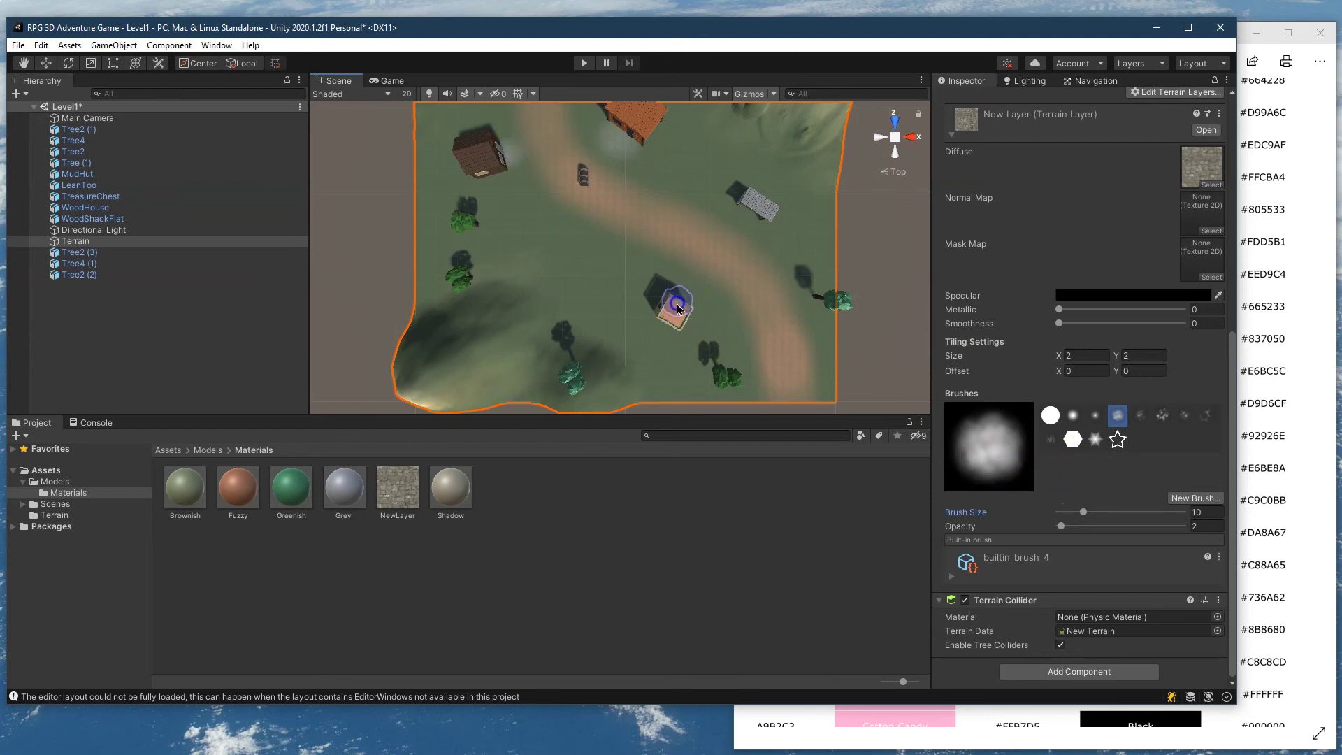
Paint brown dirt around the hut, lean-to, orange shack and wood house.
scroll(999, 241, up, 10)
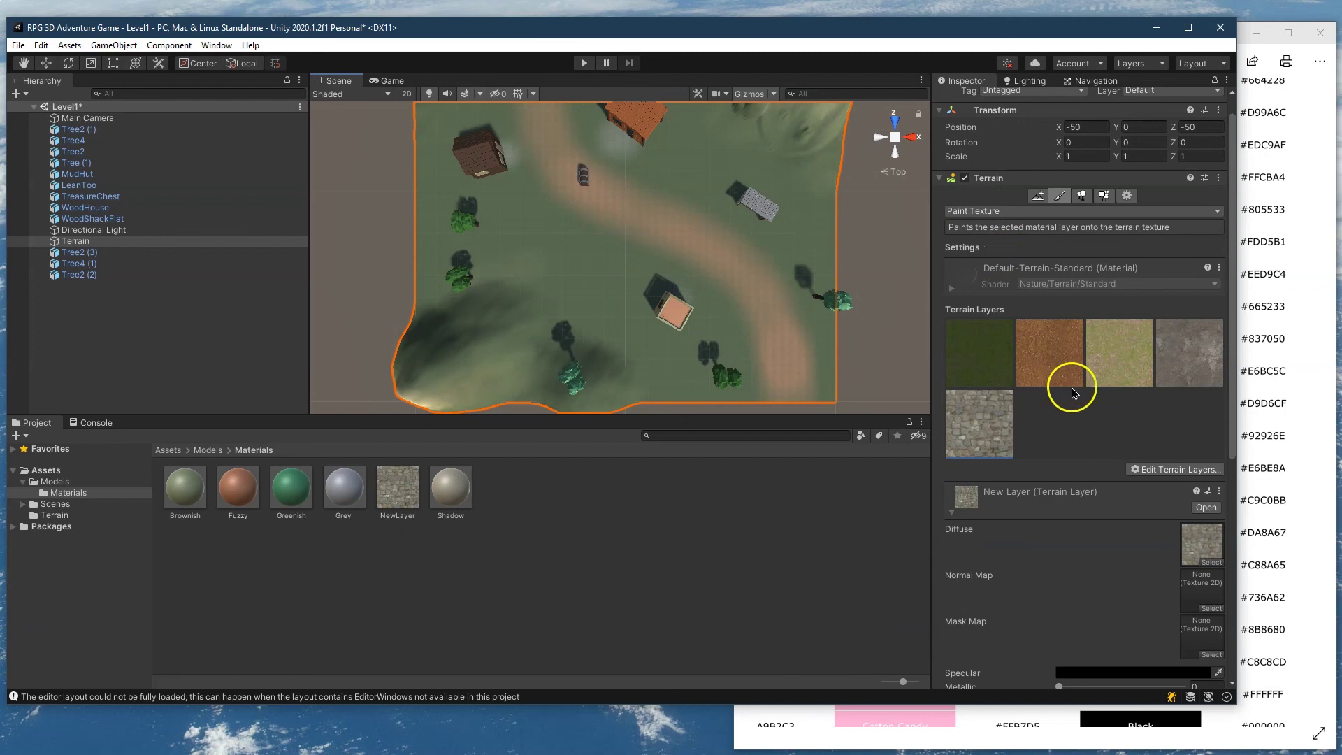
click(1051, 370)
scroll(702, 321, up, 3)
scroll(700, 318, up, 3)
click(776, 301)
click(889, 165)
right_drag(706, 171, 621, 95)
mouse_move(714, 176)
mouse_down()
mouse_move(656, 203)
mouse_move(667, 177)
mouse_move(653, 171)
mouse_up()
drag(533, 146, 551, 122)
Orbit and zoom the Scene view to inspect the painted terrain at an angle.
scroll(562, 128, down, 1)
right_drag(571, 133, 420, 121)
scroll(782, 136, up, 3)
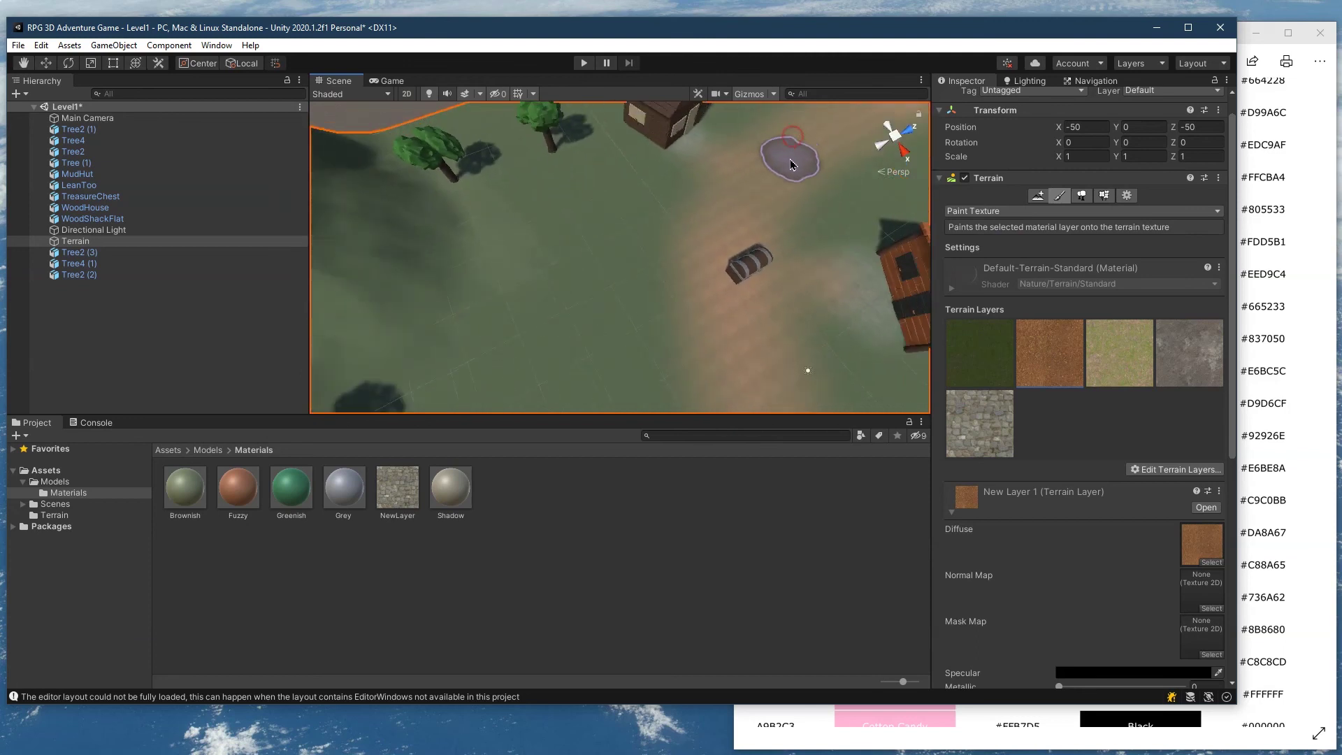
scroll(792, 165, down, 10)
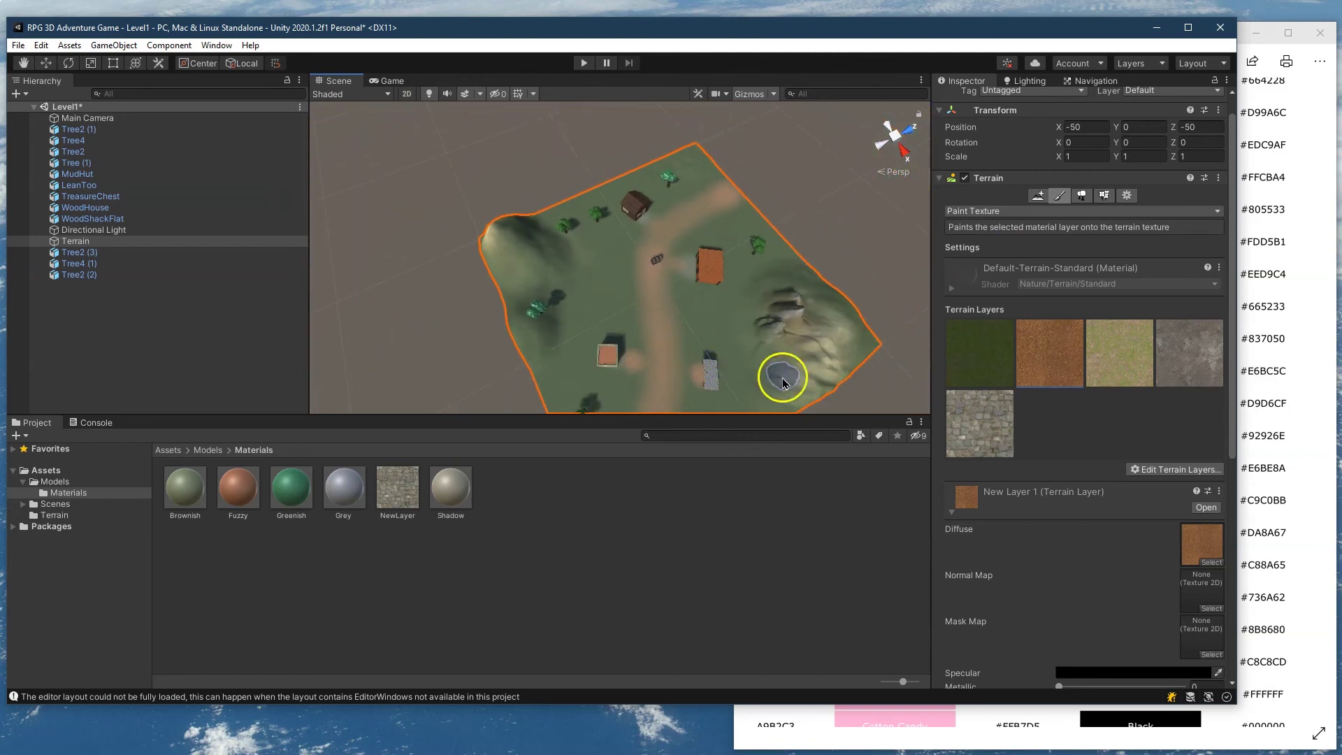
mouse_move(847, 188)
alt+mouse_down()
mouse_move(809, 224)
mouse_move(927, 178)
alt+mouse_up()
scroll(755, 351, down, 3)
scroll(666, 351, up, 3)
scroll(663, 357, down, 3)
Switch to the Game view and maximise the Unity editor window.
click(387, 80)
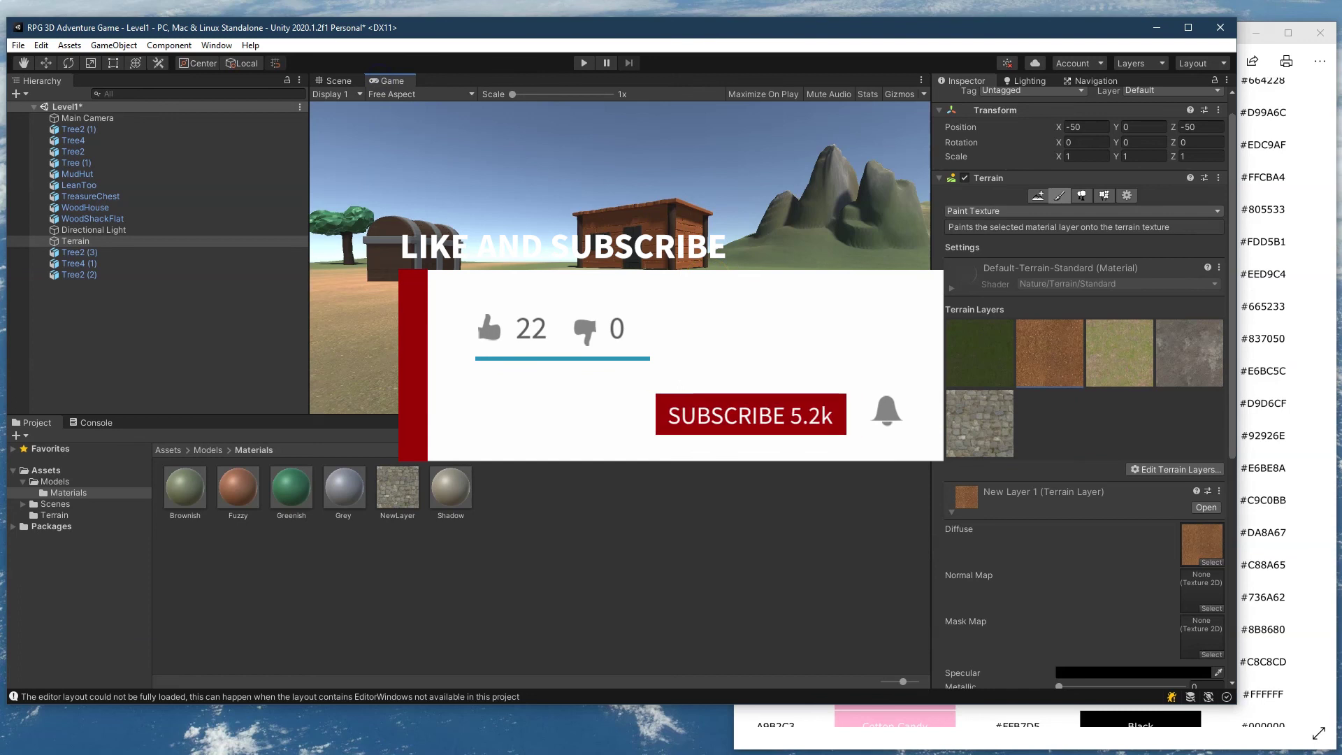
click(1187, 27)
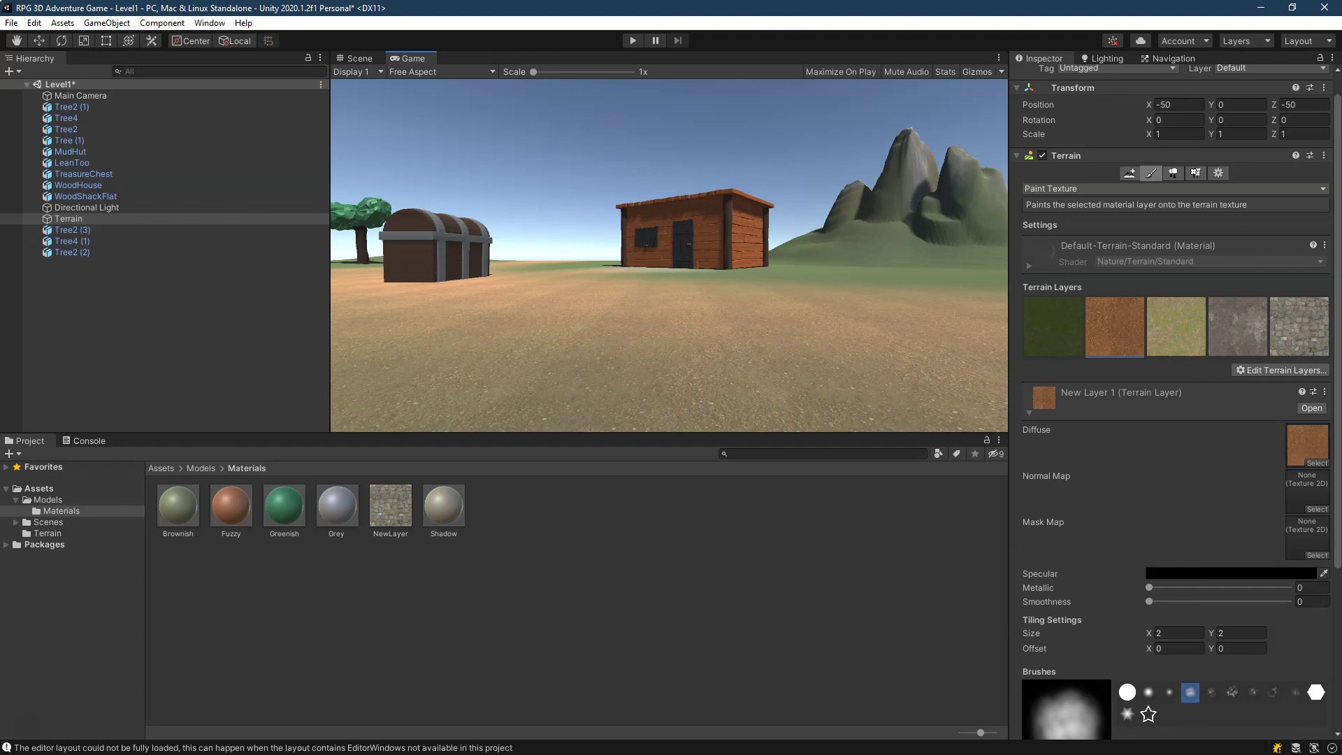
key(alt)
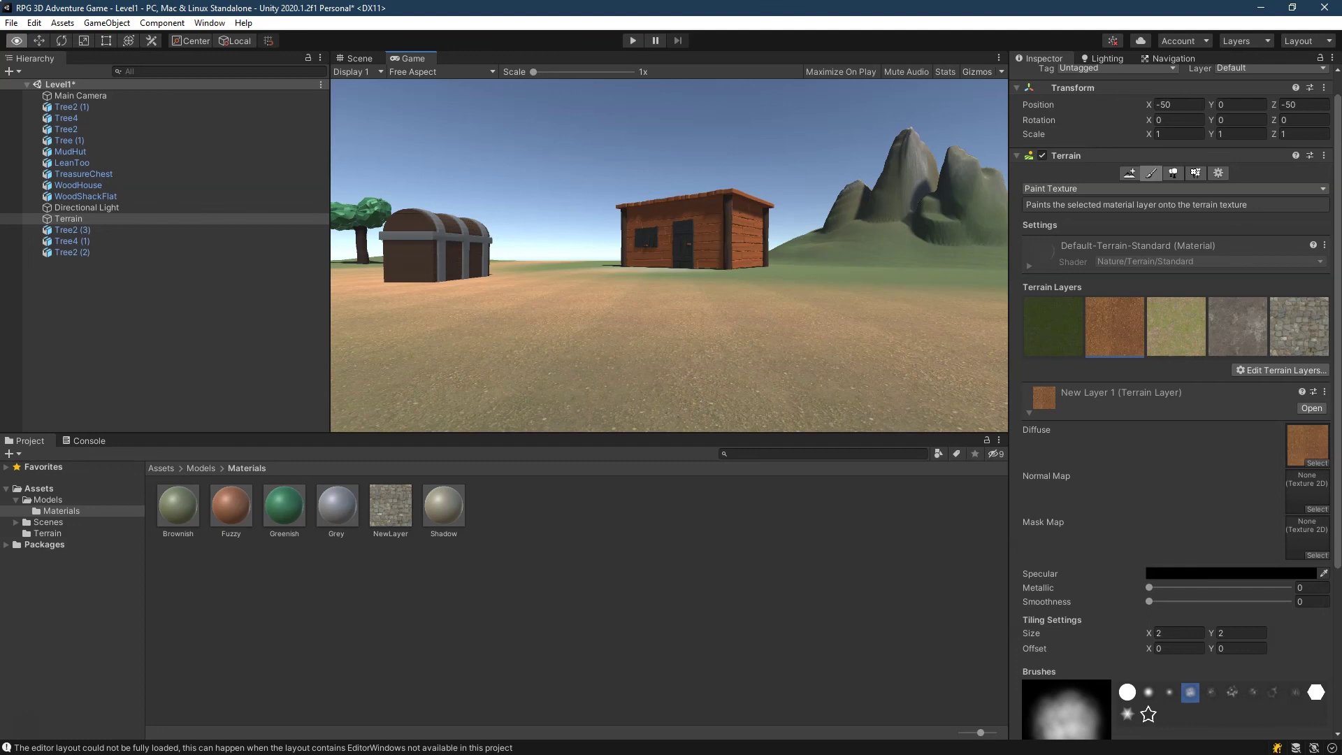